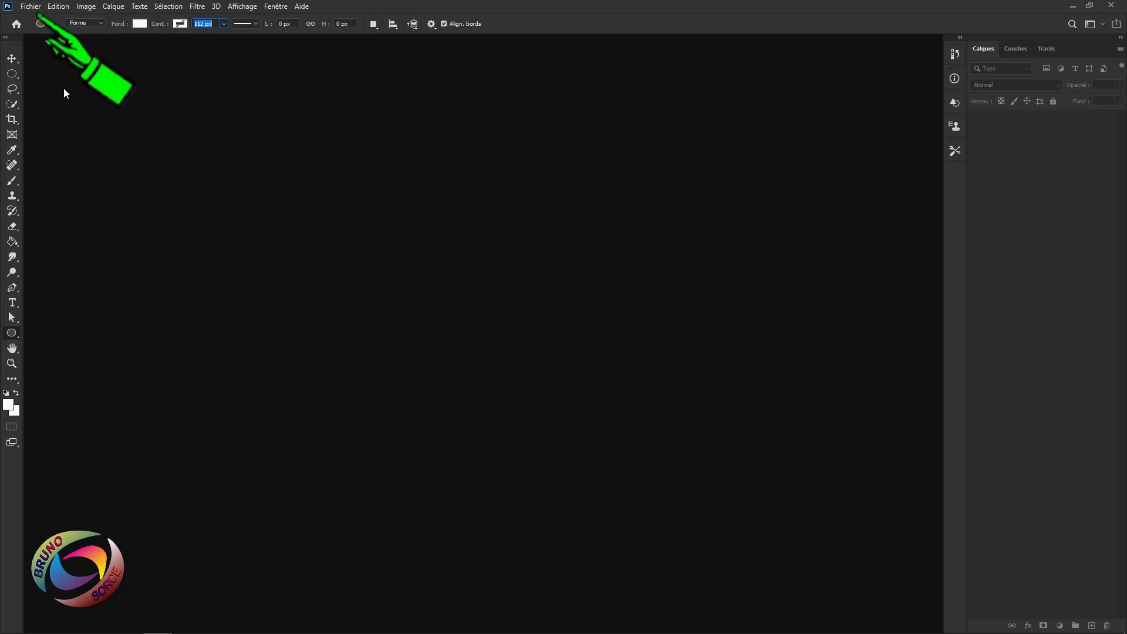
Create a new 10 × 10 centimetre document at 300 pixels/inch in 8-bit RGB colour.
left_click(30, 6)
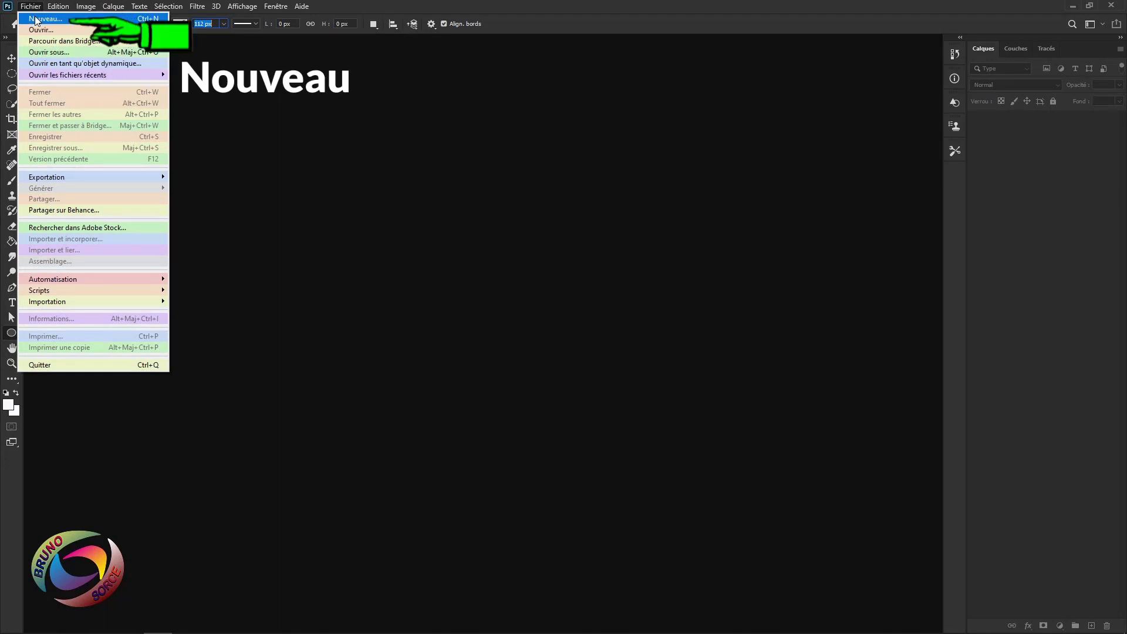
left_click(36, 20)
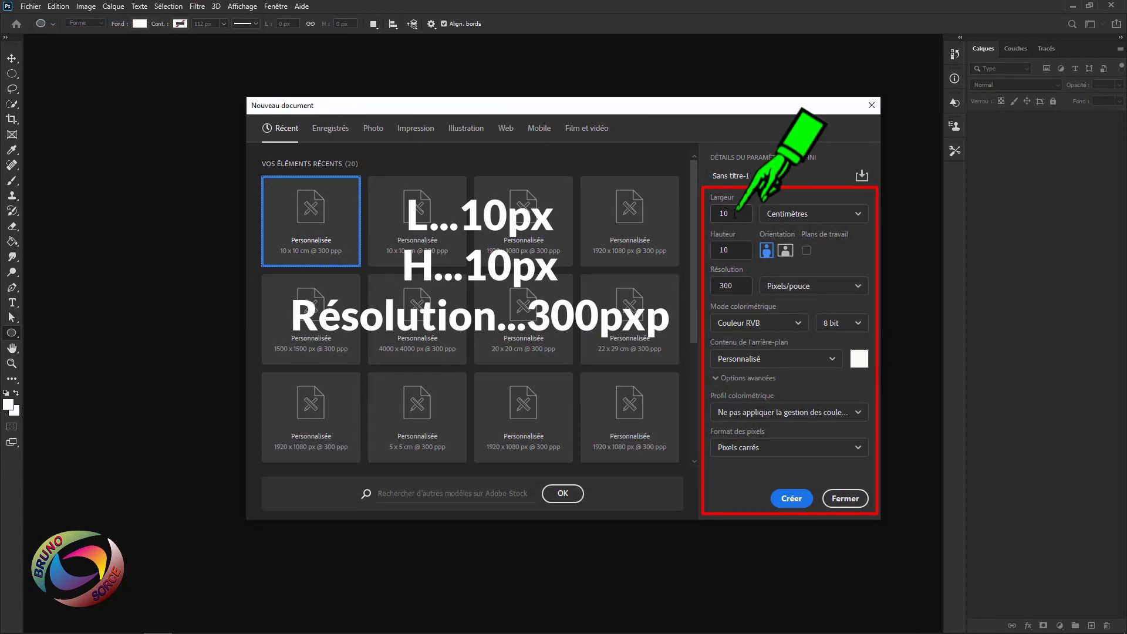
left_click(792, 214)
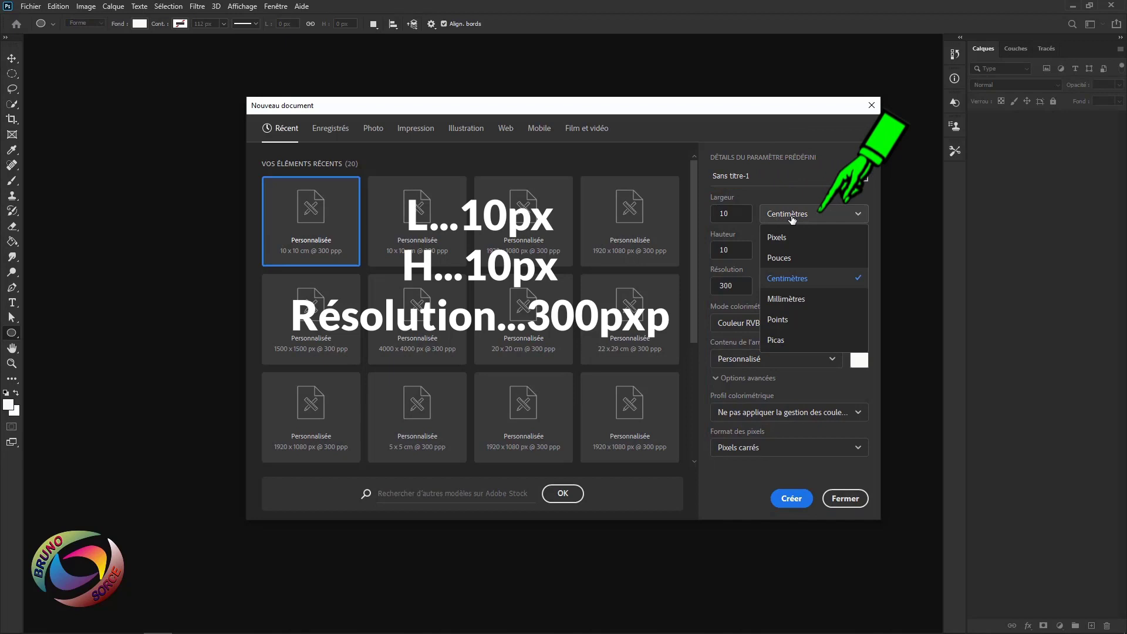
left_click(786, 278)
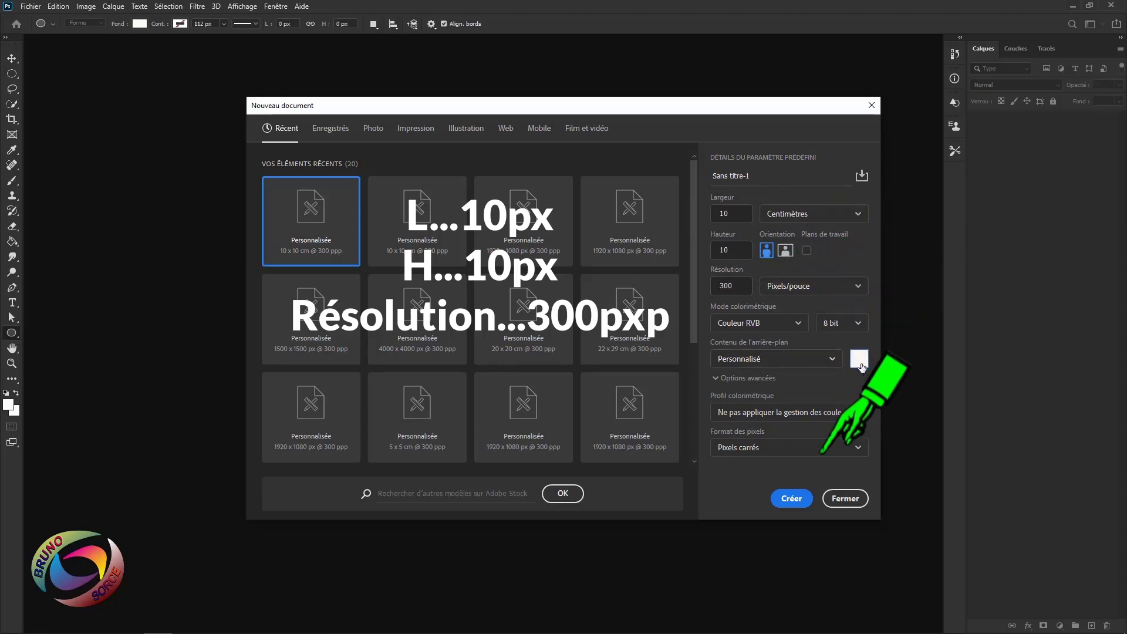
left_click(792, 499)
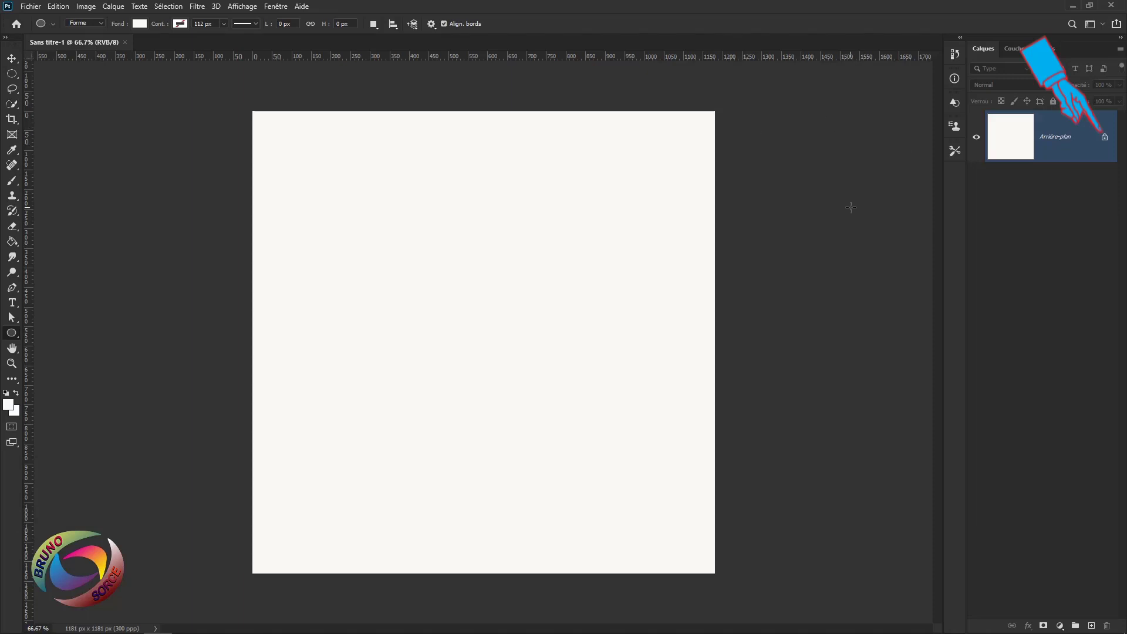
Unlock the background layer and display the grid over the canvas.
left_click(1105, 138)
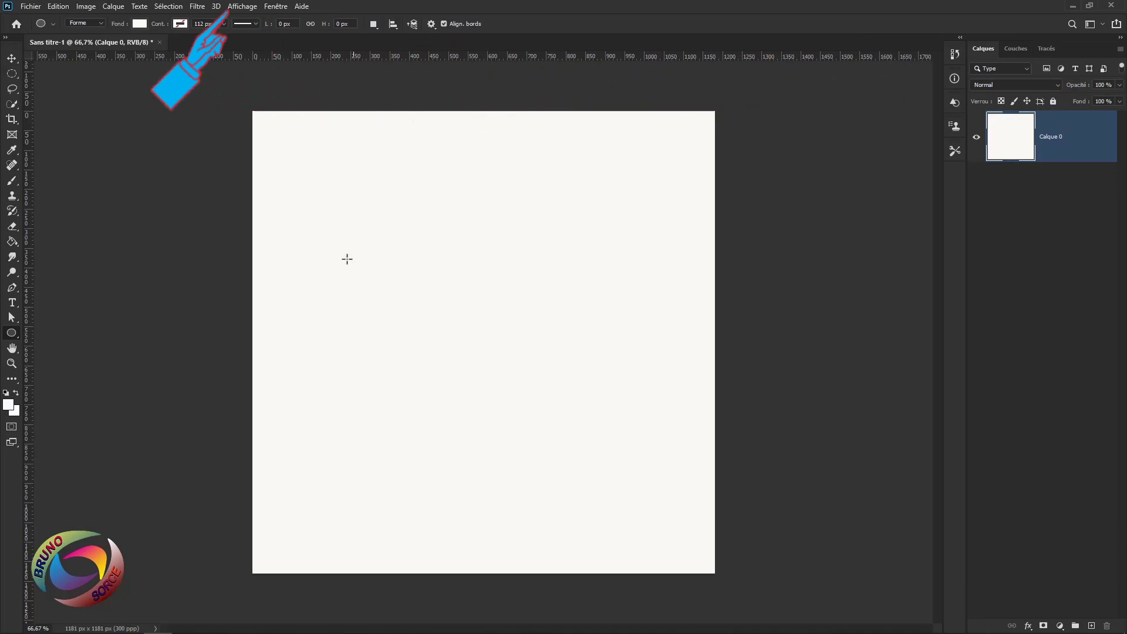
left_click(243, 7)
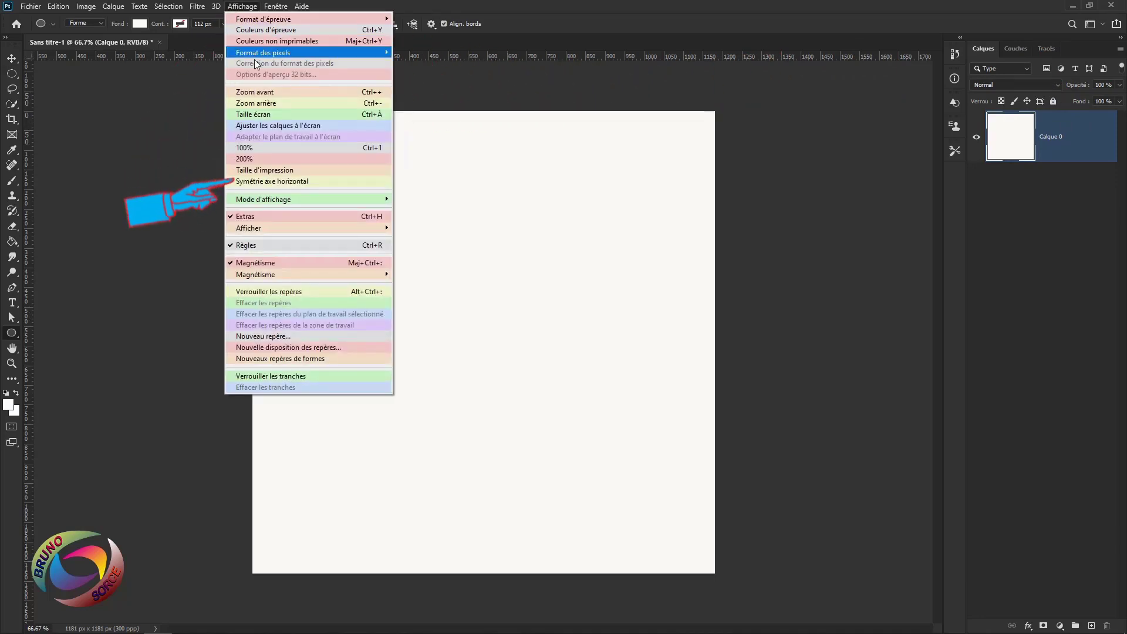
mouse_move(252, 229)
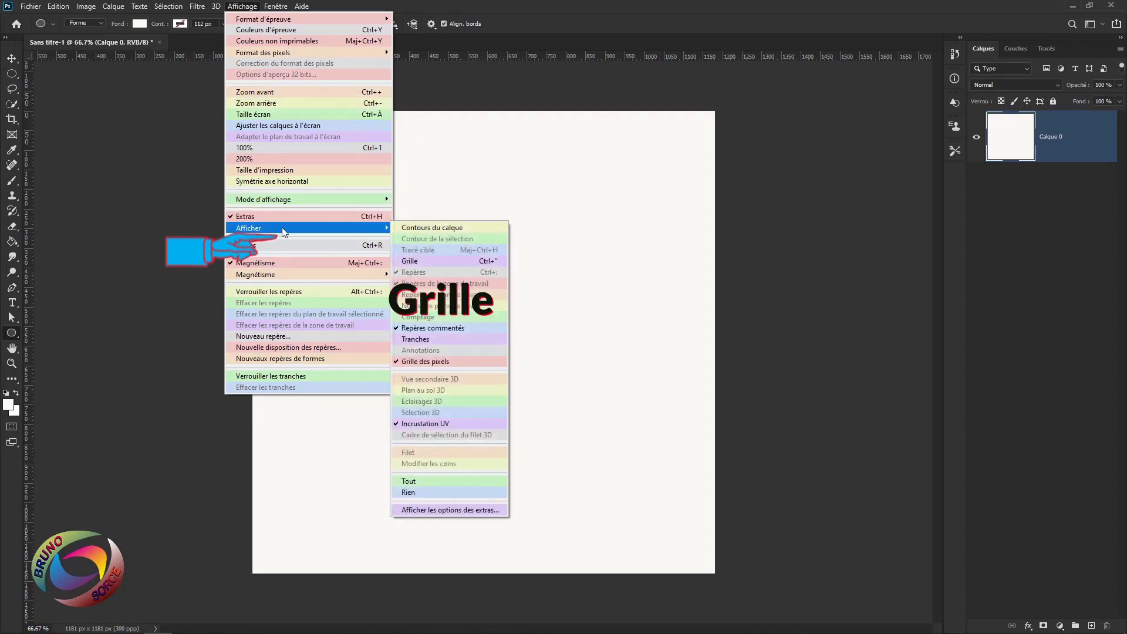
left_click(412, 262)
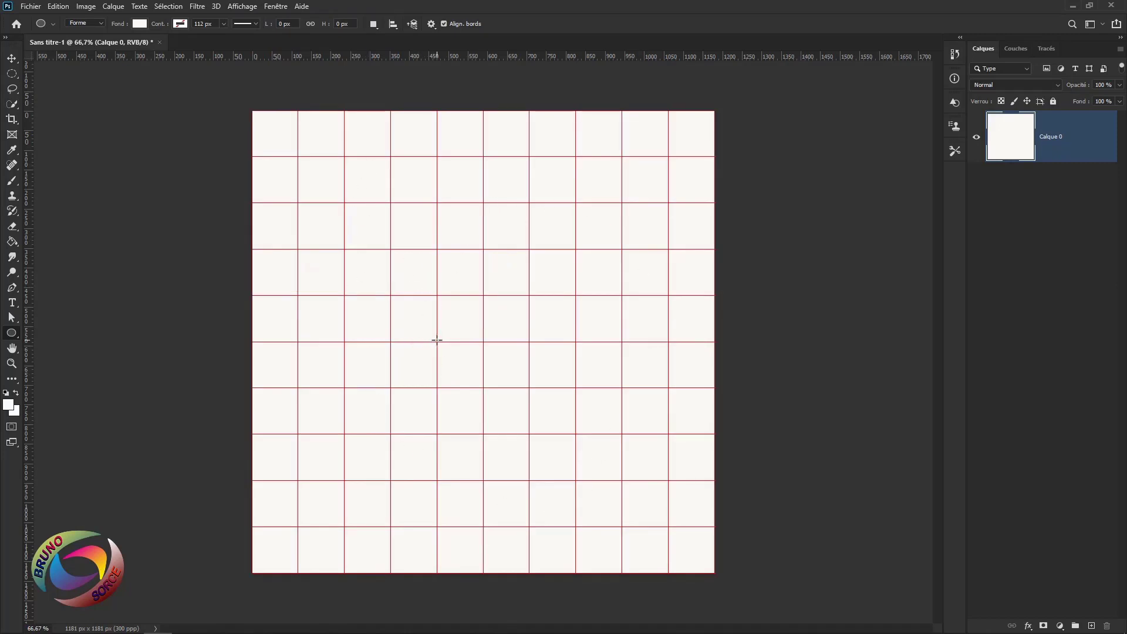
Set the grid preferences to a 1 centimetre spacing, 1 subdivision and red fc040a, with the transform reference point shown in the tool preferences.
left_click(58, 6)
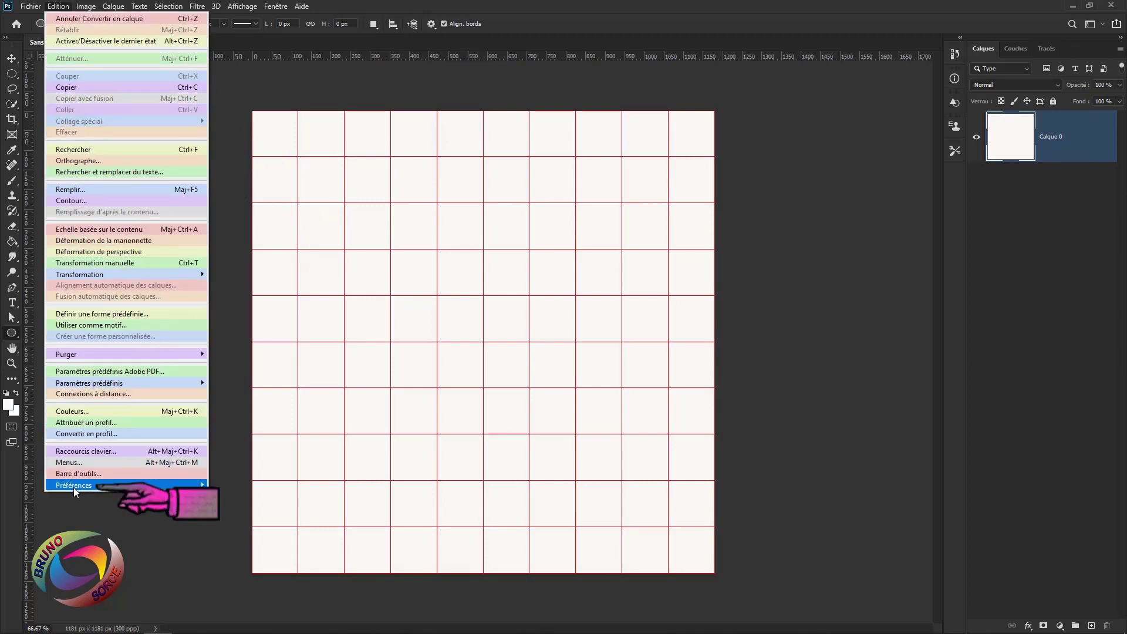
mouse_move(72, 487)
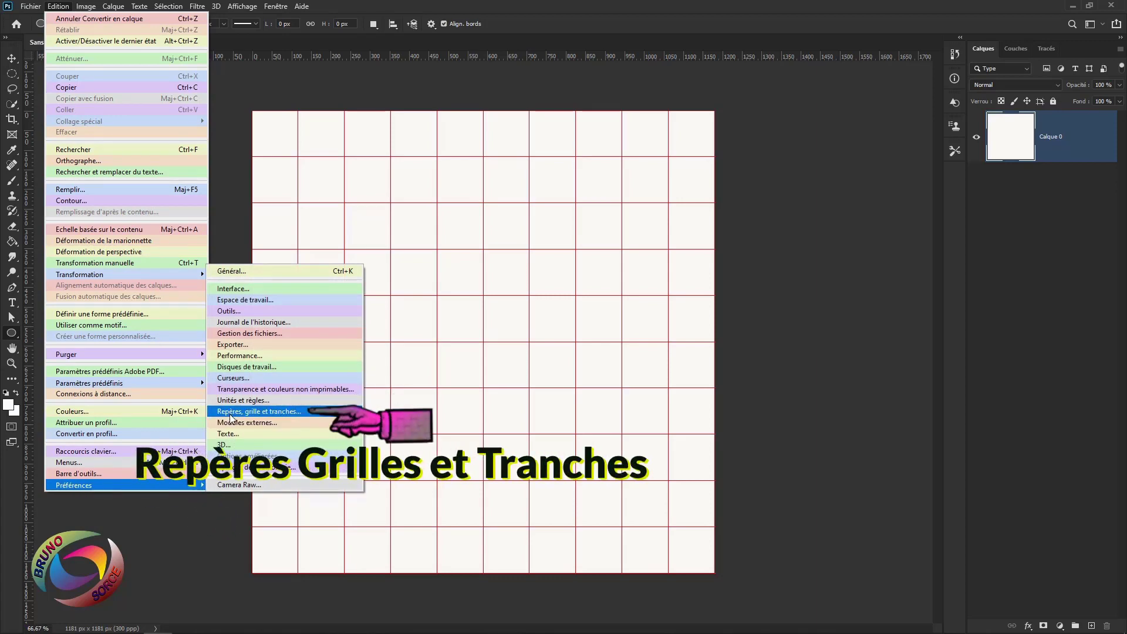
left_click(262, 411)
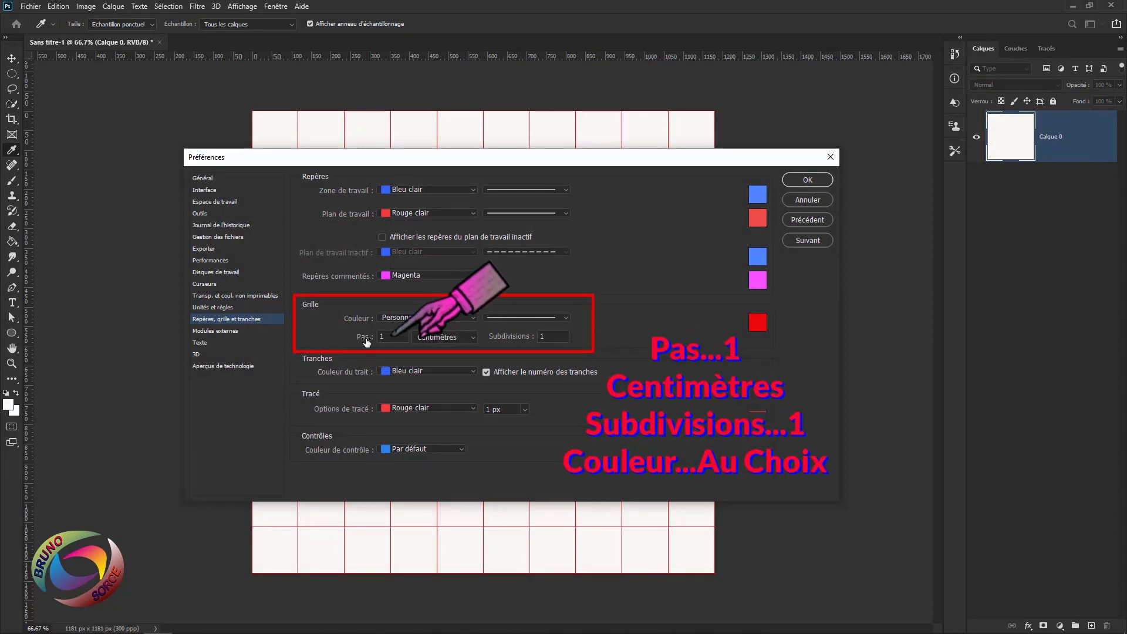
left_click(456, 339)
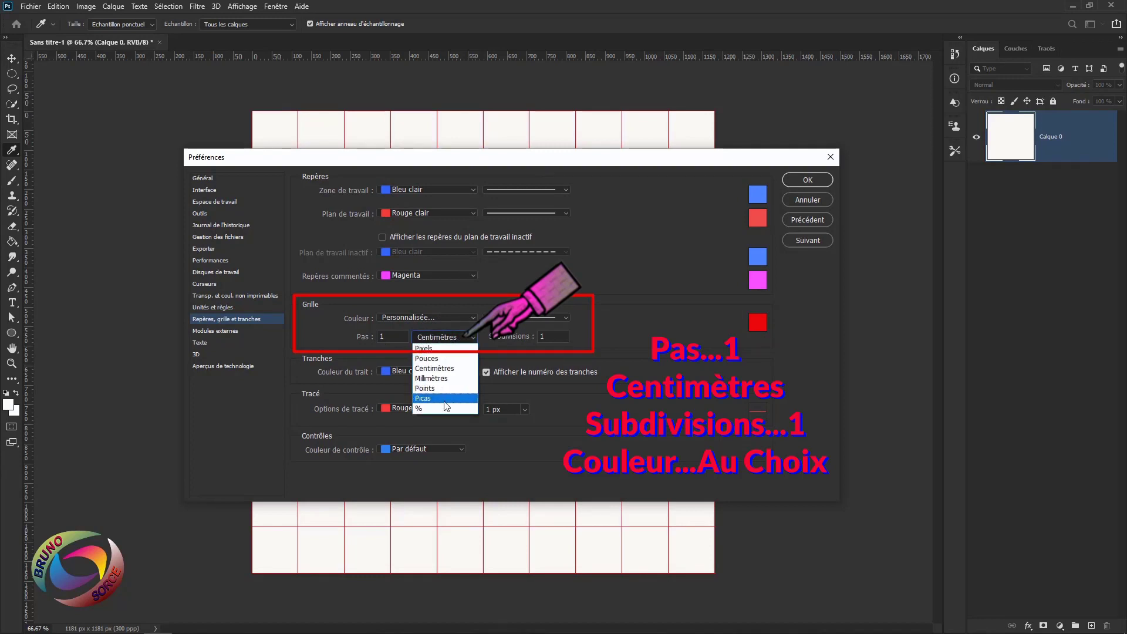
left_click(442, 371)
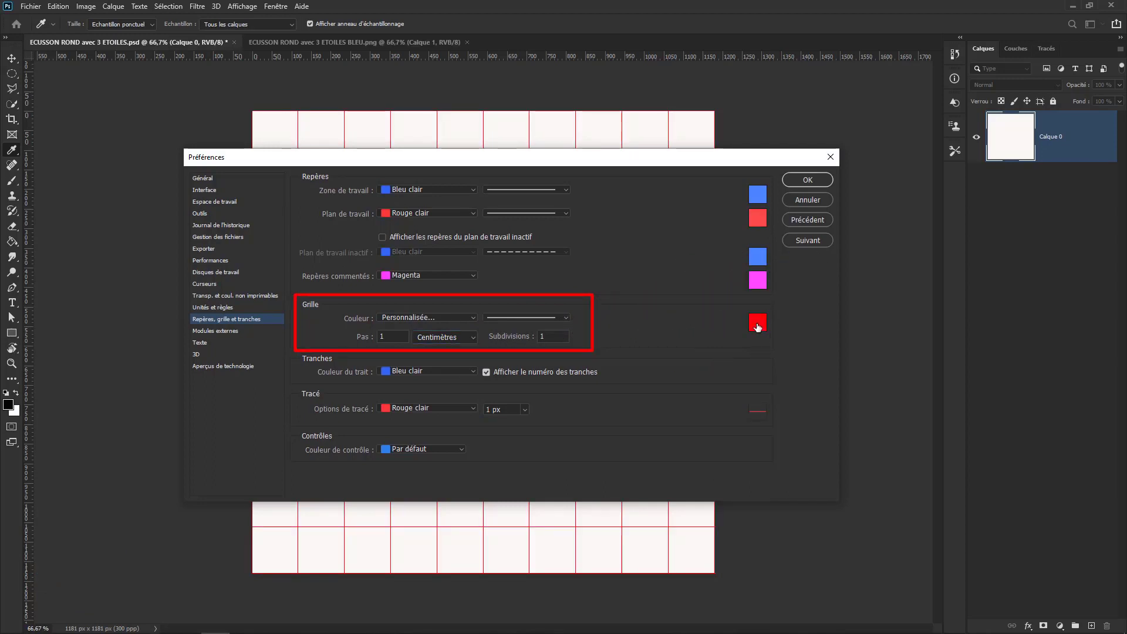
left_click(757, 324)
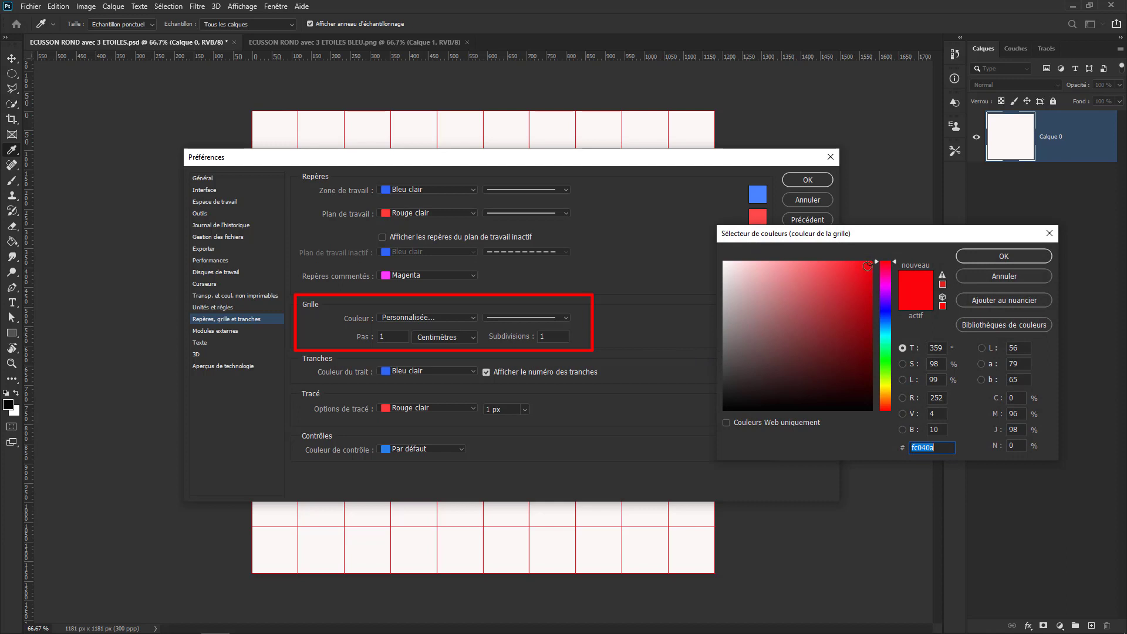
left_click(977, 257)
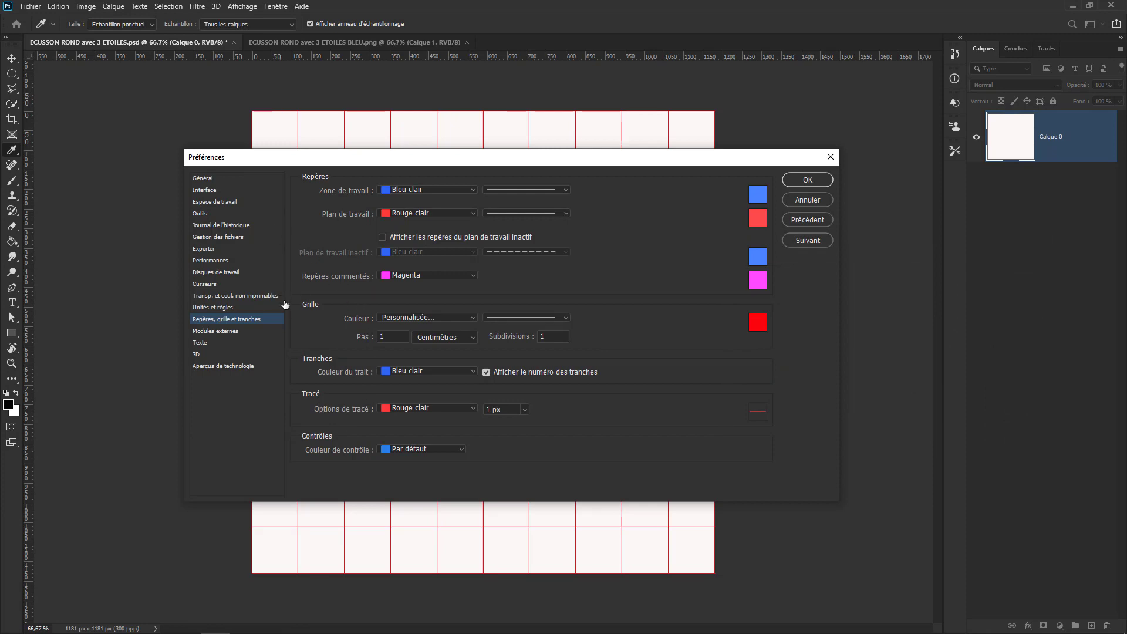
left_click(202, 214)
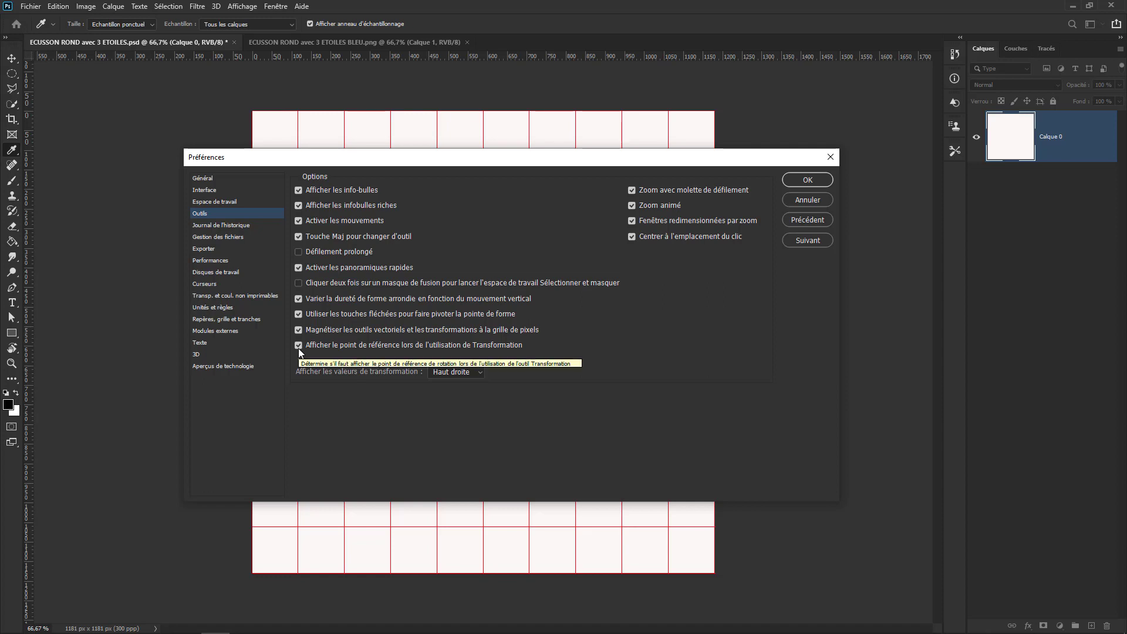
left_click(804, 180)
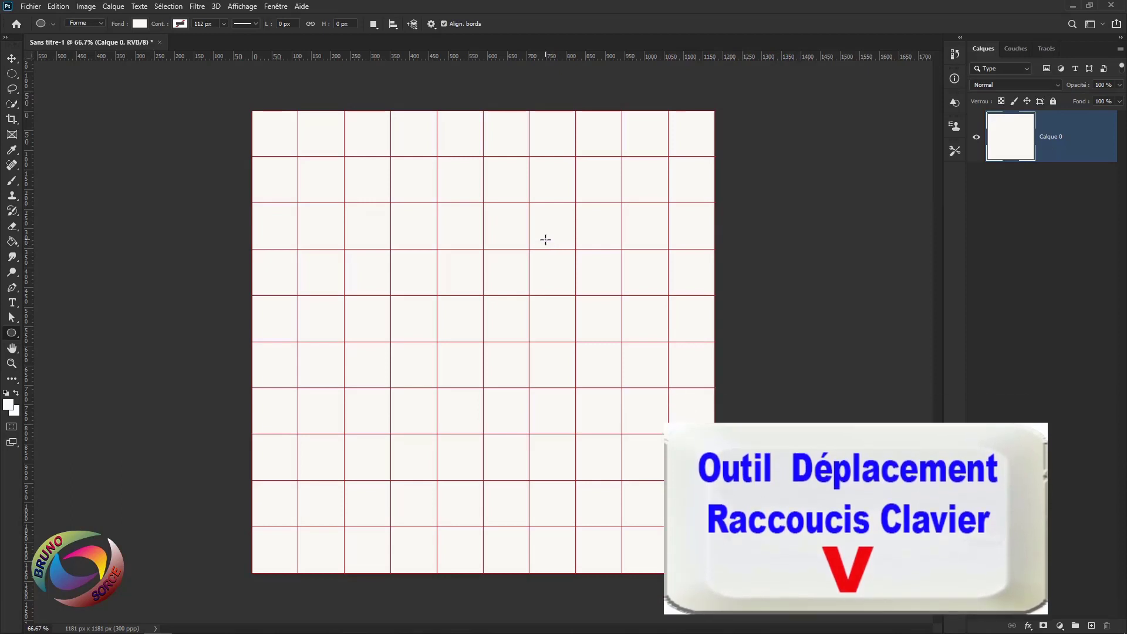
Place horizontal and vertical guides through the canvas centre and two grid squares in from the canvas's top and left edges.
key("v")
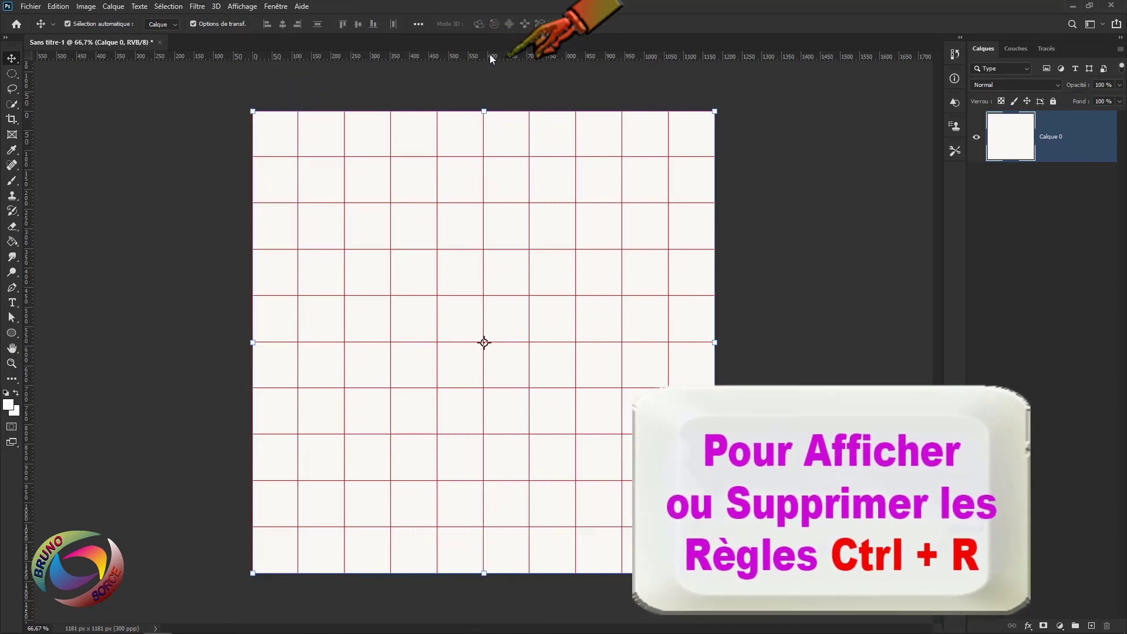
key("ctrl+r")
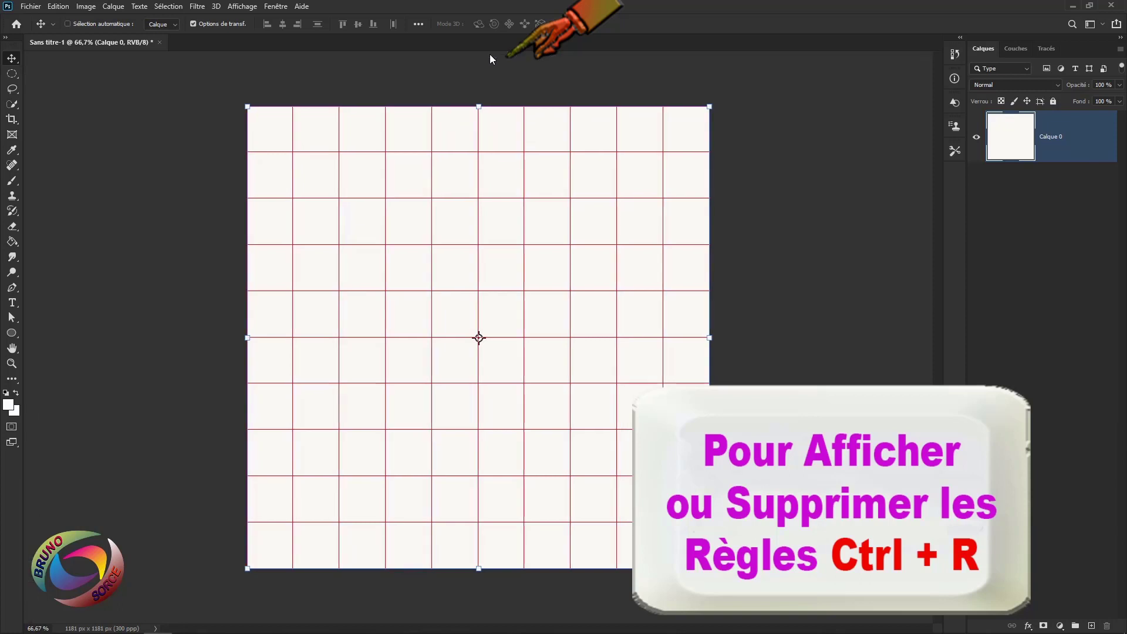
key("ctrl+r")
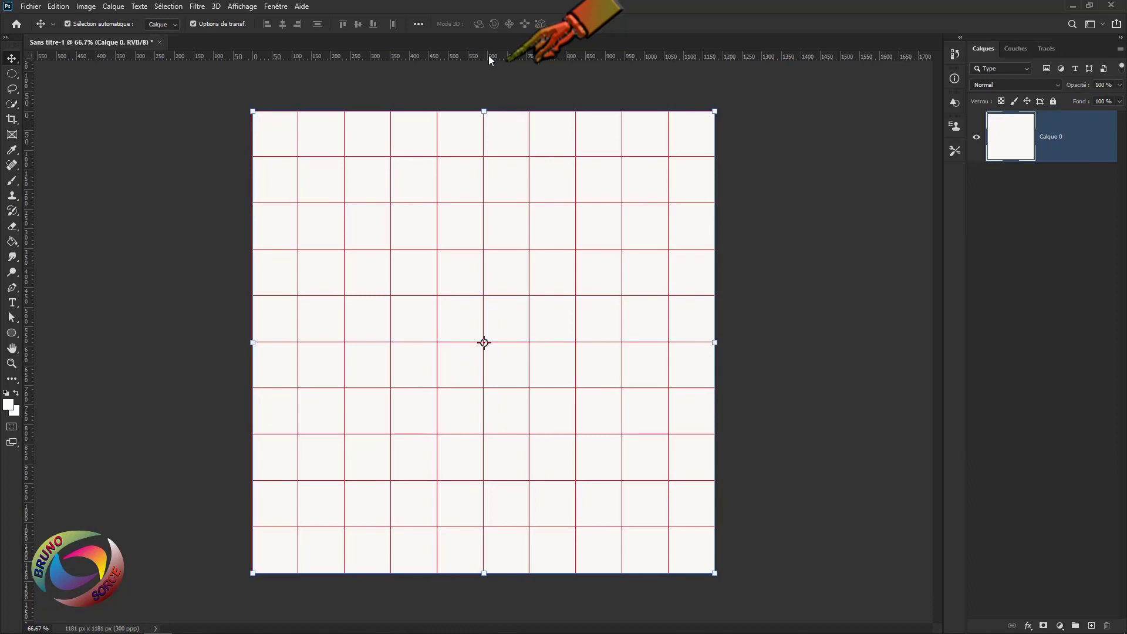
left_click_drag(490, 56, 485, 343)
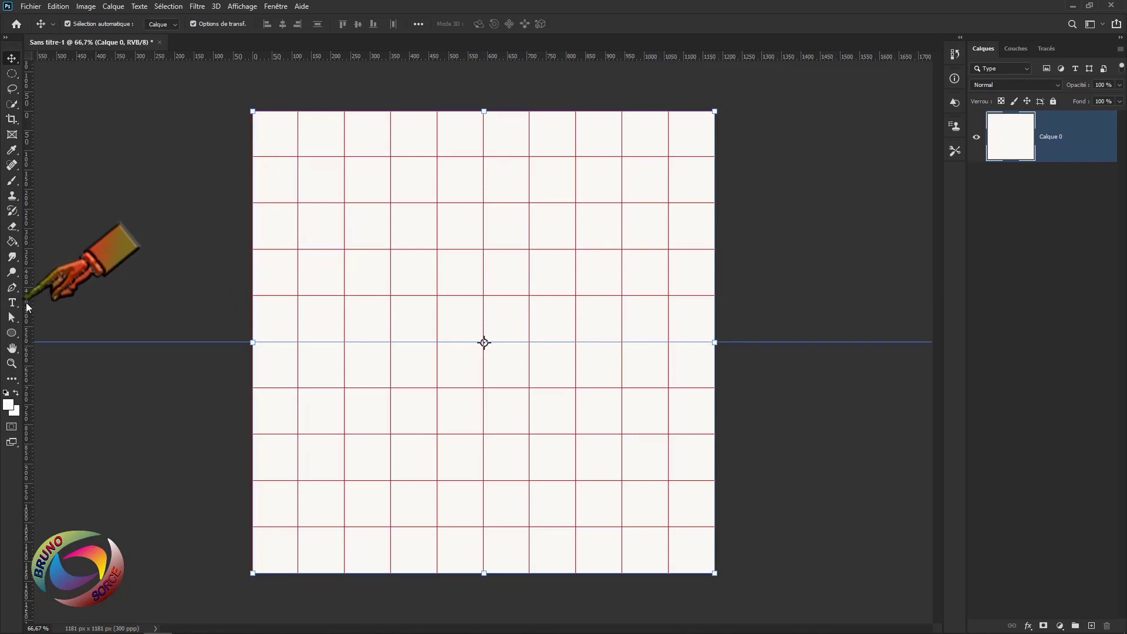
left_click_drag(27, 306, 483, 320)
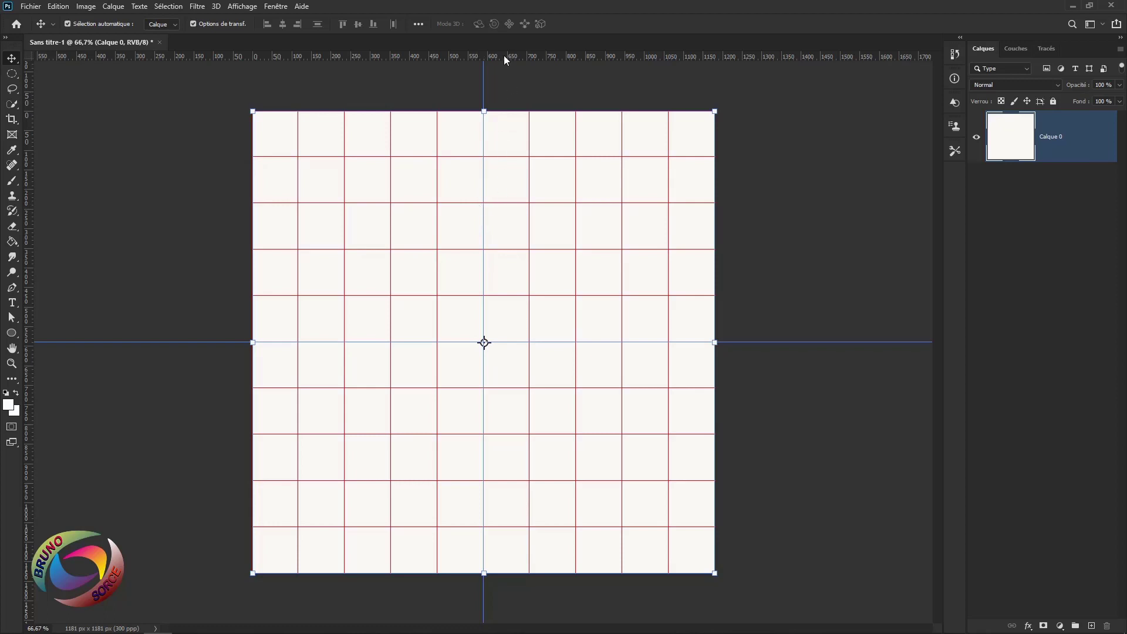
left_click_drag(503, 54, 502, 200)
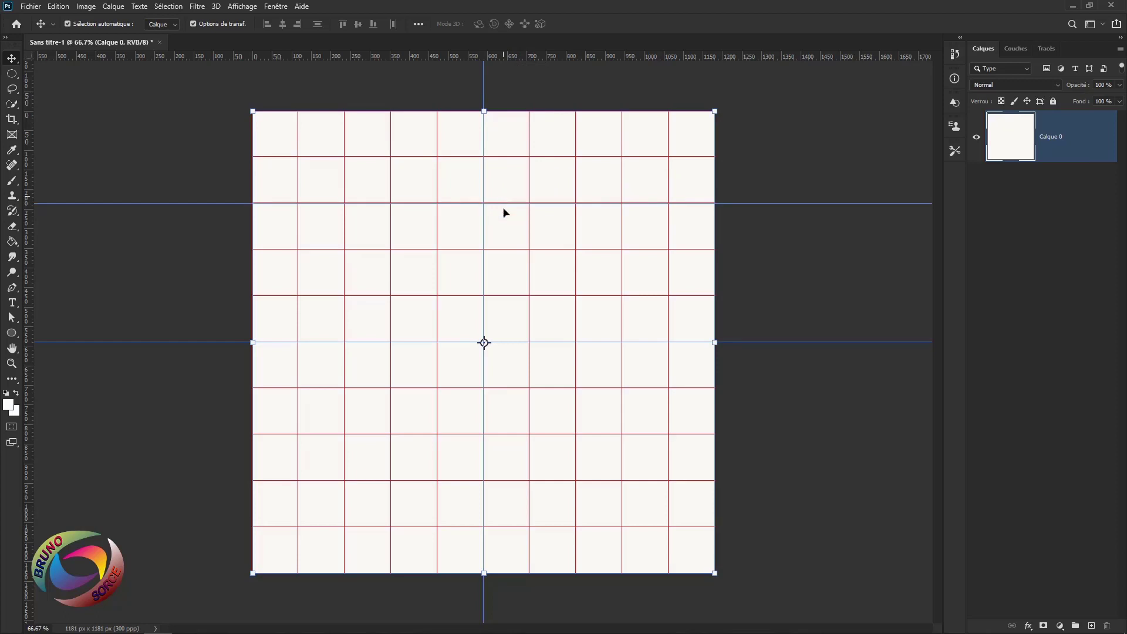
left_click_drag(26, 310, 342, 325)
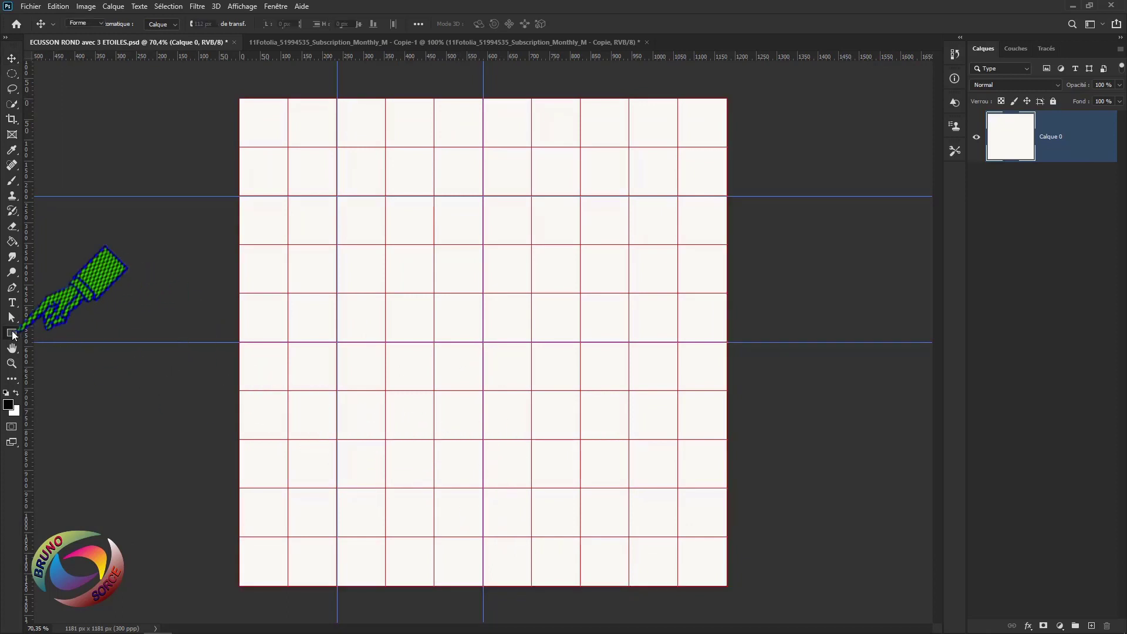
Set up the Ellipse tool in Forme mode with no fill and a black stroke.
left_click(13, 333)
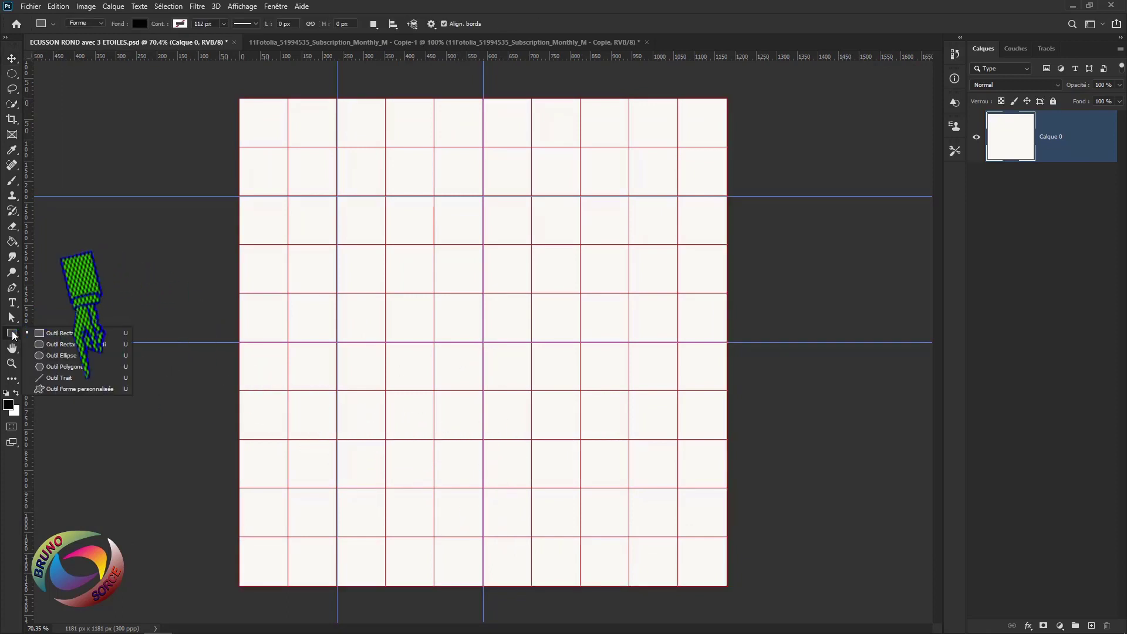
left_click(54, 356)
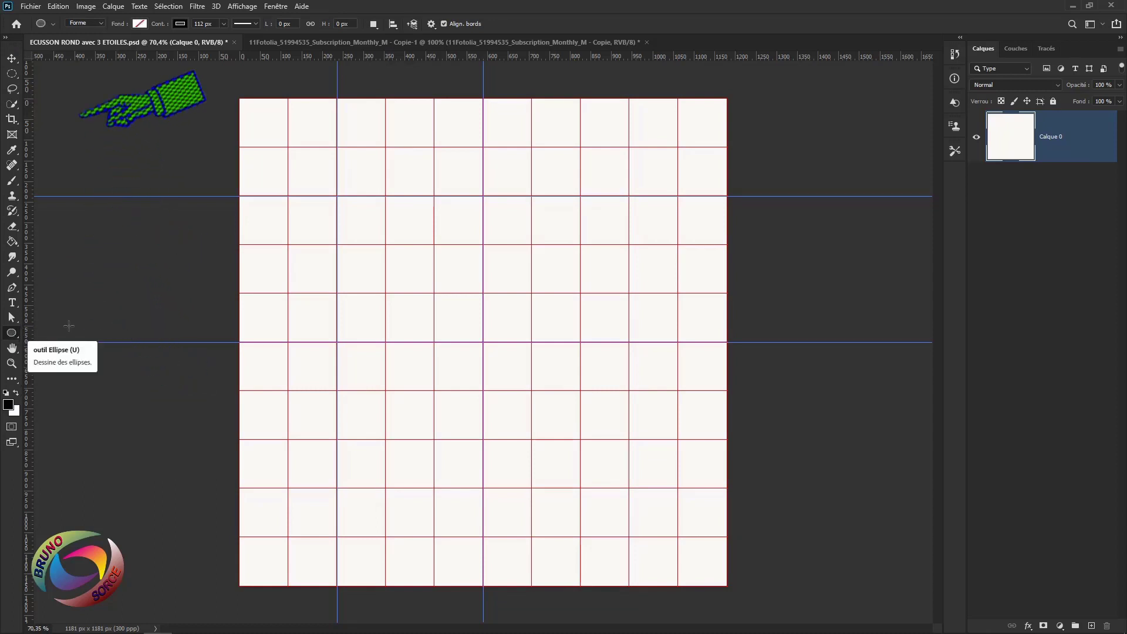
left_click(101, 24)
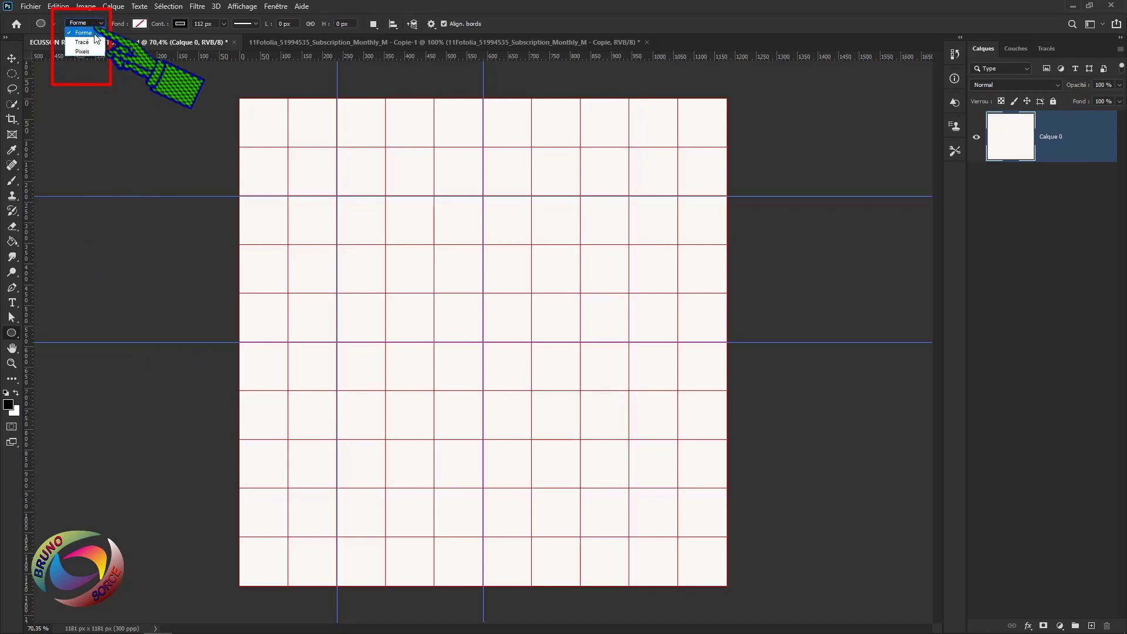
left_click(95, 34)
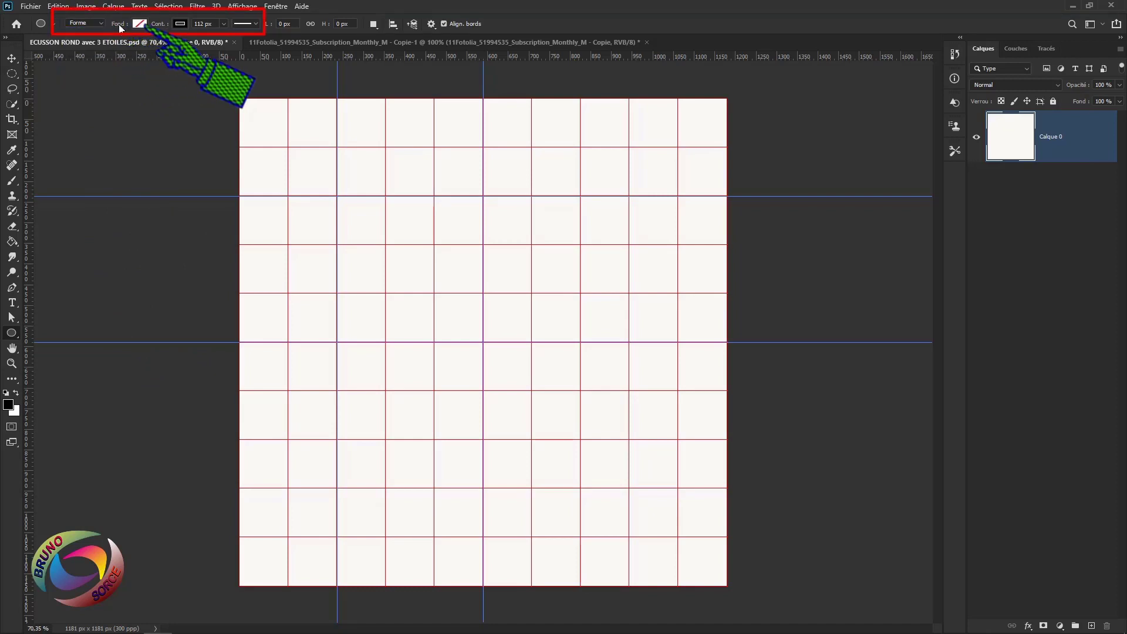
left_click(140, 25)
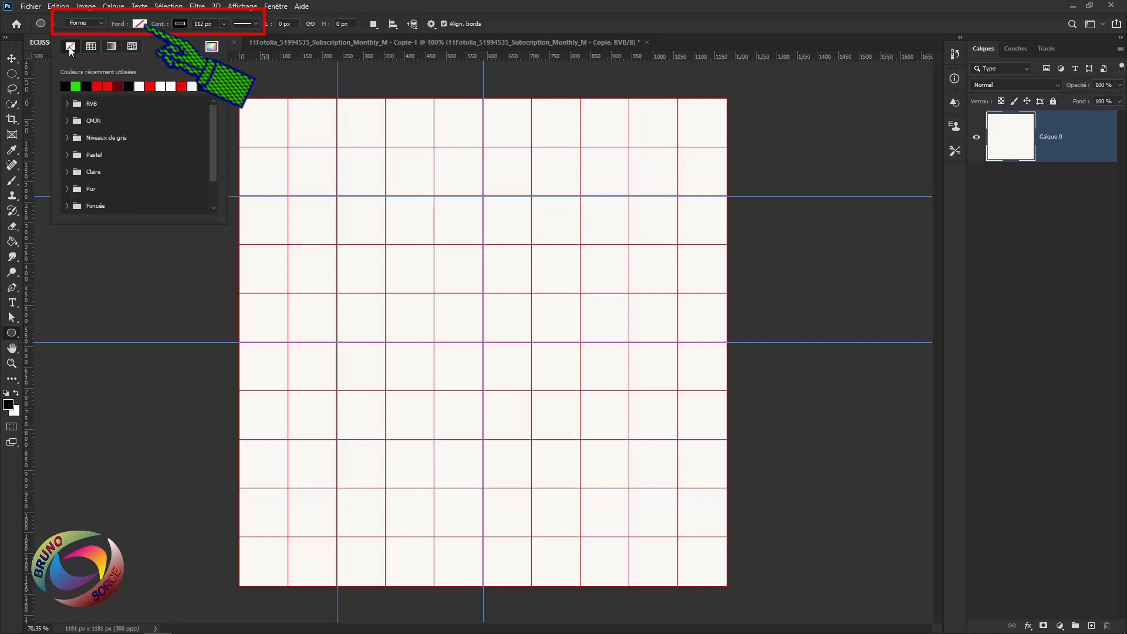
left_click(458, 4)
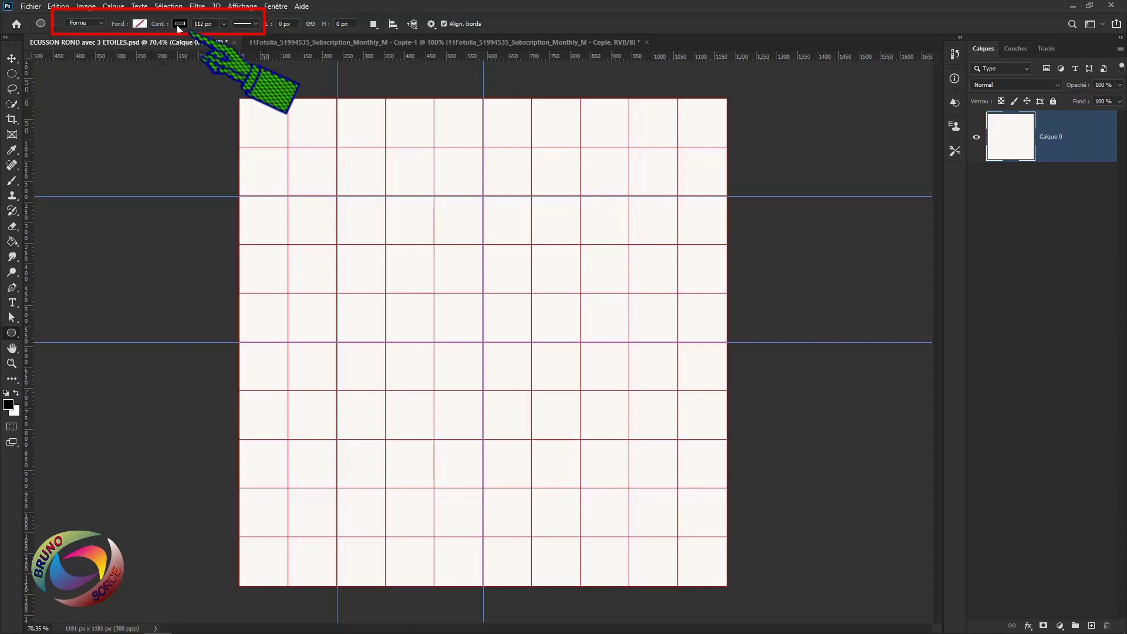
left_click(179, 24)
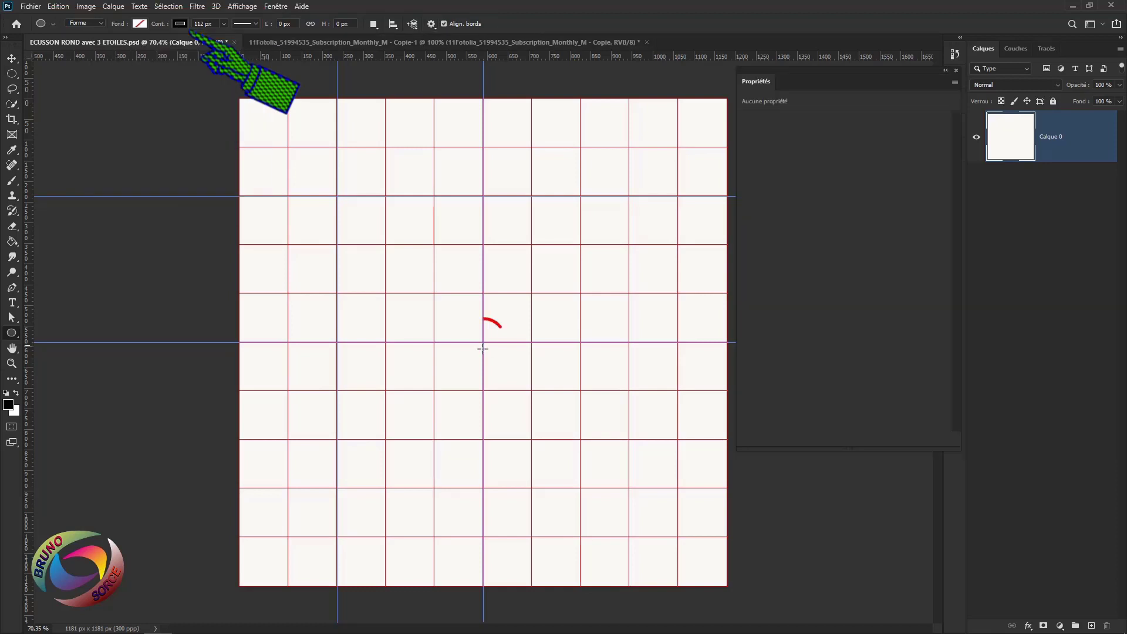
Draw a 708 px circle outward from the central guide intersection and set its stroke width to 25 px.
left_click_drag(483, 343, 483, 342)
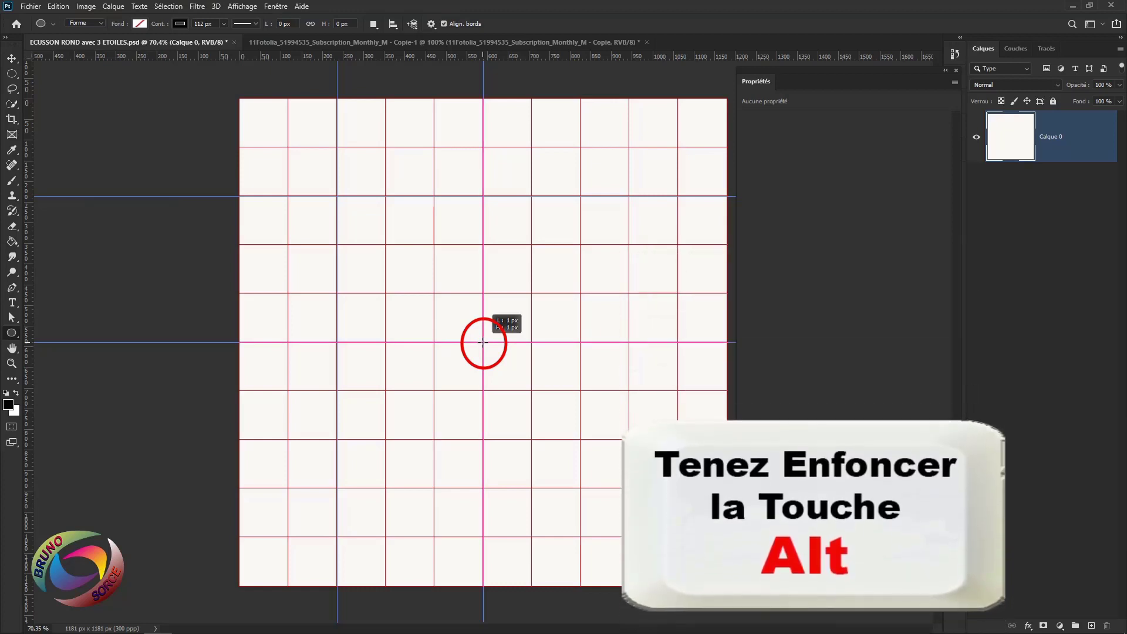
left_click_drag(483, 343, 282, 198)
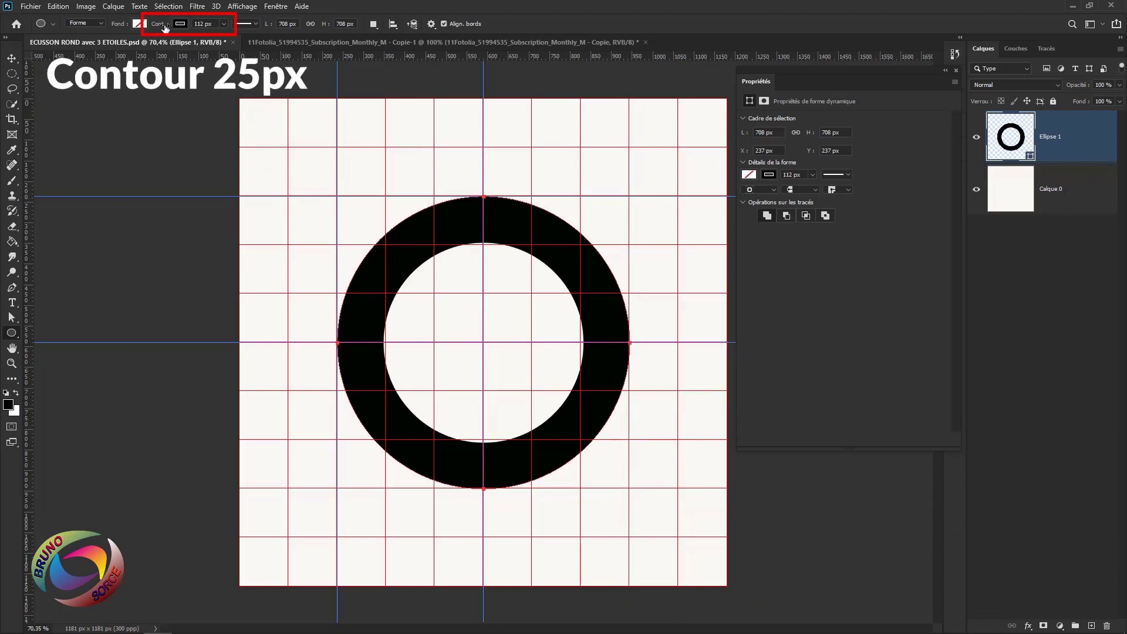
left_click_drag(164, 27, 125, 34)
key("Return")
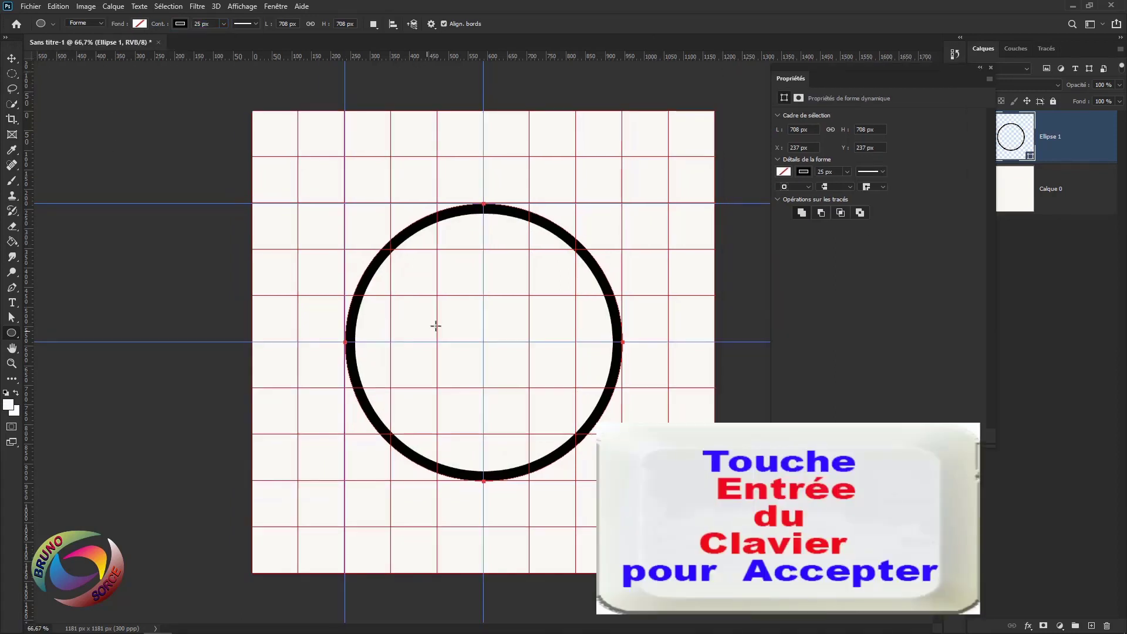
Hide the grid and remove the two off-centre guides, keeping only the horizontal and vertical guides through the canvas centre.
key("Return")
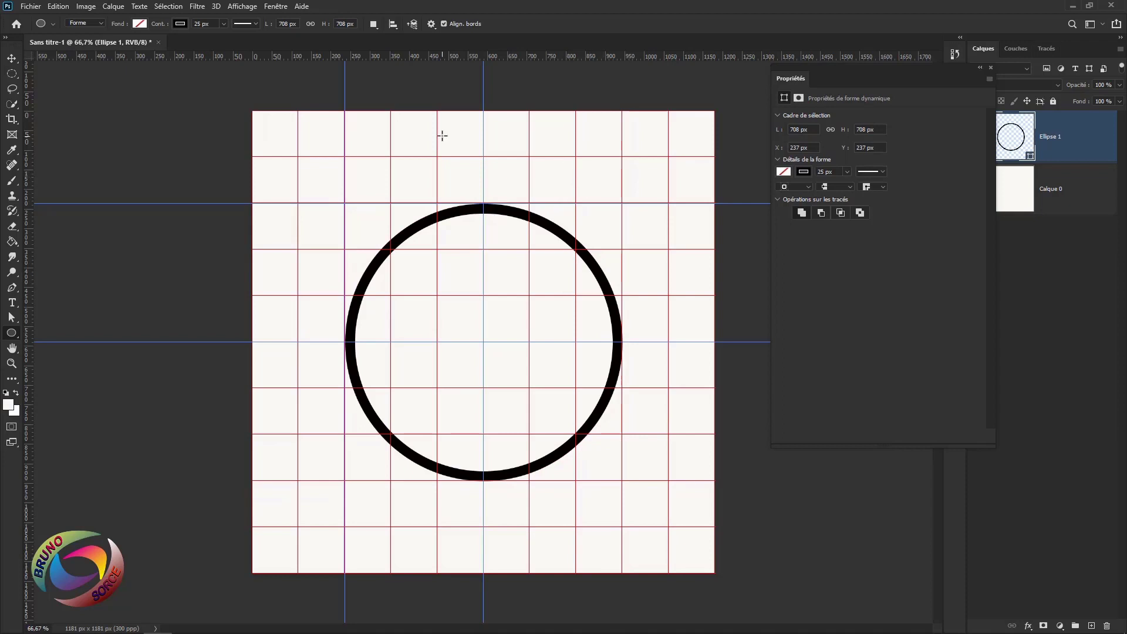
left_click(242, 6)
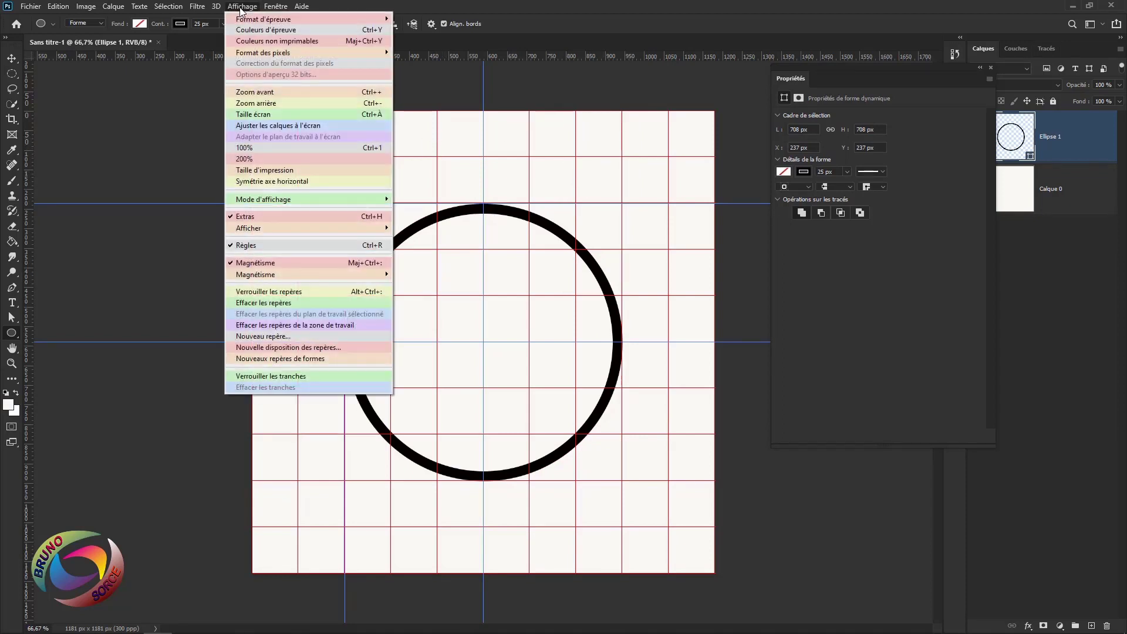
mouse_move(242, 234)
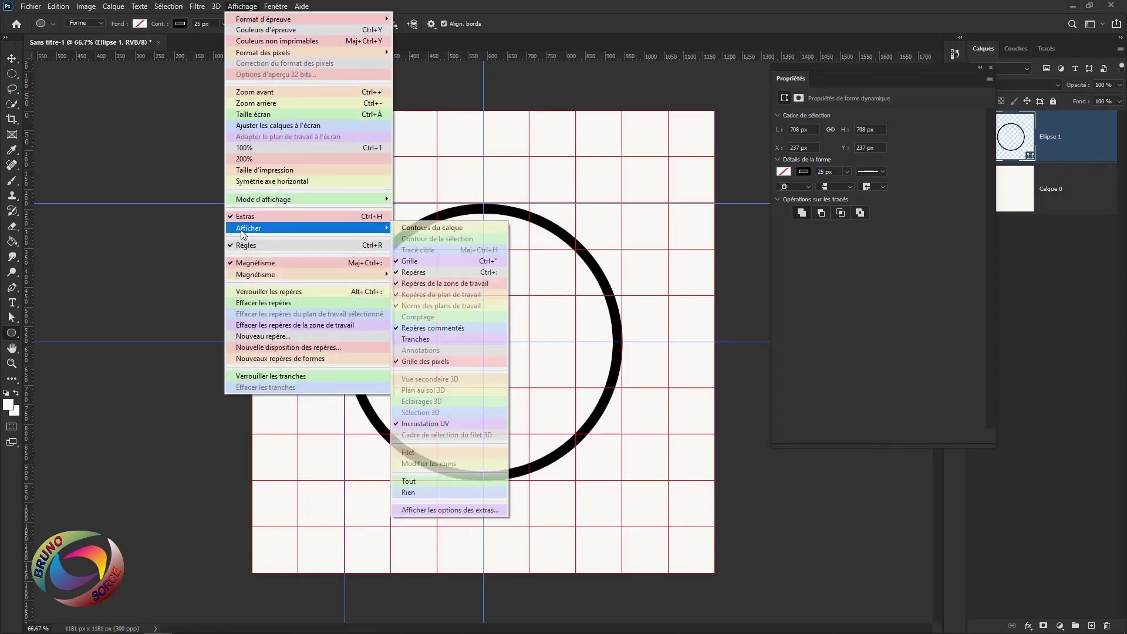
left_click(410, 262)
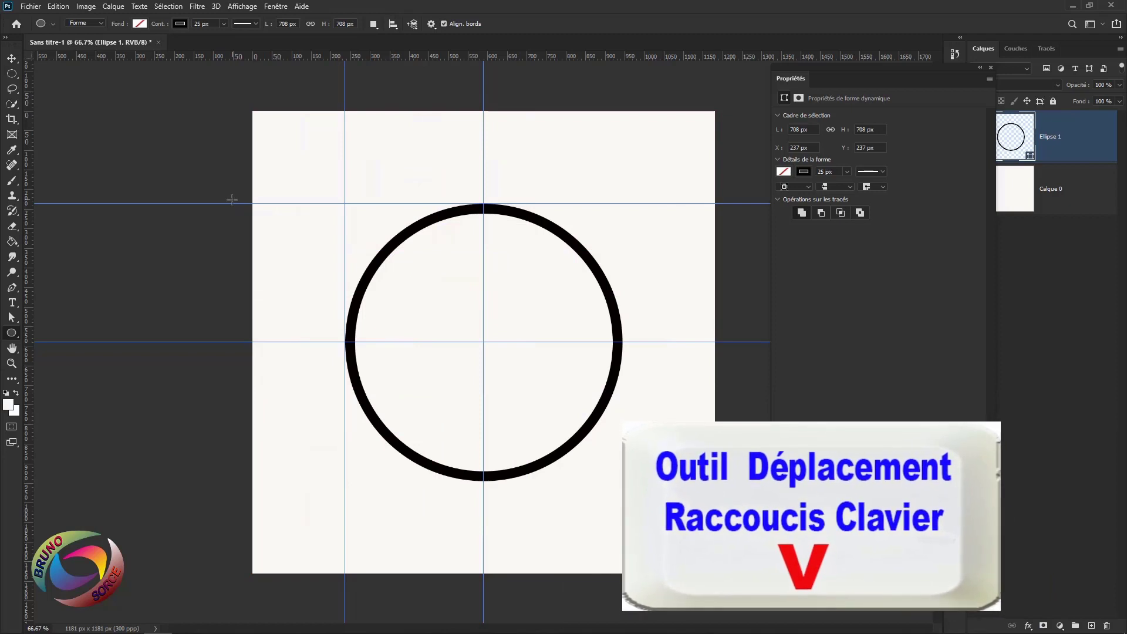
key("v")
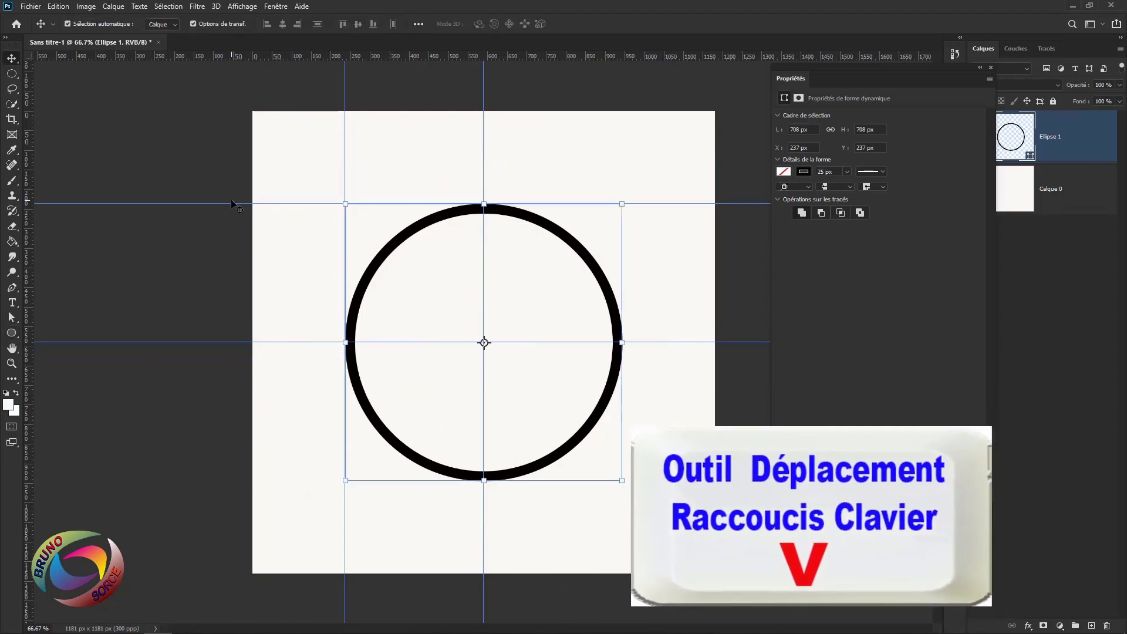
left_click_drag(292, 203, 296, 12)
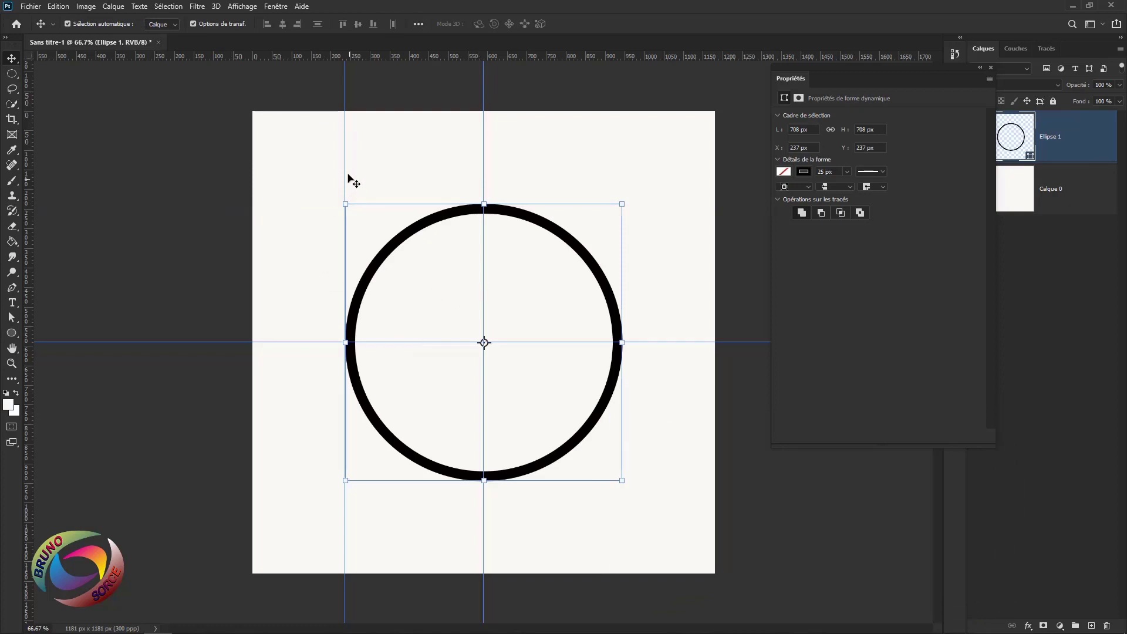
left_click_drag(344, 164, 787, 167)
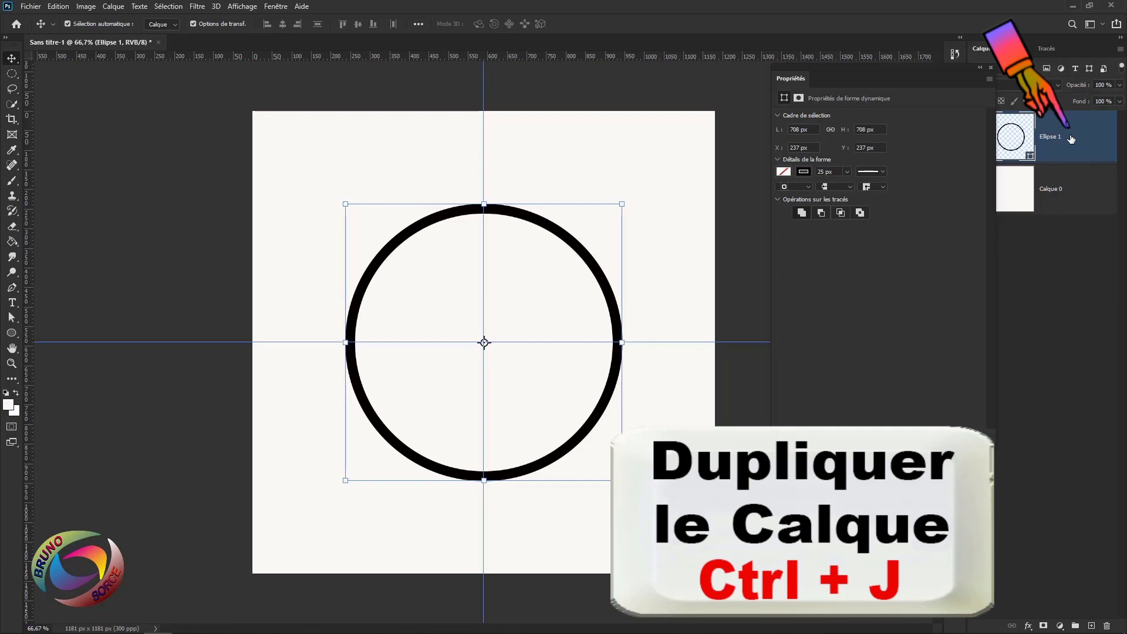
Duplicate the Ellipse 1 layer and scale the copy around its centre to about 72.5%, forming a concentric inner ring.
key("ctrl+j")
key("ctrl+t")
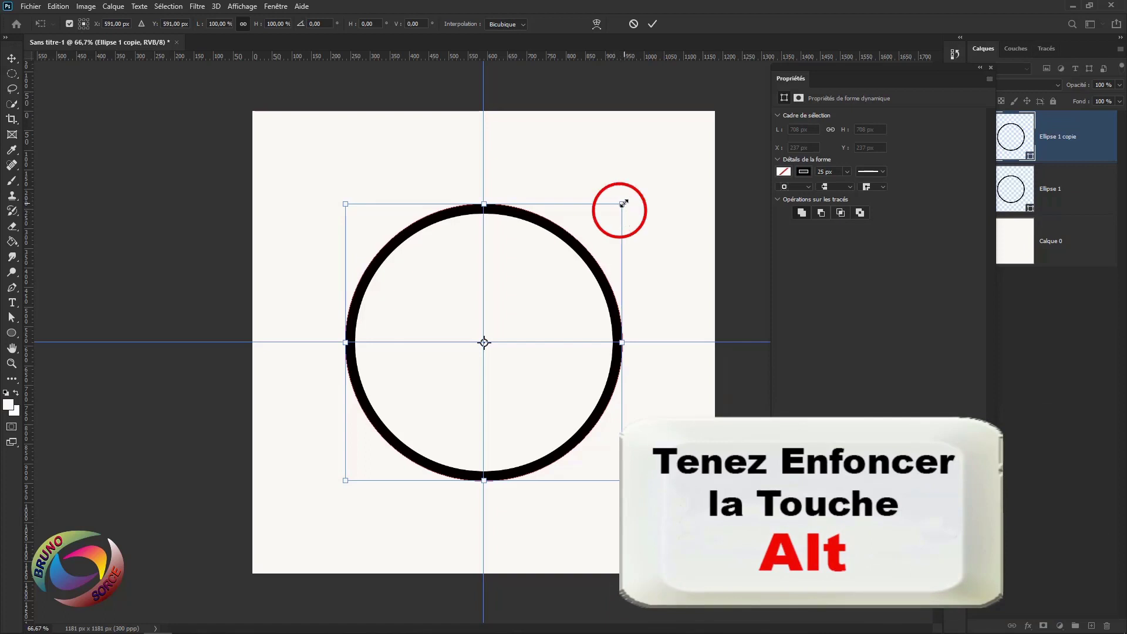
left_click_drag(624, 203, 590, 244)
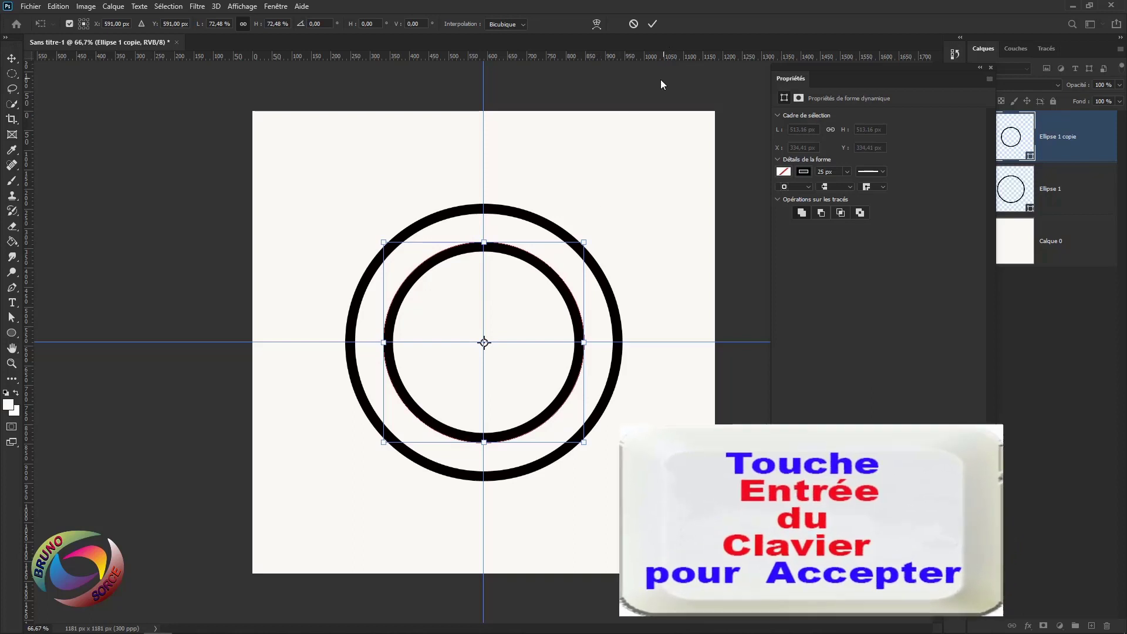
key("Return")
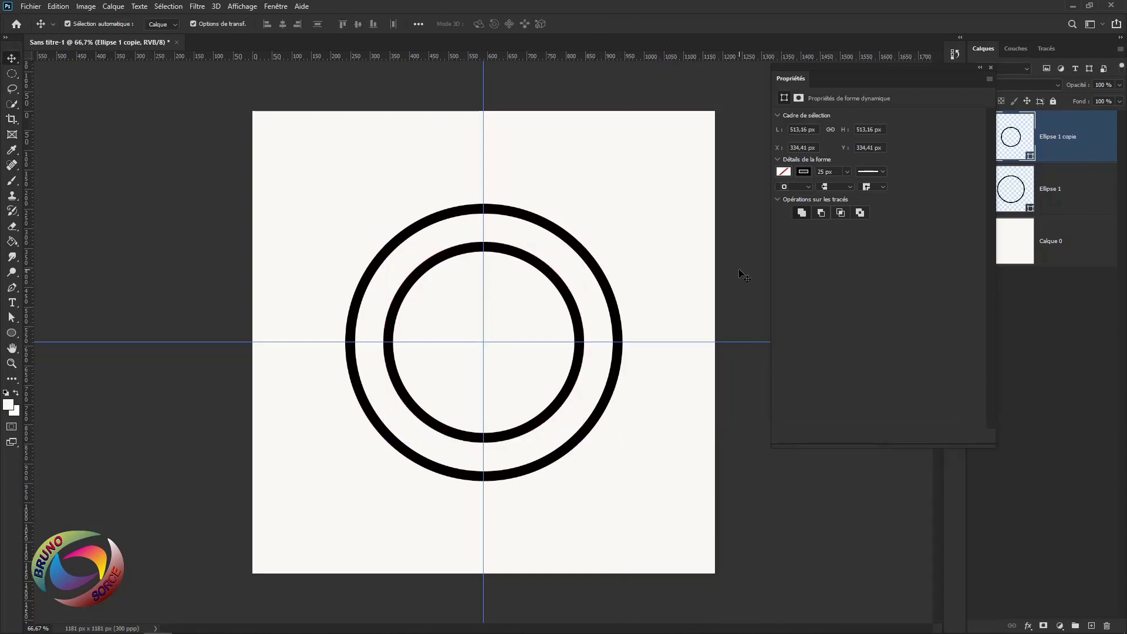
left_click(739, 269)
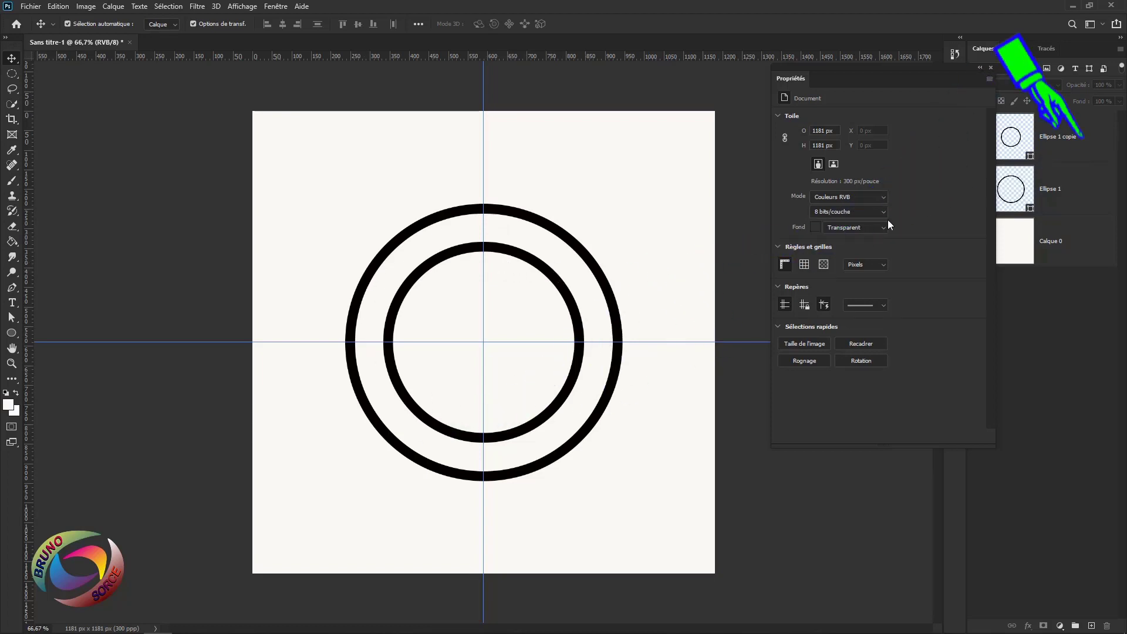
Rasterize the Ellipse 1 copie and Ellipse 1 layers and merge the two rings into a single layer.
left_click(1010, 140)
right_click(1074, 143)
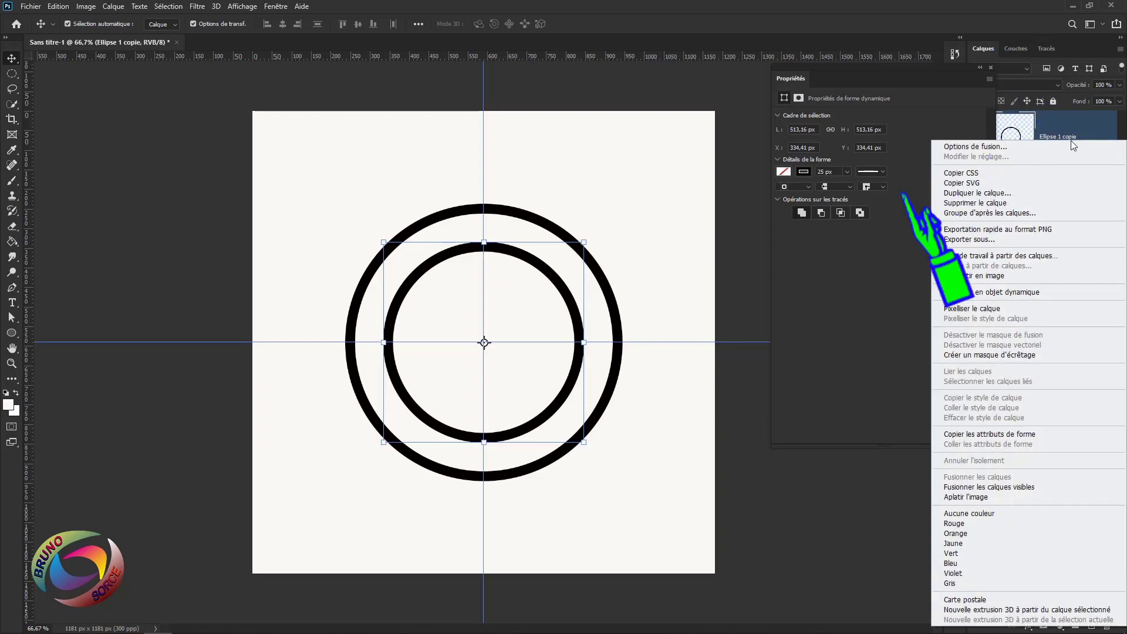
left_click(965, 309)
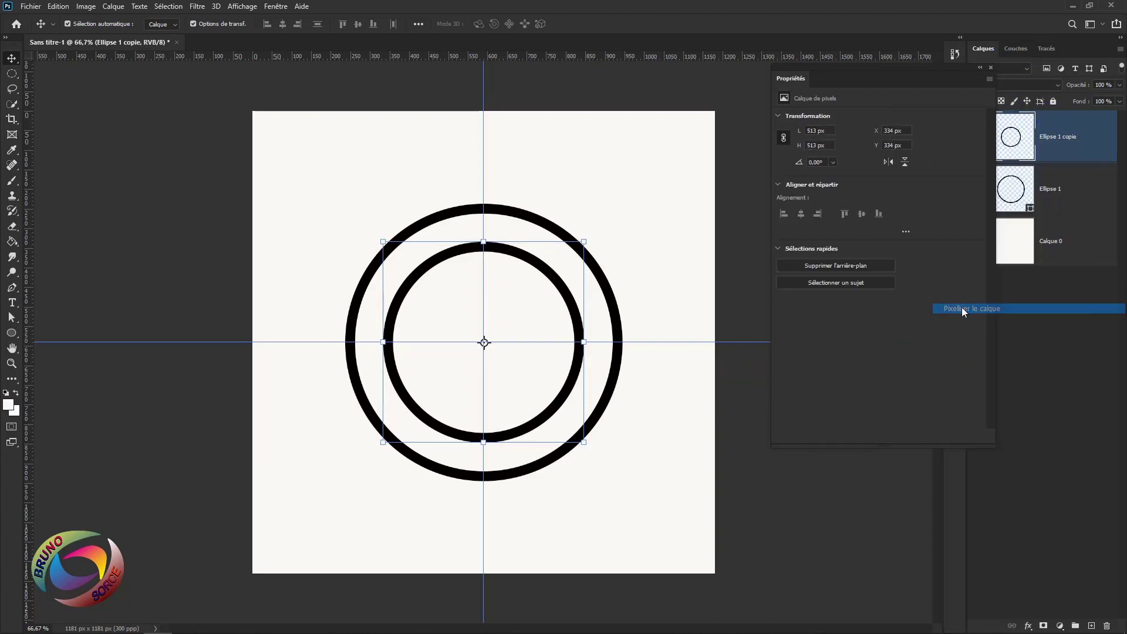
left_click(1078, 194)
right_click(1078, 195)
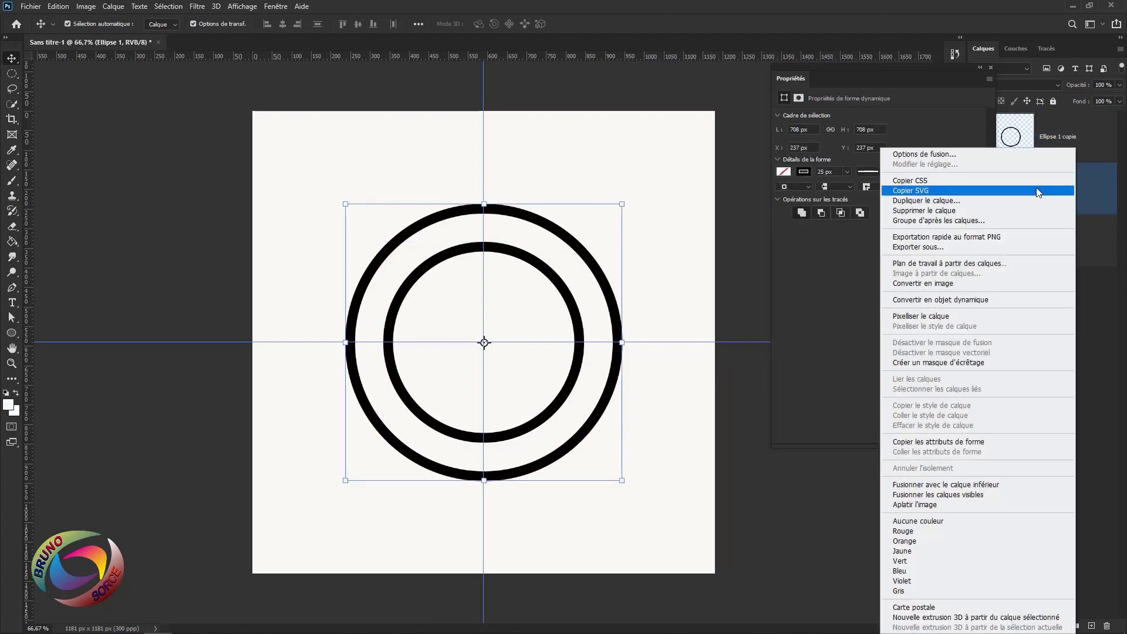
left_click(921, 318)
left_click(1071, 146)
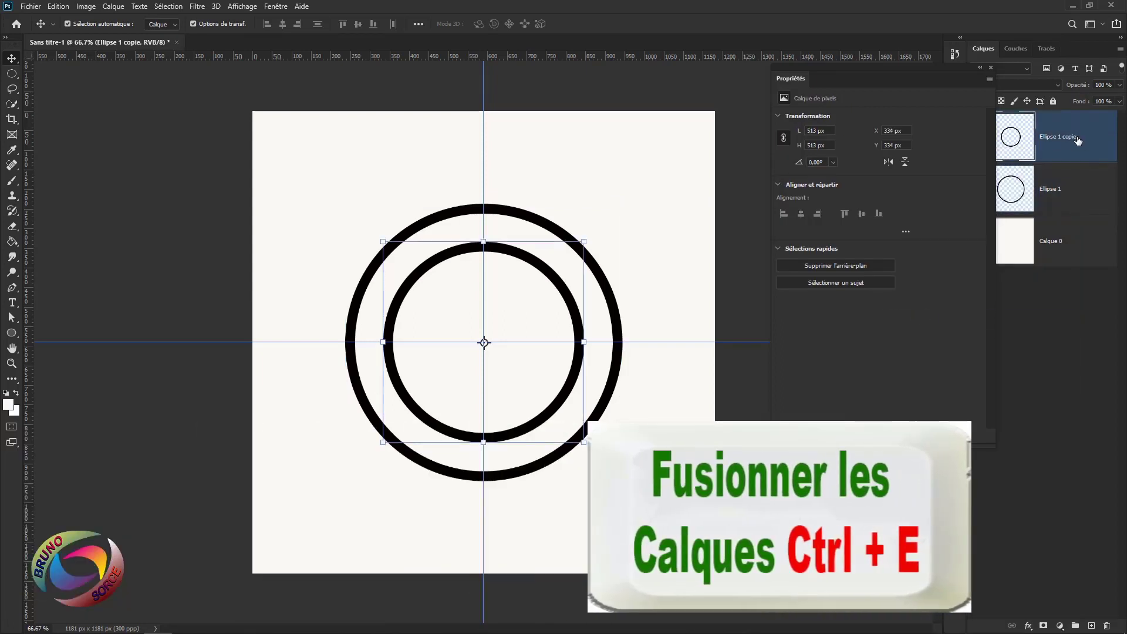
key("ctrl+e")
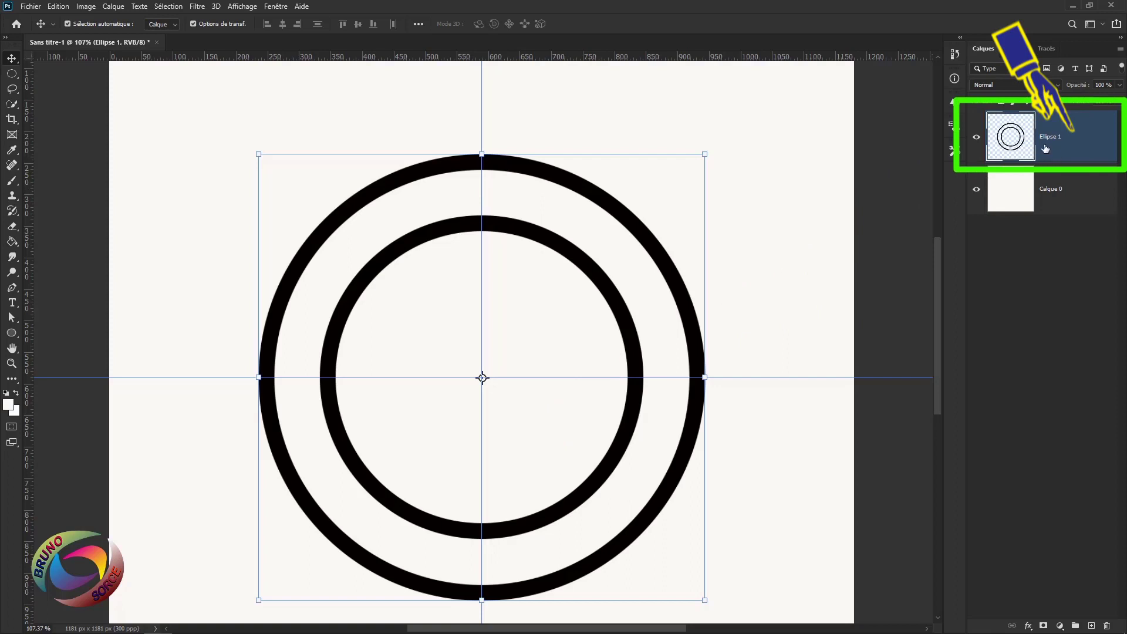
Add a new layer above the rings and set the Custom Shape tool to the solid five-pointed star from Custom Shapes.
left_click(1092, 626)
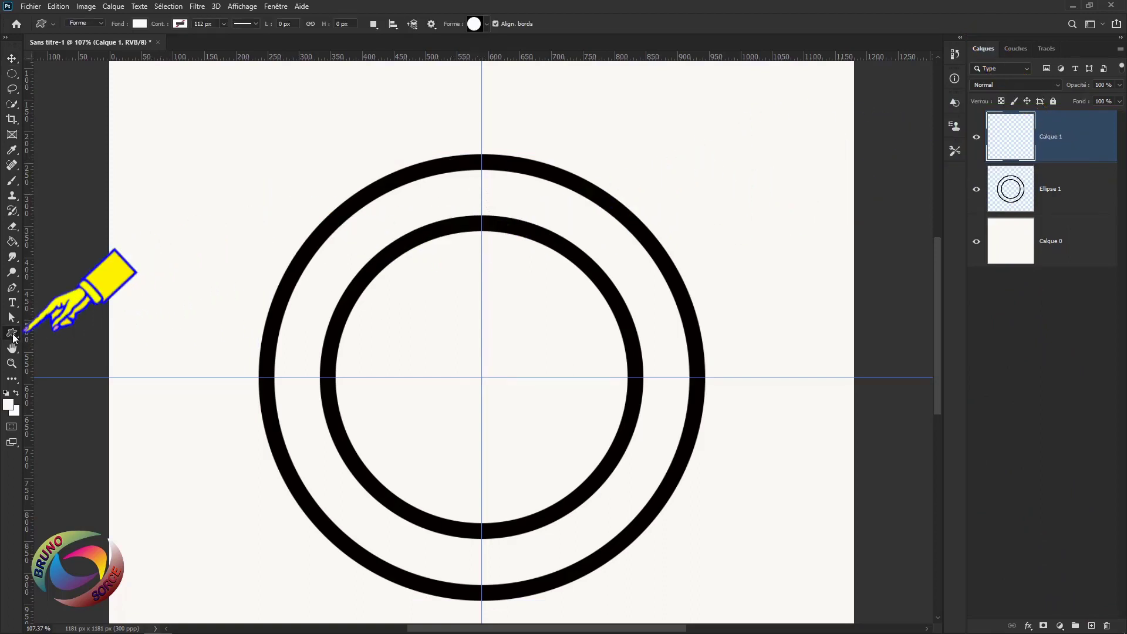
right_click(13, 336)
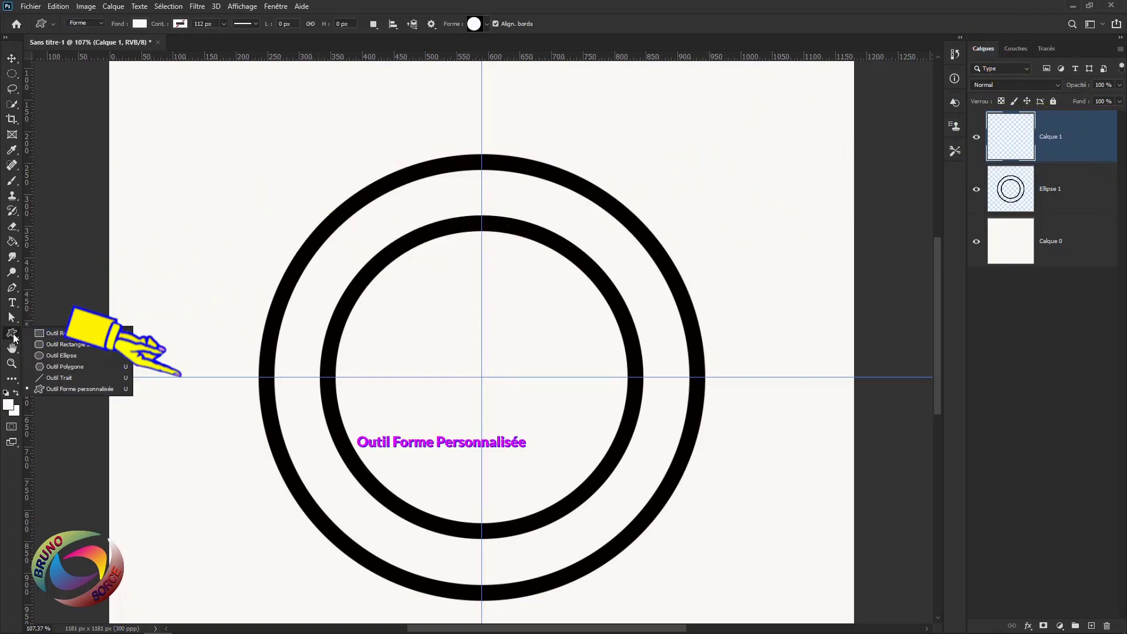
left_click(62, 388)
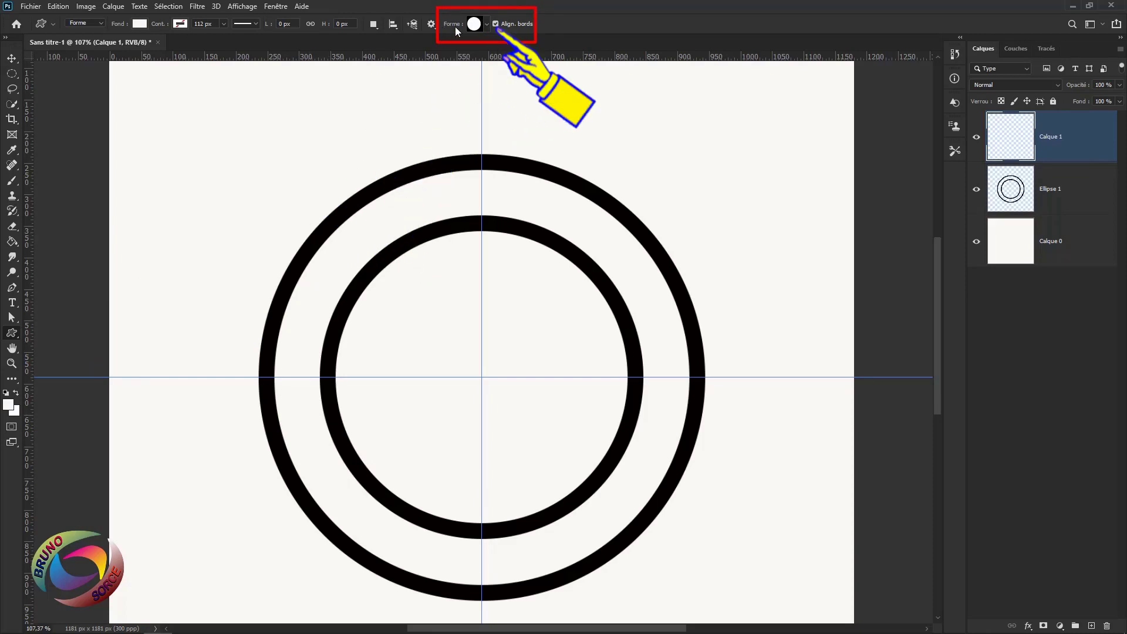
left_click(486, 26)
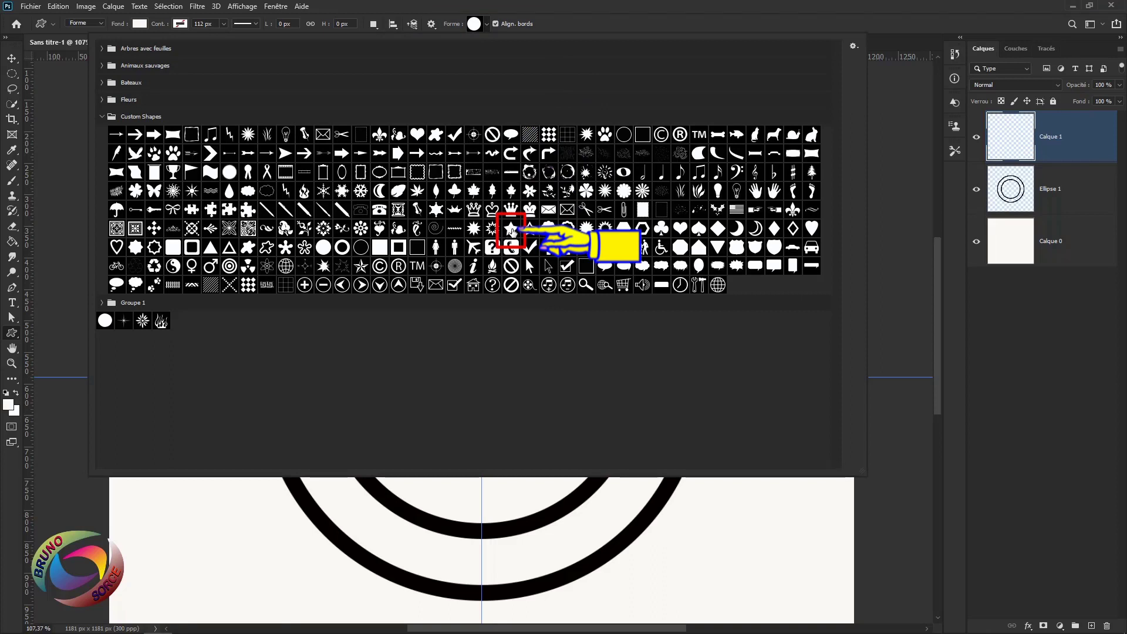
left_click(511, 229)
left_click(642, 23)
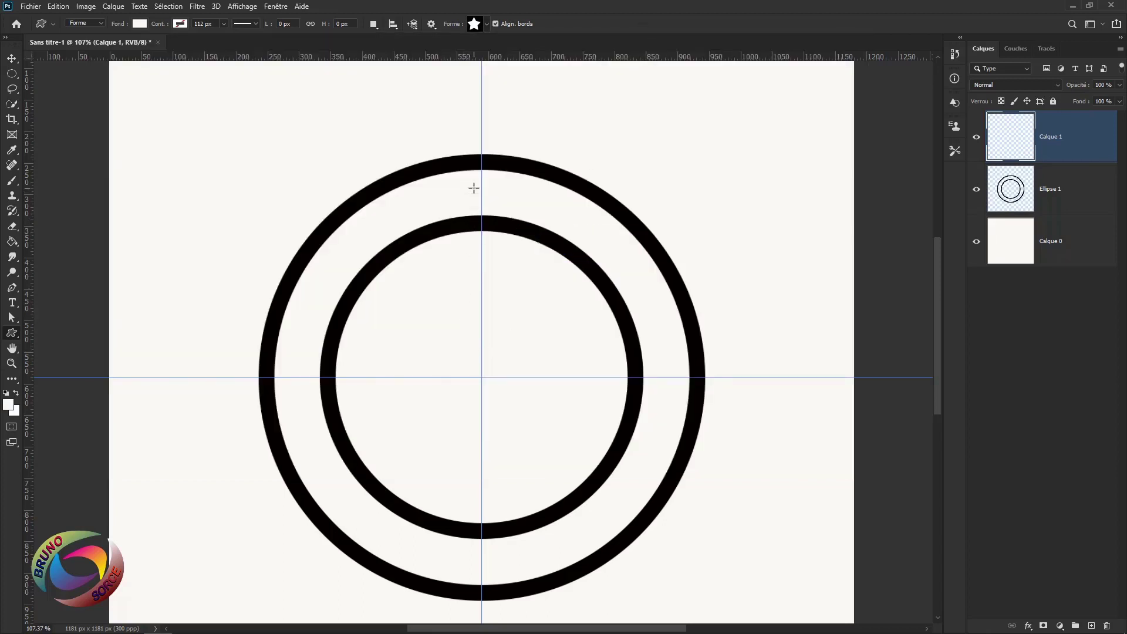
Draw a black star about 48 by 46 px on the vertical guide, centred in the upper band between the two rings.
scroll(474, 187, "up", 3)
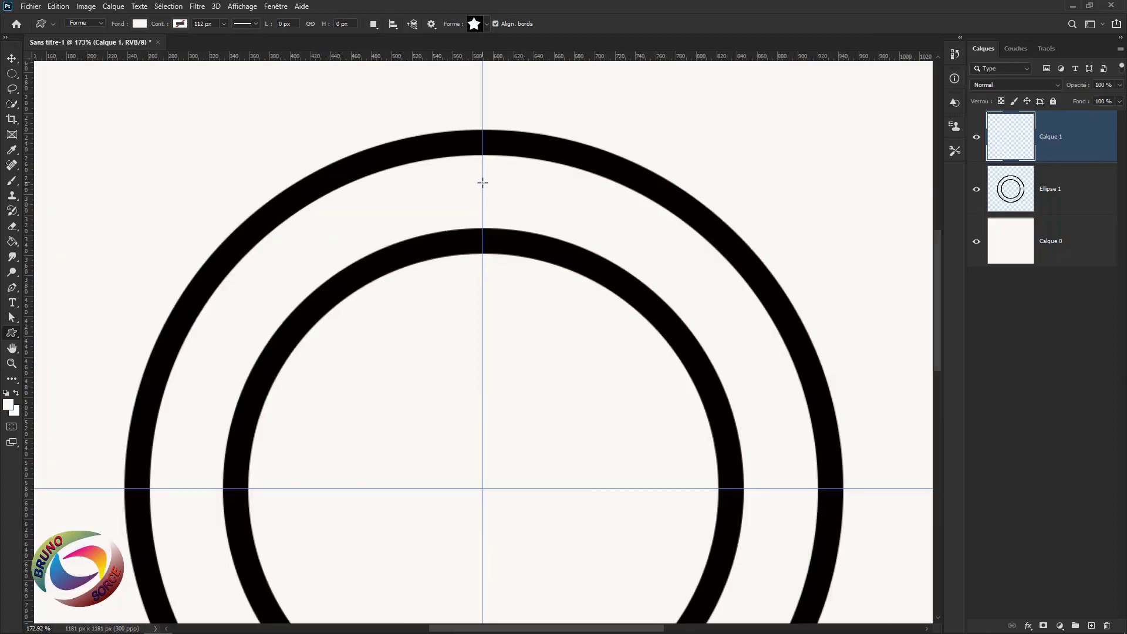
left_click_drag(483, 182, 506, 237)
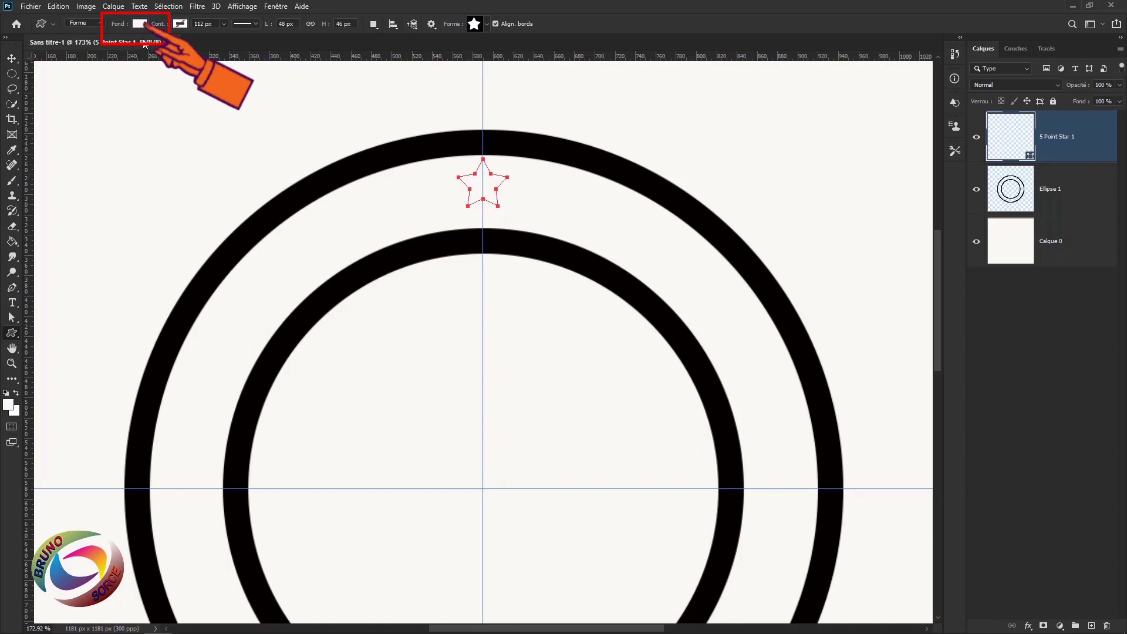
left_click(141, 26)
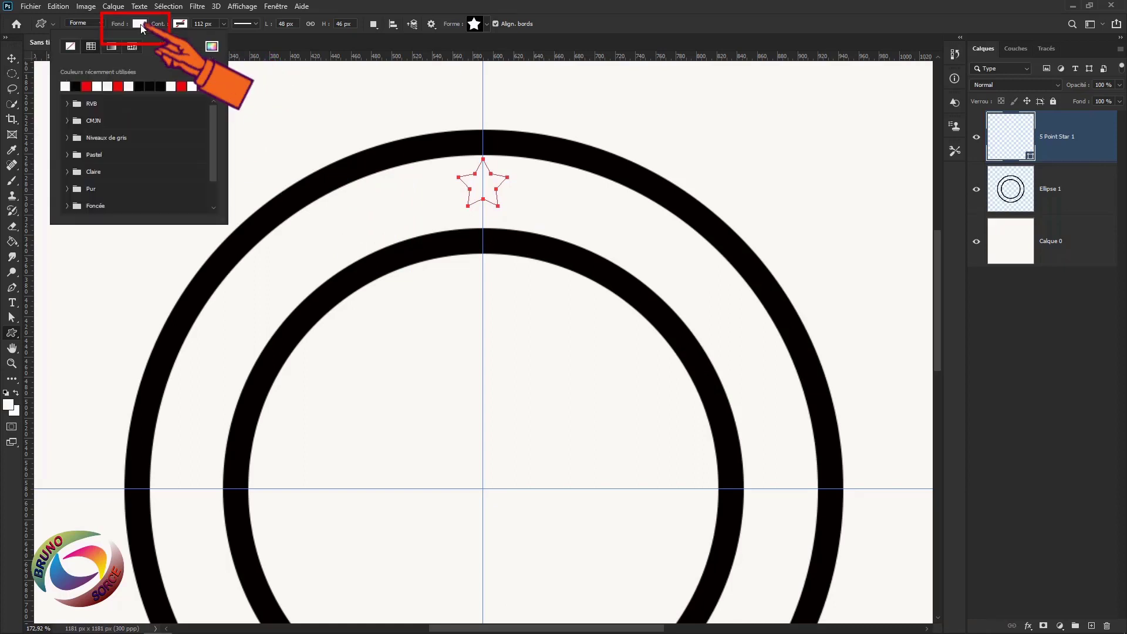
left_click(79, 86)
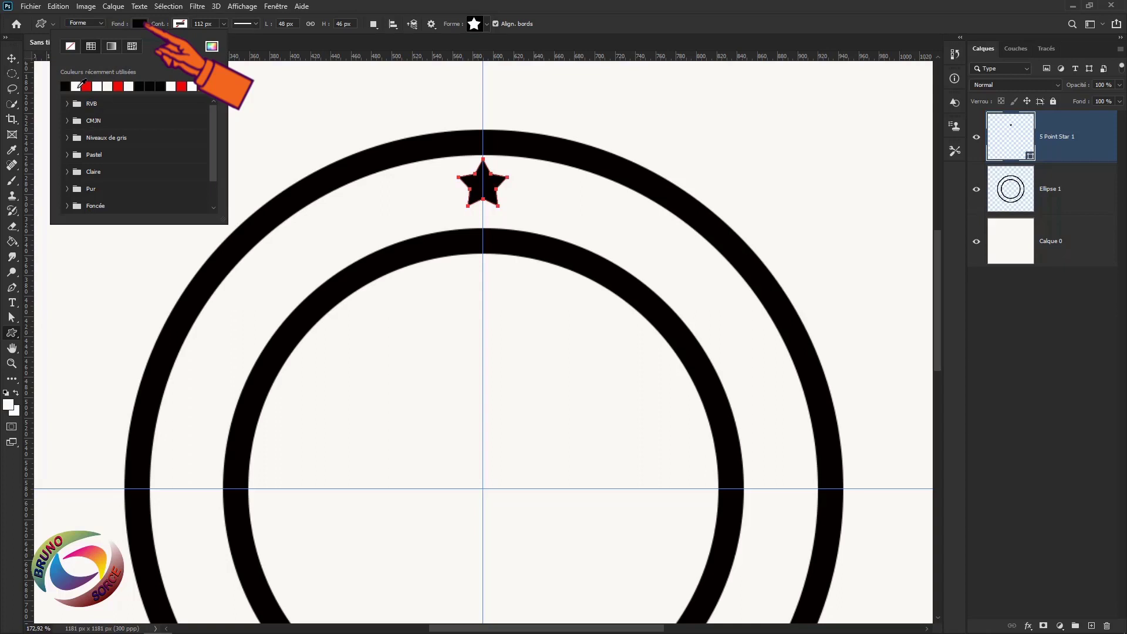
left_click(616, 23)
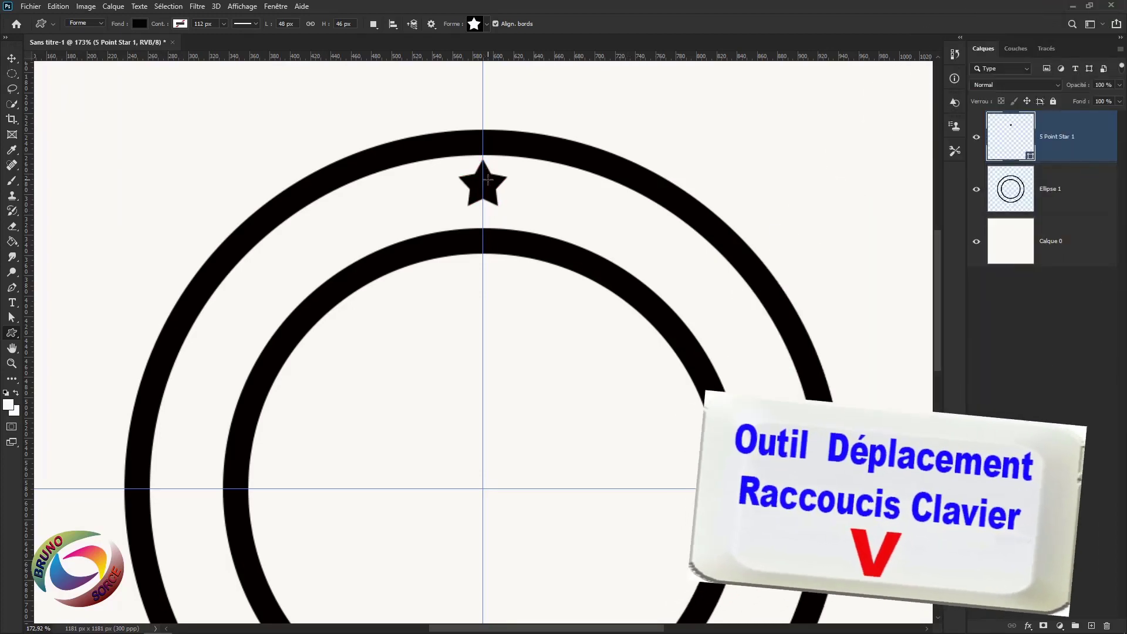
key("v")
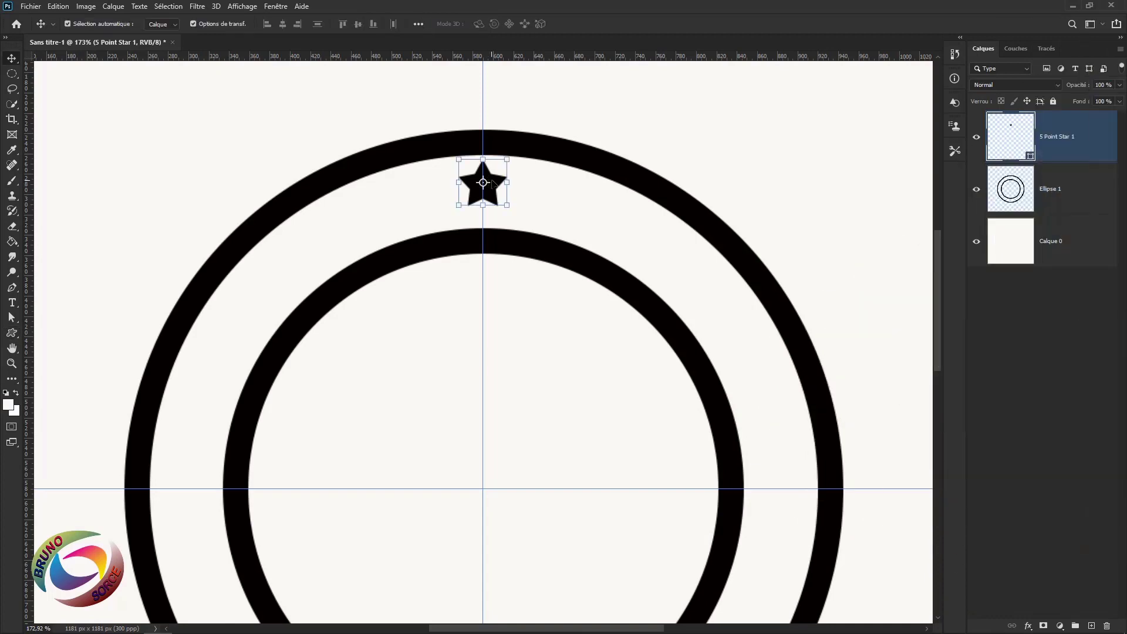
left_click_drag(492, 180, 492, 188)
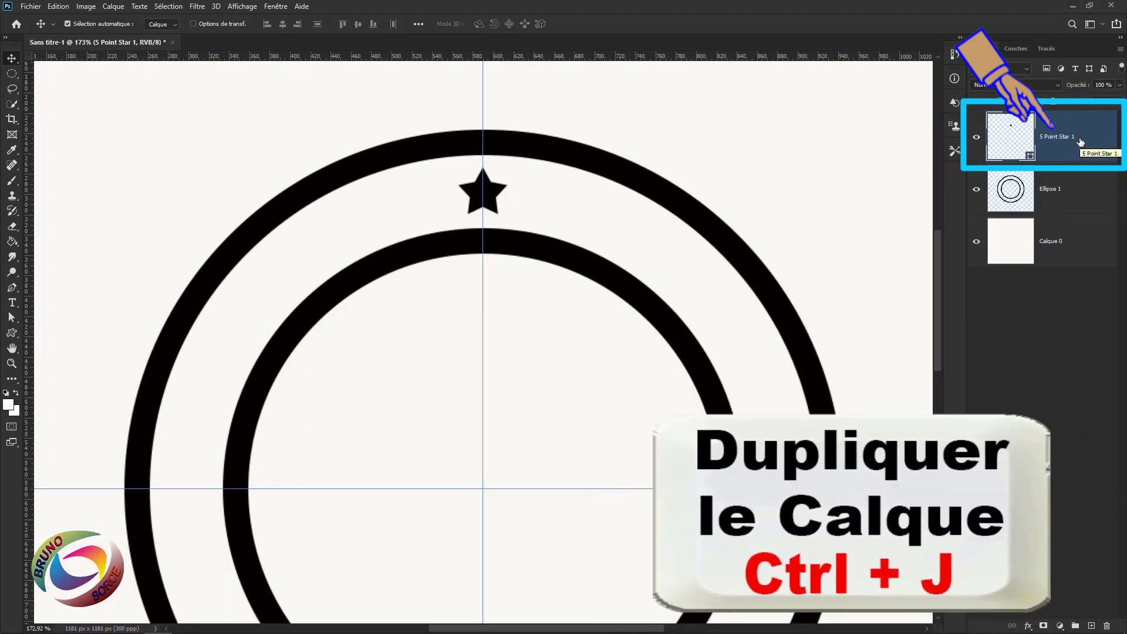
Duplicate the star layer and rotate the copy 15° around the central guide intersection.
key("ctrl+j")
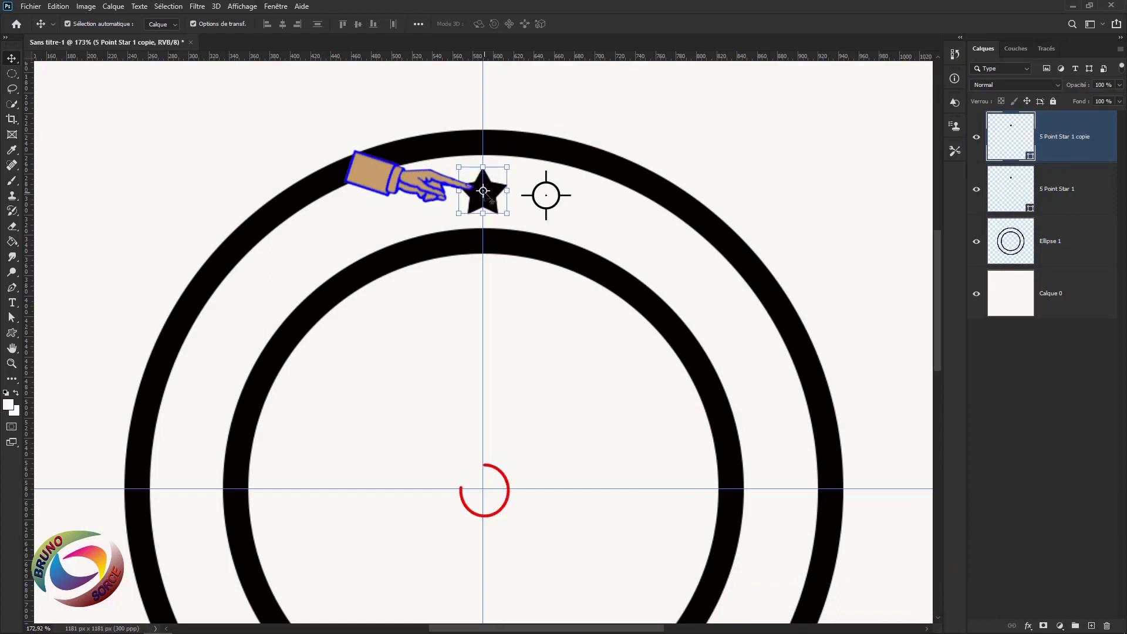
key("ctrl+t")
left_click_drag(483, 191, 483, 489)
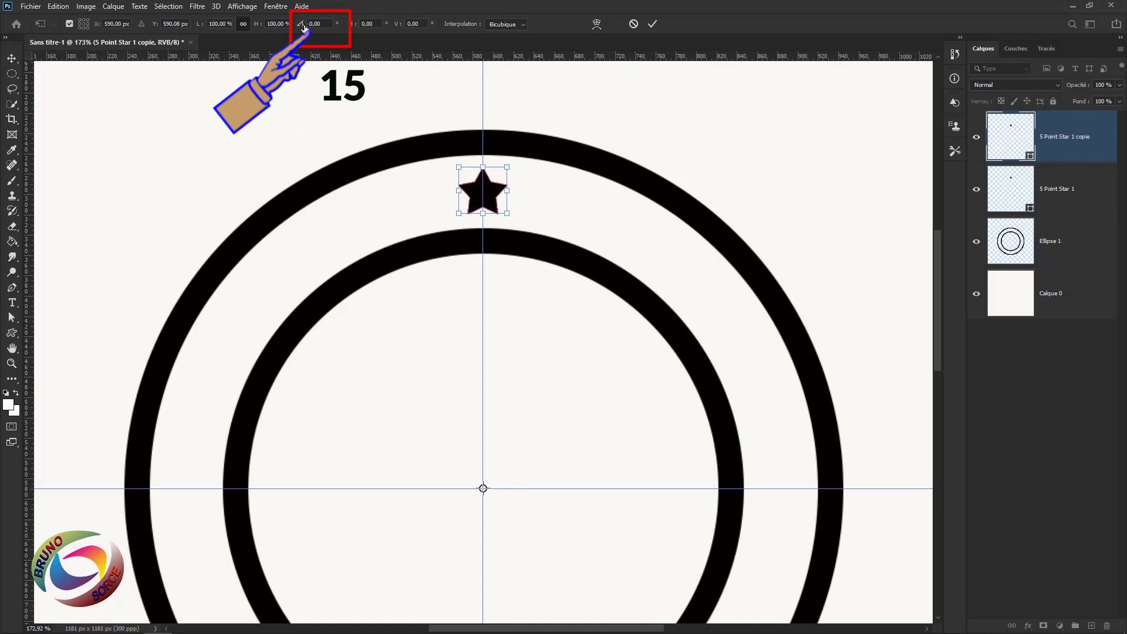
left_click(326, 25)
type("15")
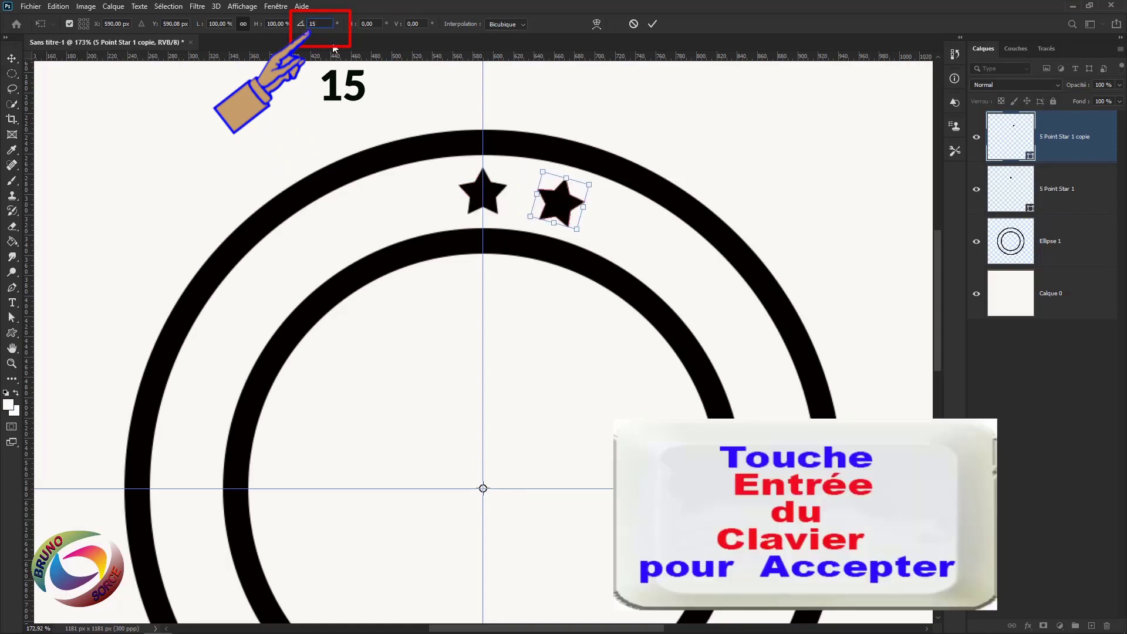
key("Return")
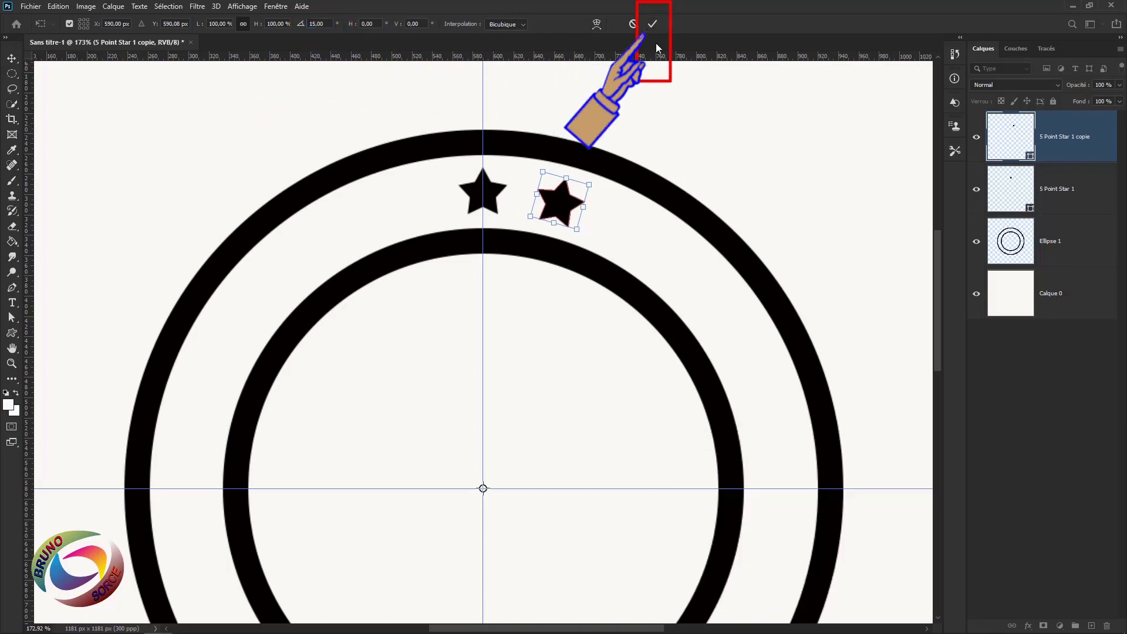
left_click(653, 26)
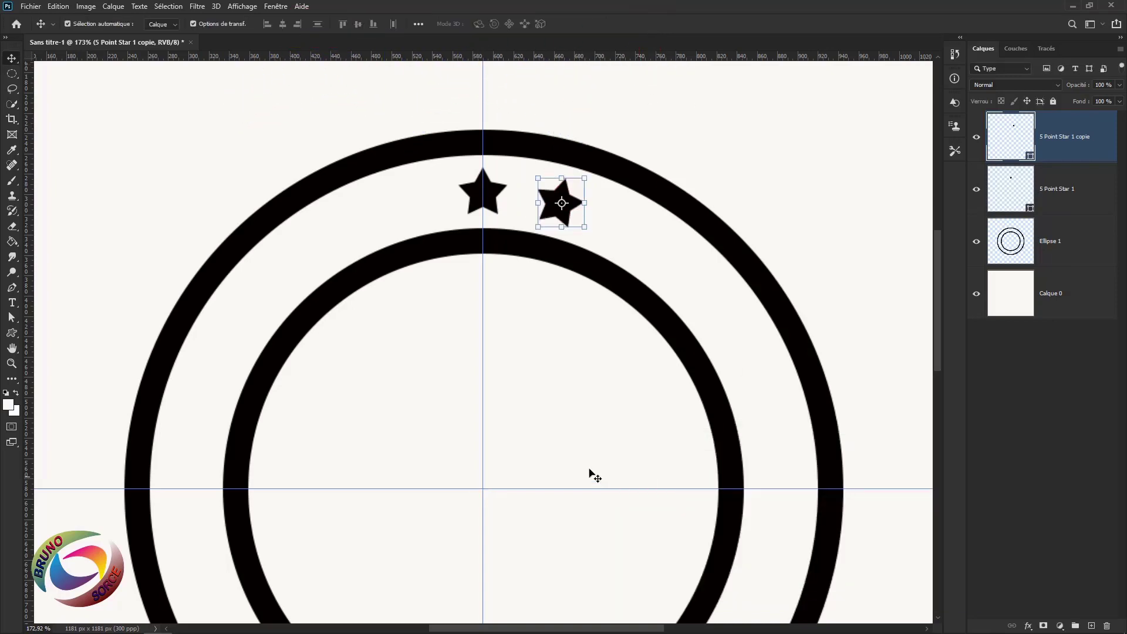
Duplicate the middle star layer and rotate the copy -15° around the central guide intersection.
left_click(481, 197)
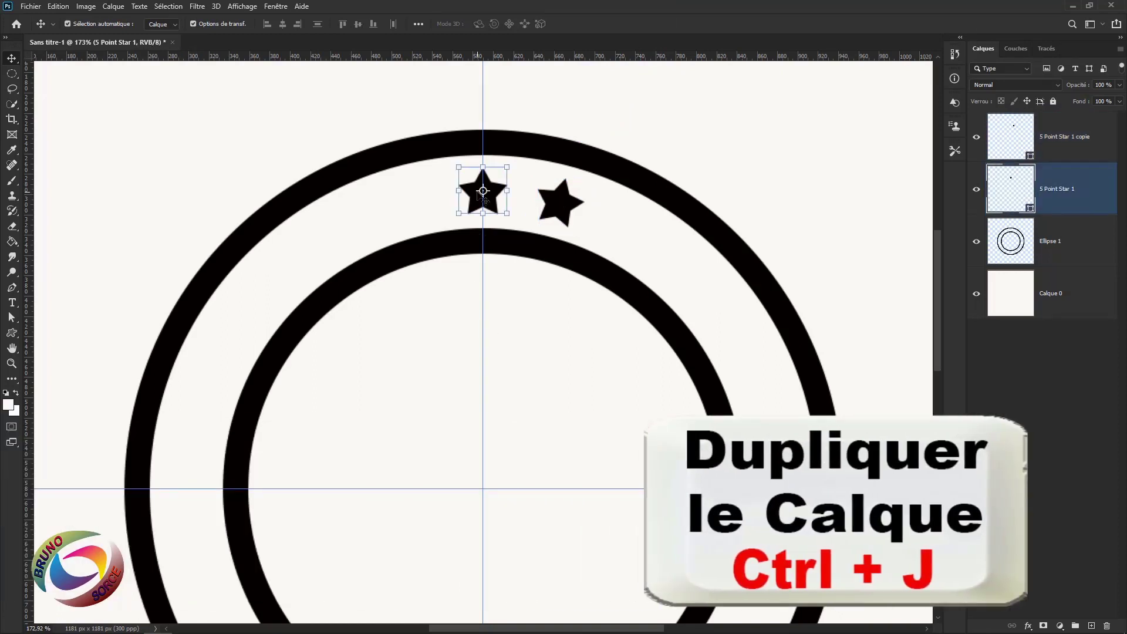
key("ctrl+j")
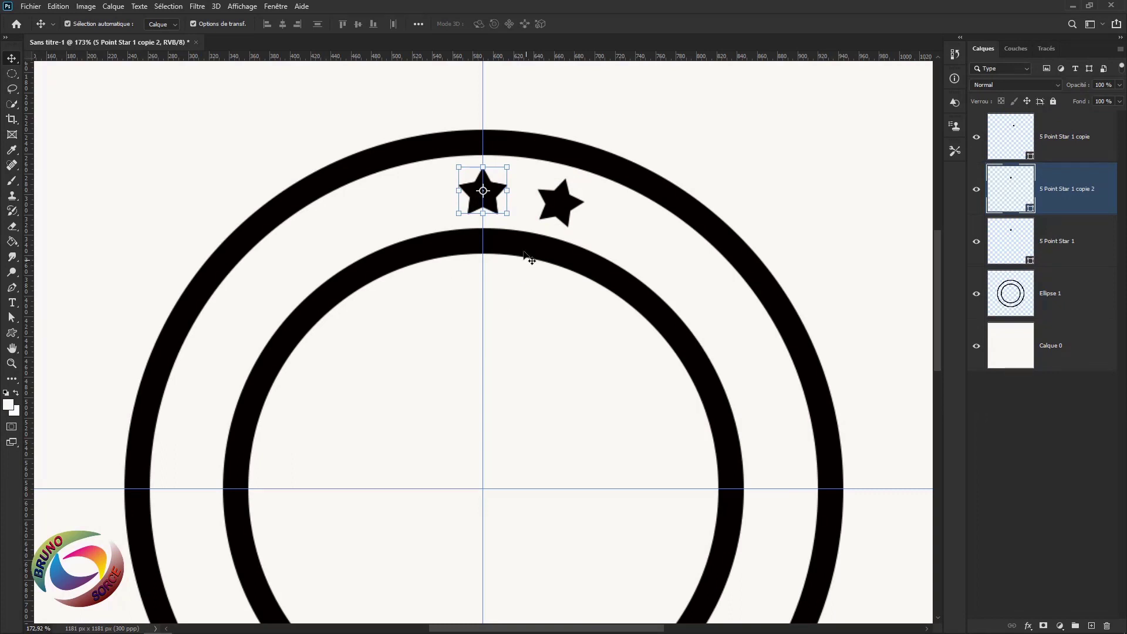
left_click_drag(483, 191, 483, 489)
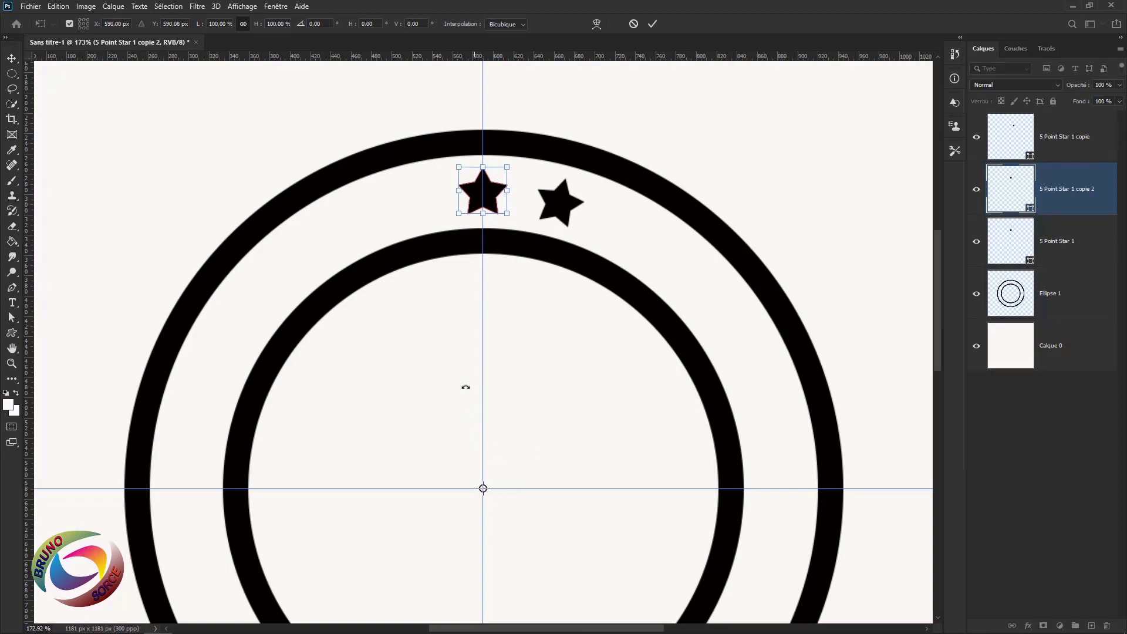
left_click(304, 24)
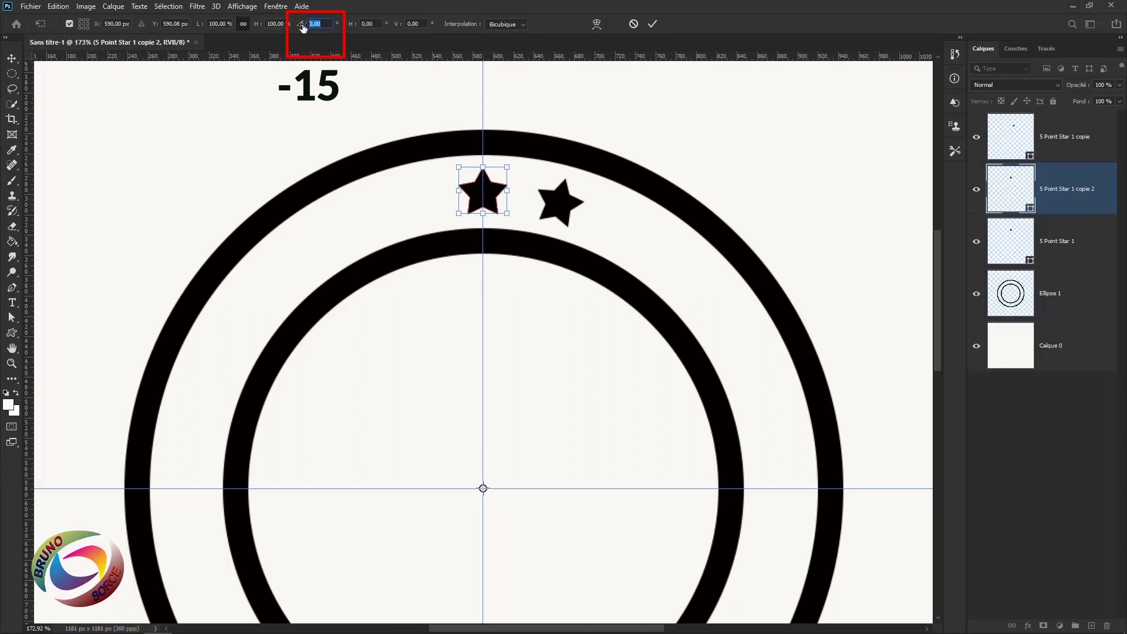
type("-15")
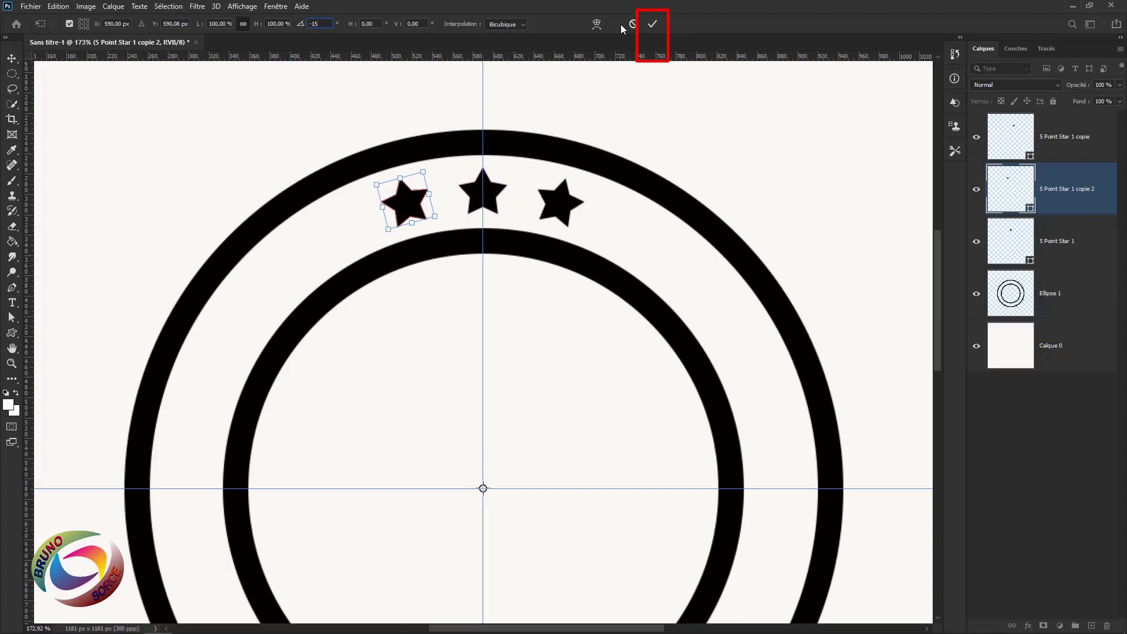
left_click(654, 26)
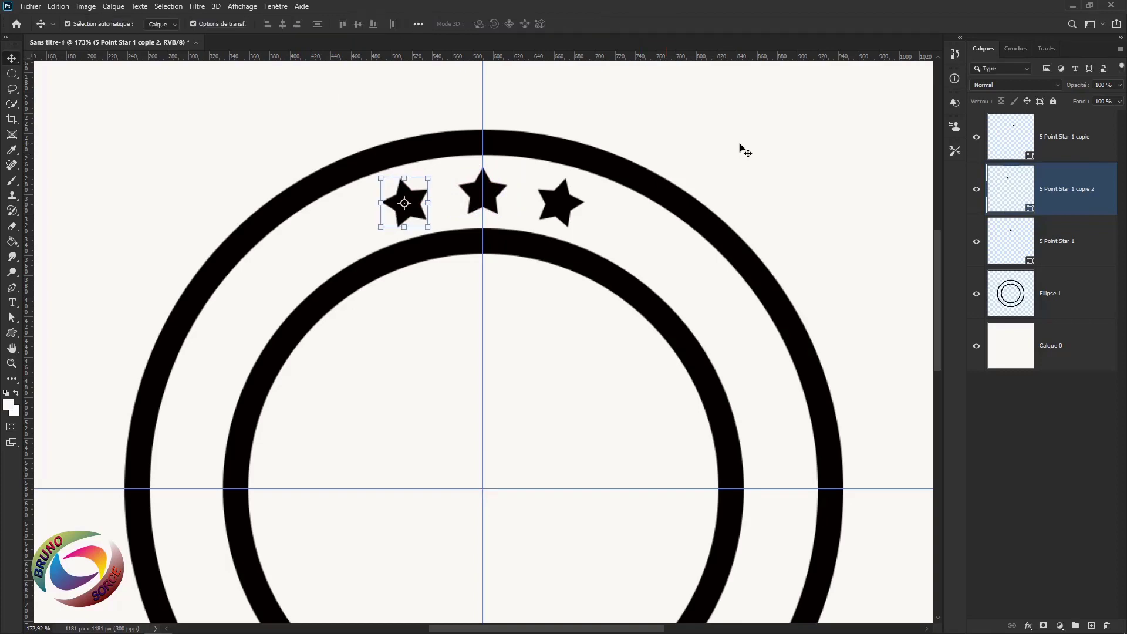
left_click(750, 160)
scroll(750, 159, "down", 2)
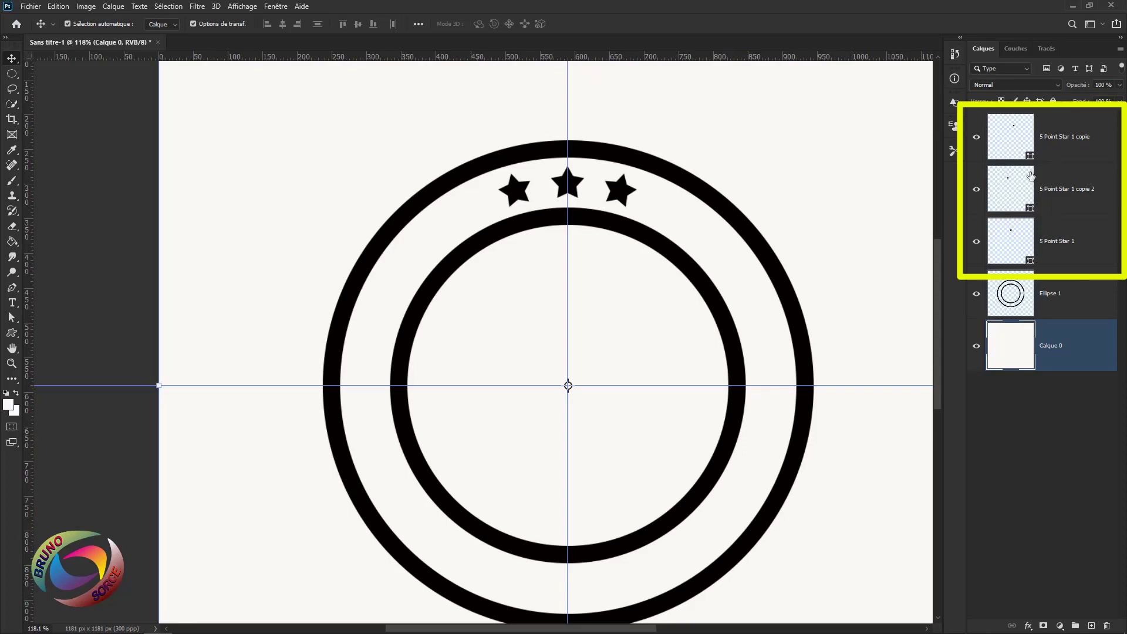
Rasterize the three star layers and merge them into a single layer.
right_click(1057, 136)
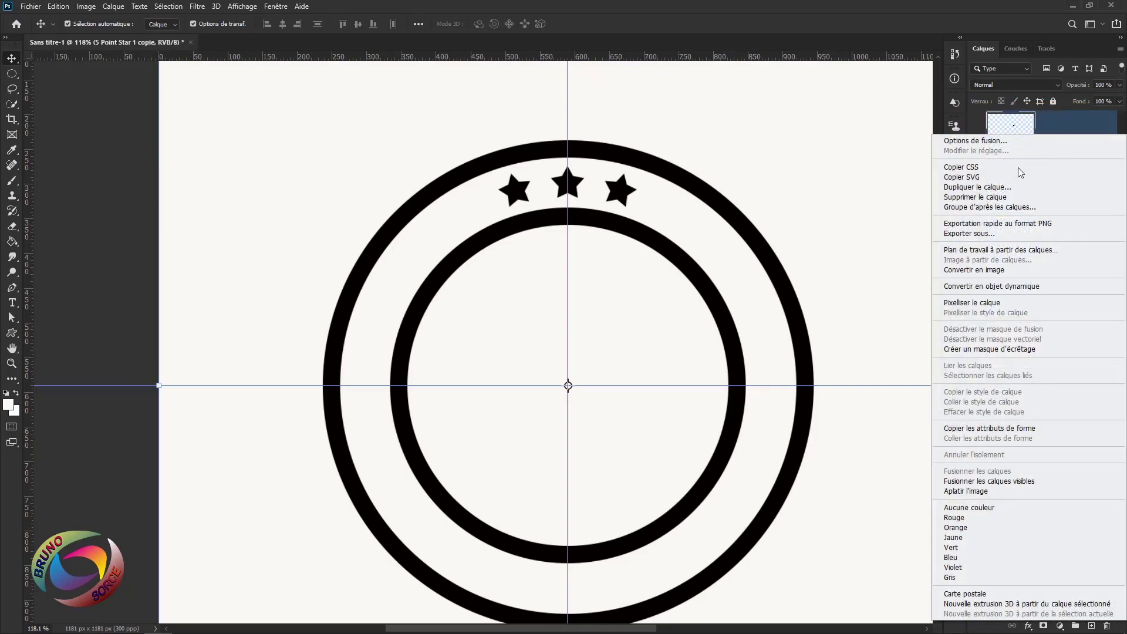
left_click(972, 302)
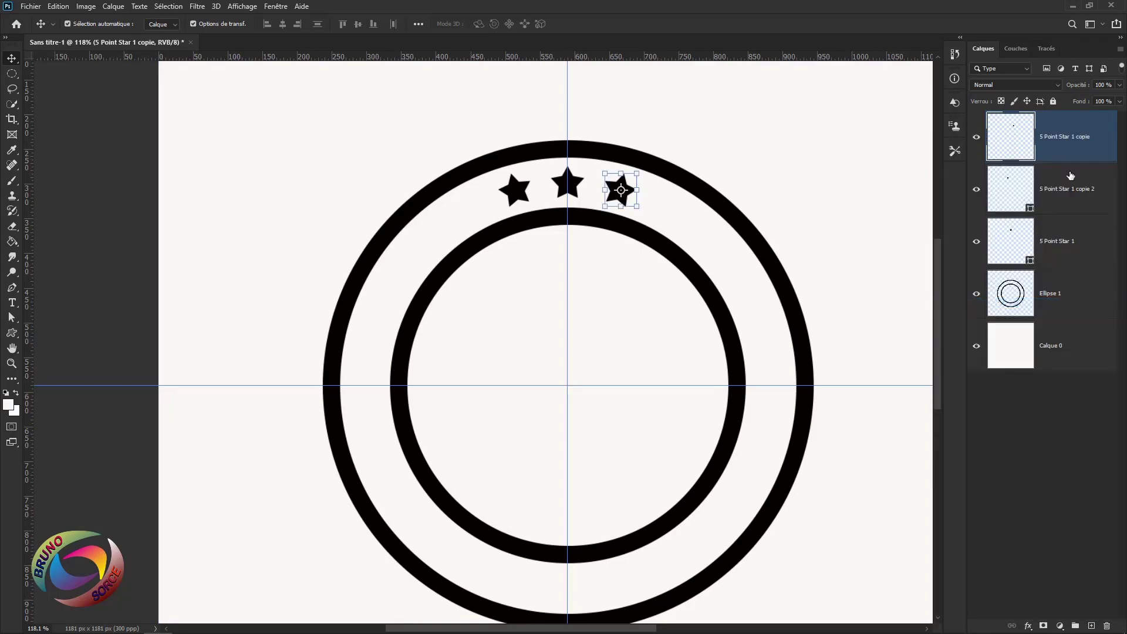
right_click(1068, 182)
left_click(930, 316)
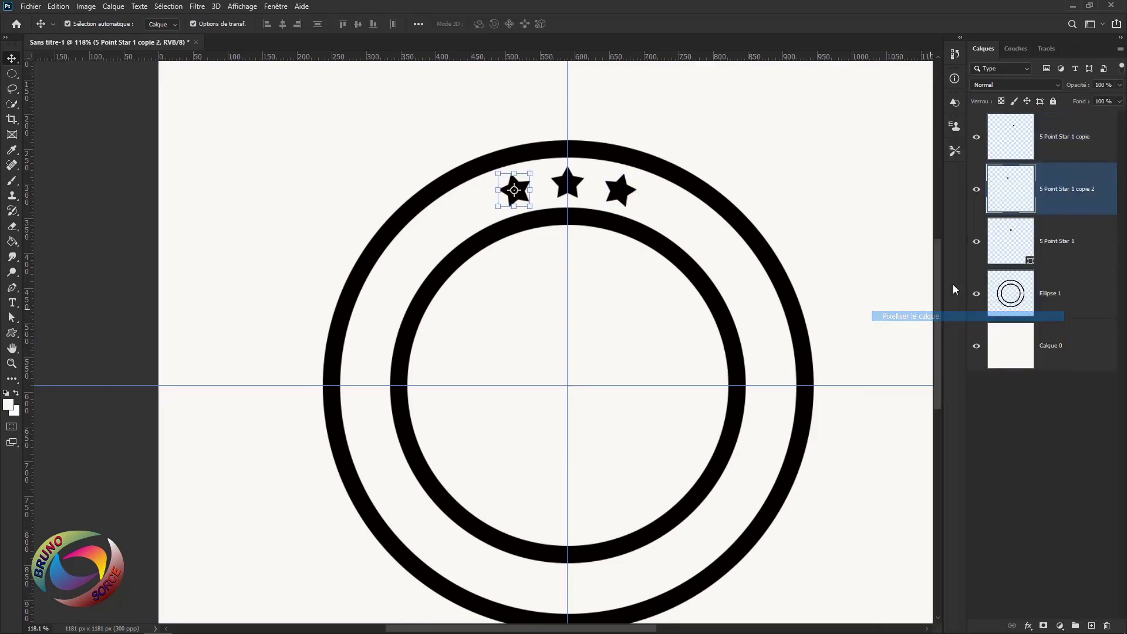
right_click(1054, 244)
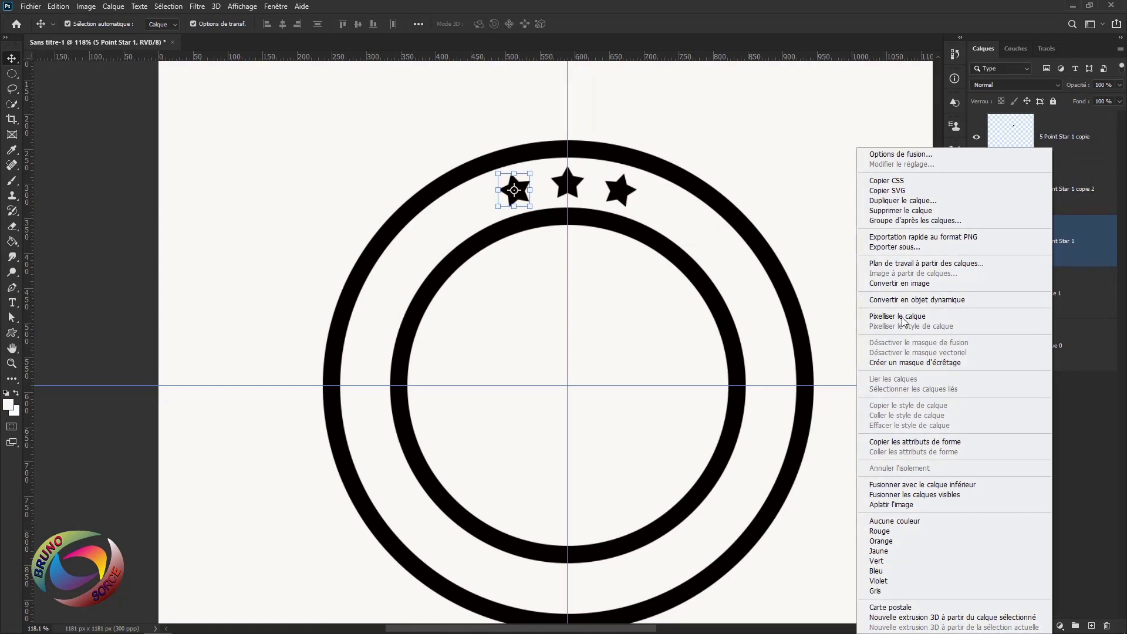
left_click(903, 317)
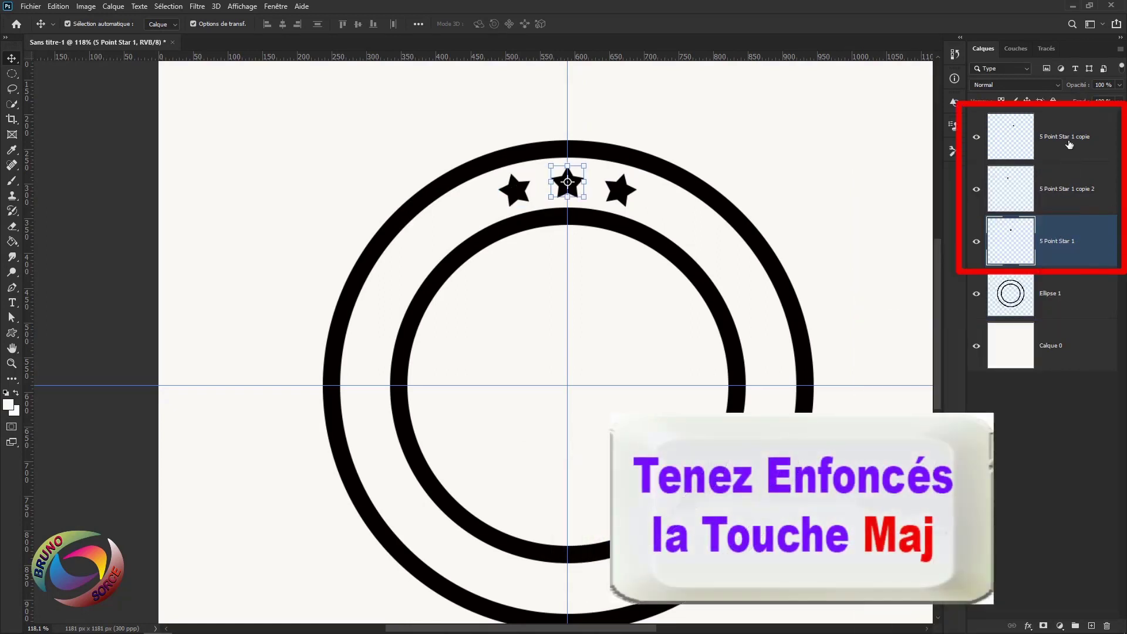
left_click(1070, 144, "shift")
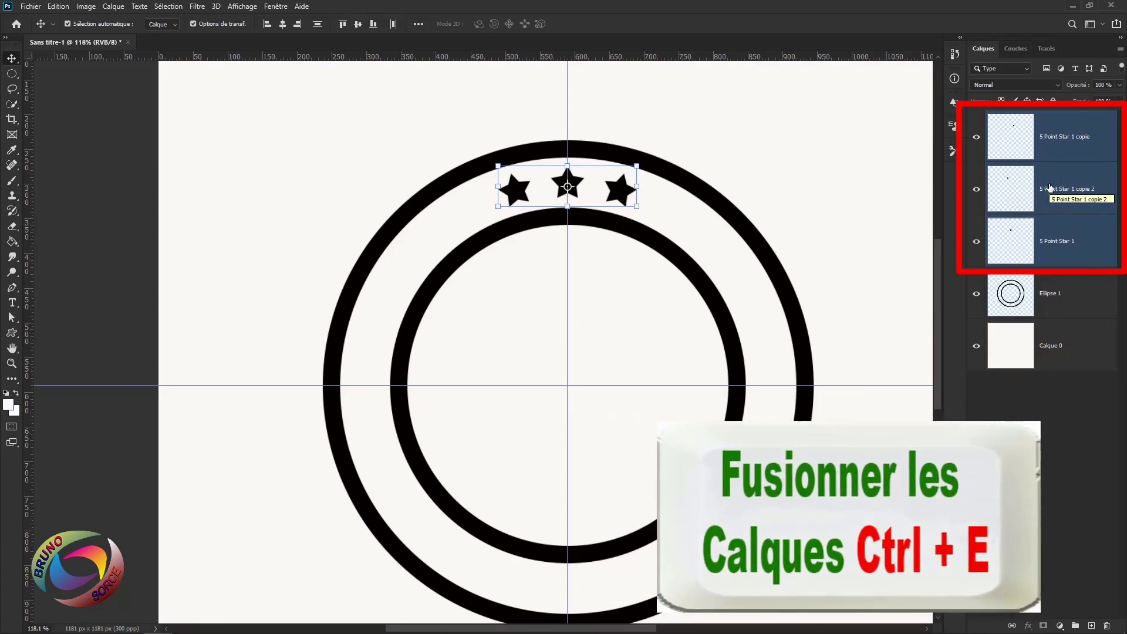
key("ctrl+e")
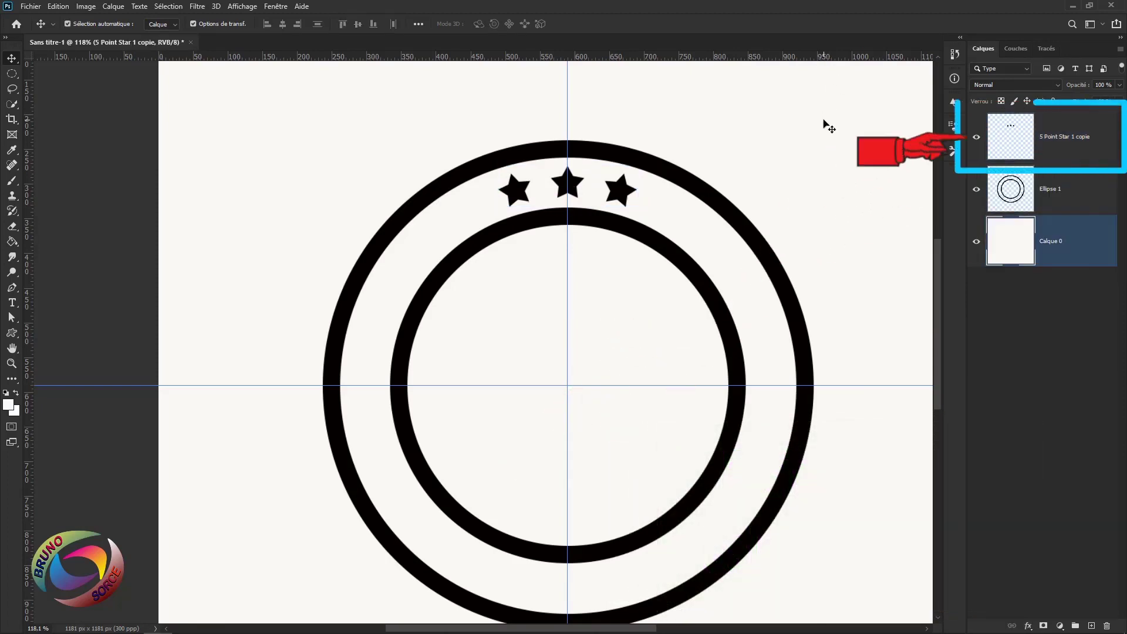
Hide the merged star layer and add a new empty layer above it.
left_click(977, 139)
left_click(1069, 145)
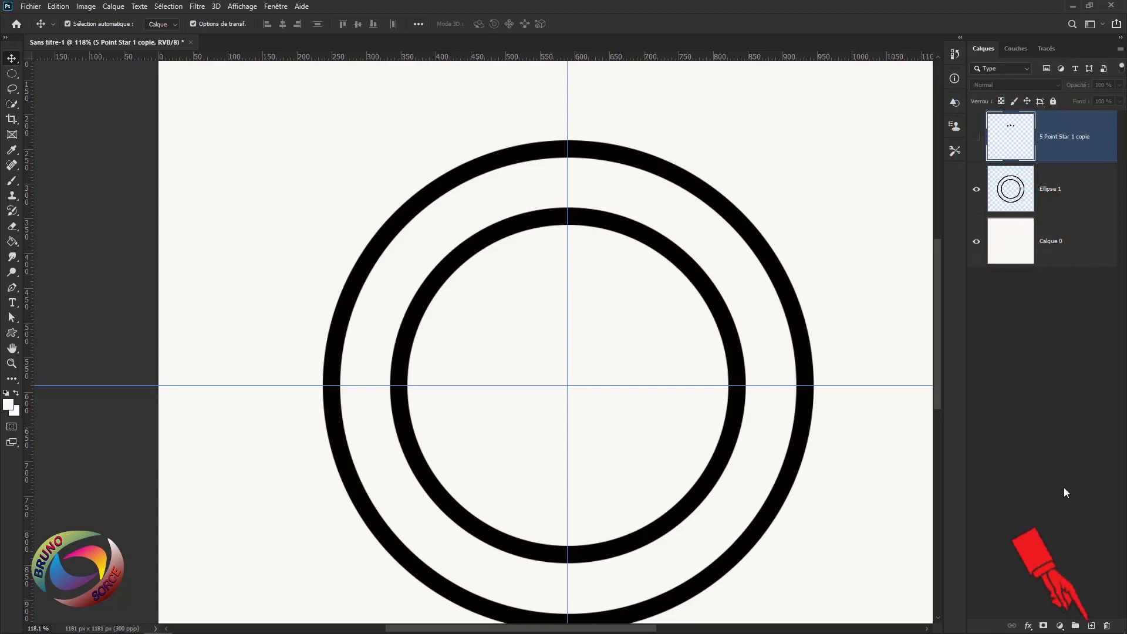
left_click(1091, 626)
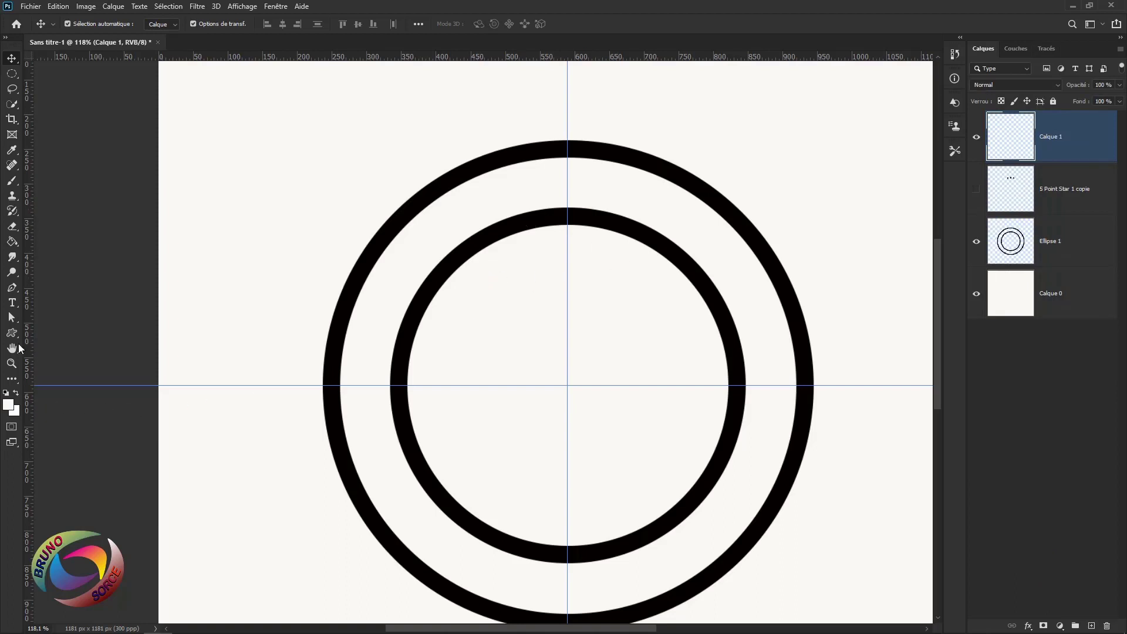
Set the Custom Shape tool to the solid circle from the Custom Shapes set.
left_click(14, 333)
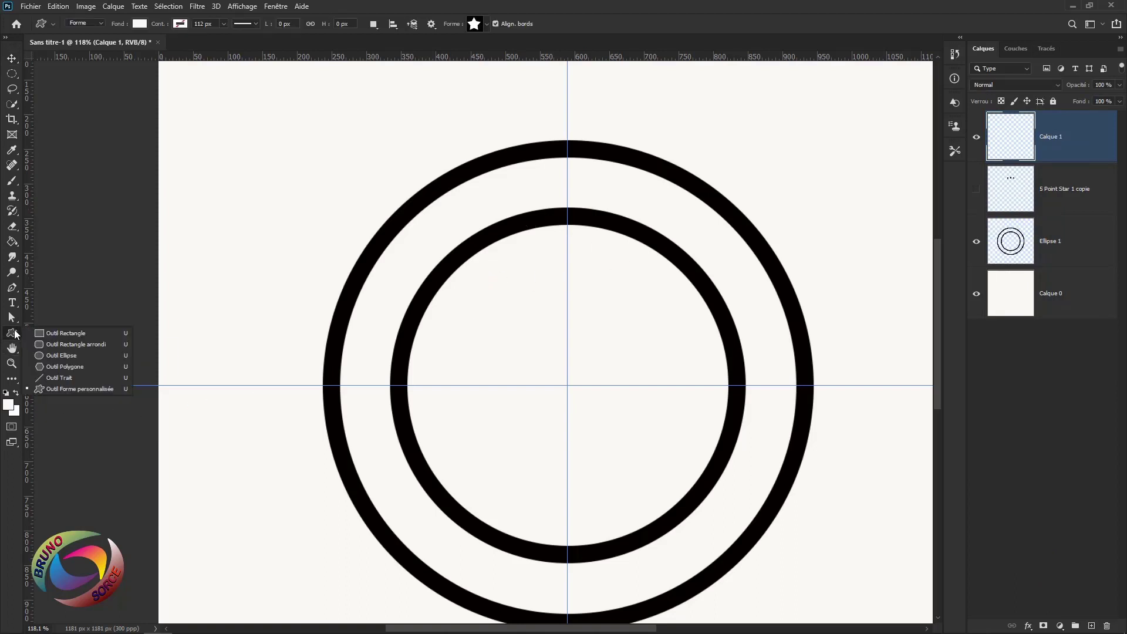
left_click(70, 390)
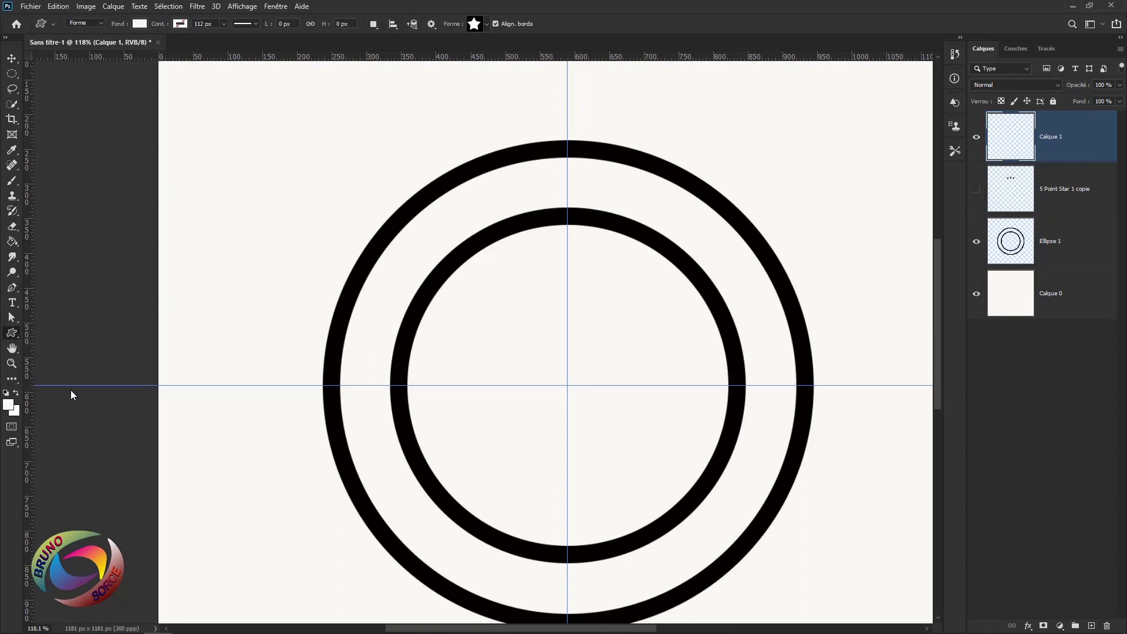
left_click(487, 24)
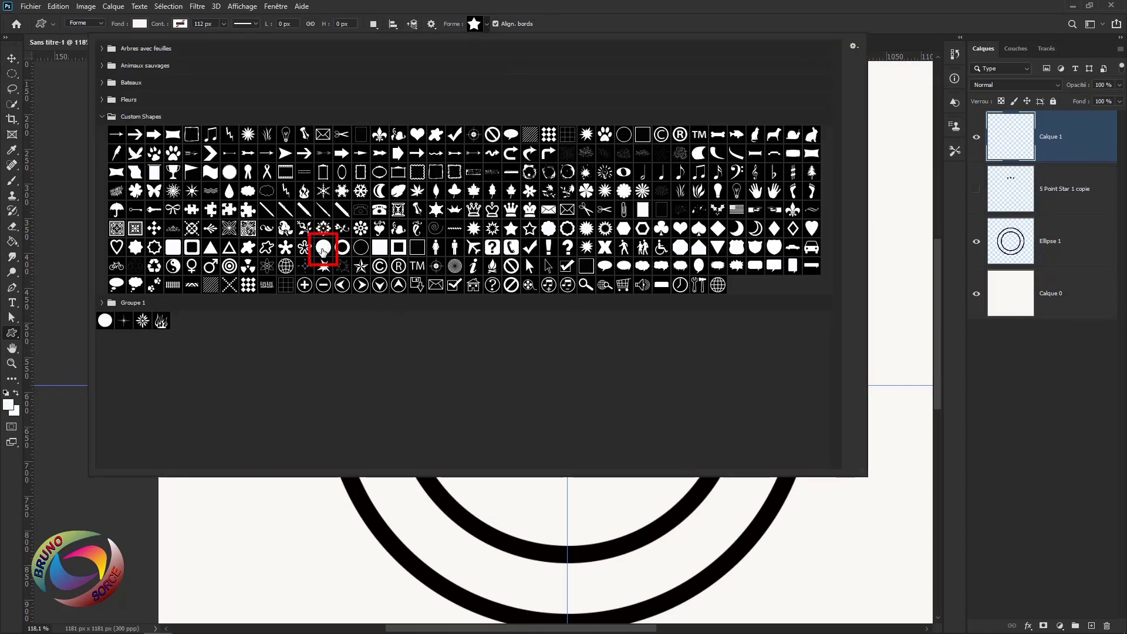
left_click(323, 251)
left_click(647, 16)
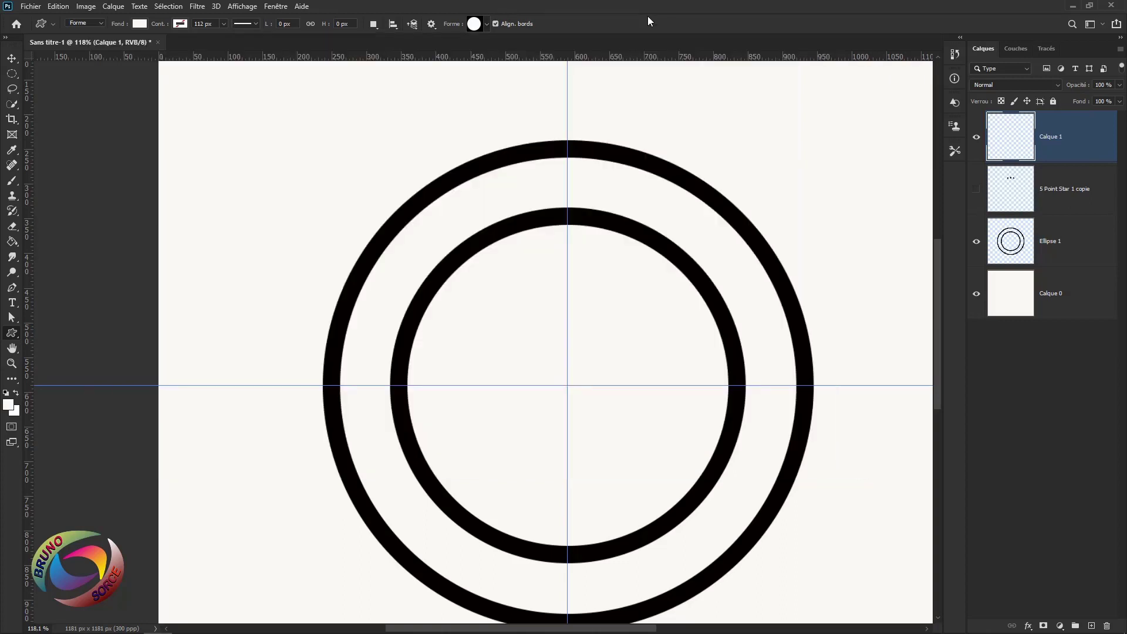
Draw a circle about 52 px wide in the upper band beside the vertical guide and fill it with black.
scroll(574, 201, "up", 1)
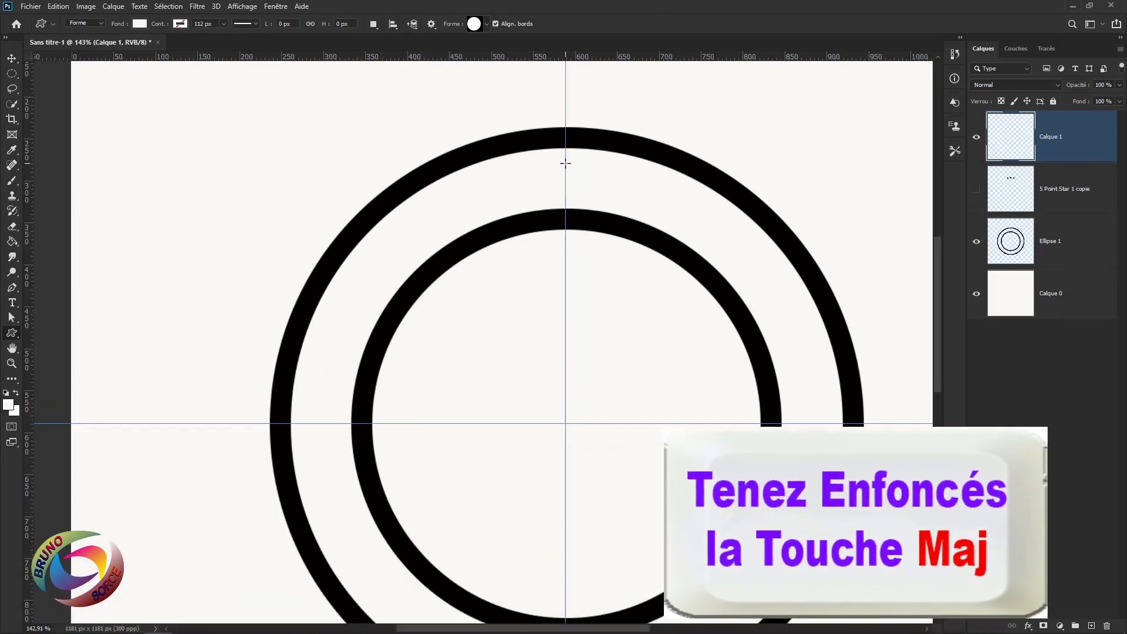
left_click_drag(566, 166, 608, 251)
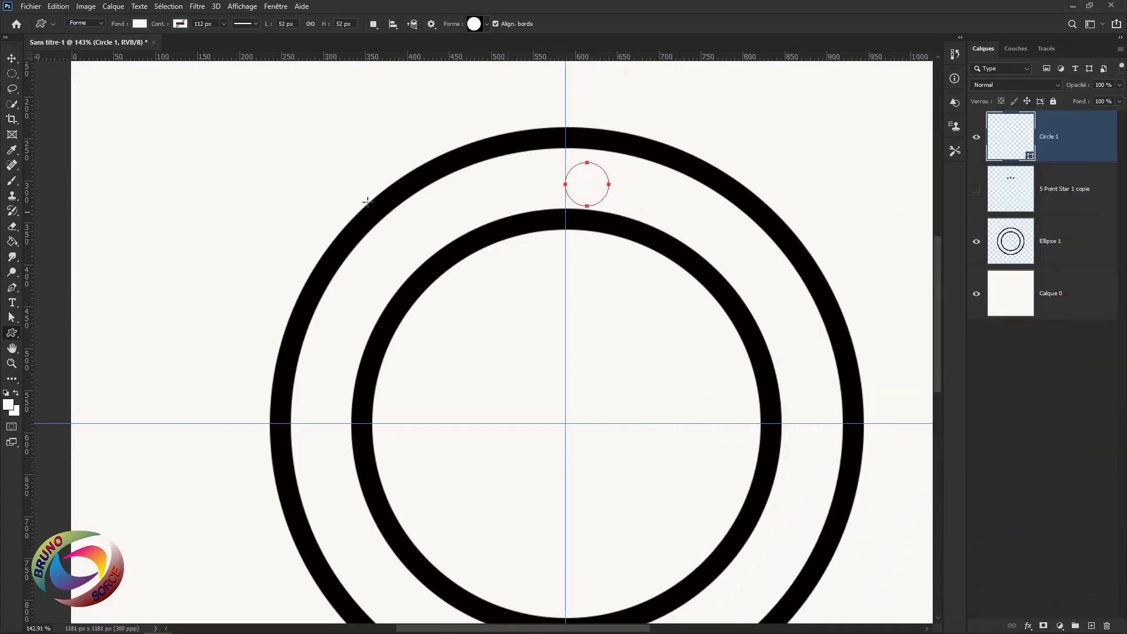
left_click(140, 23)
left_click(68, 86)
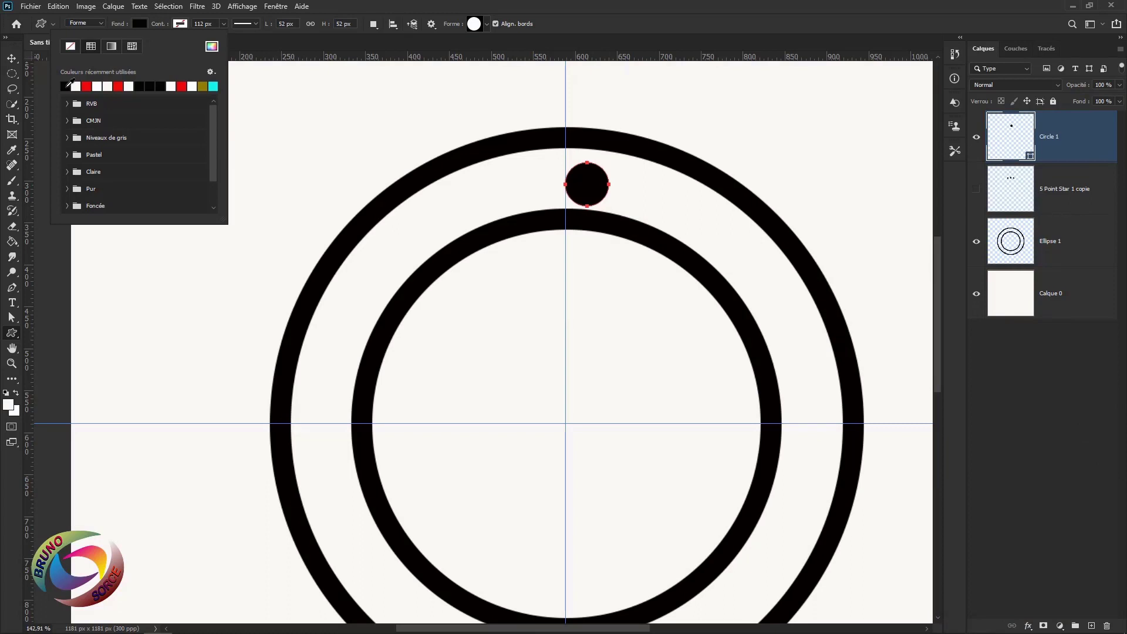
left_click(641, 22)
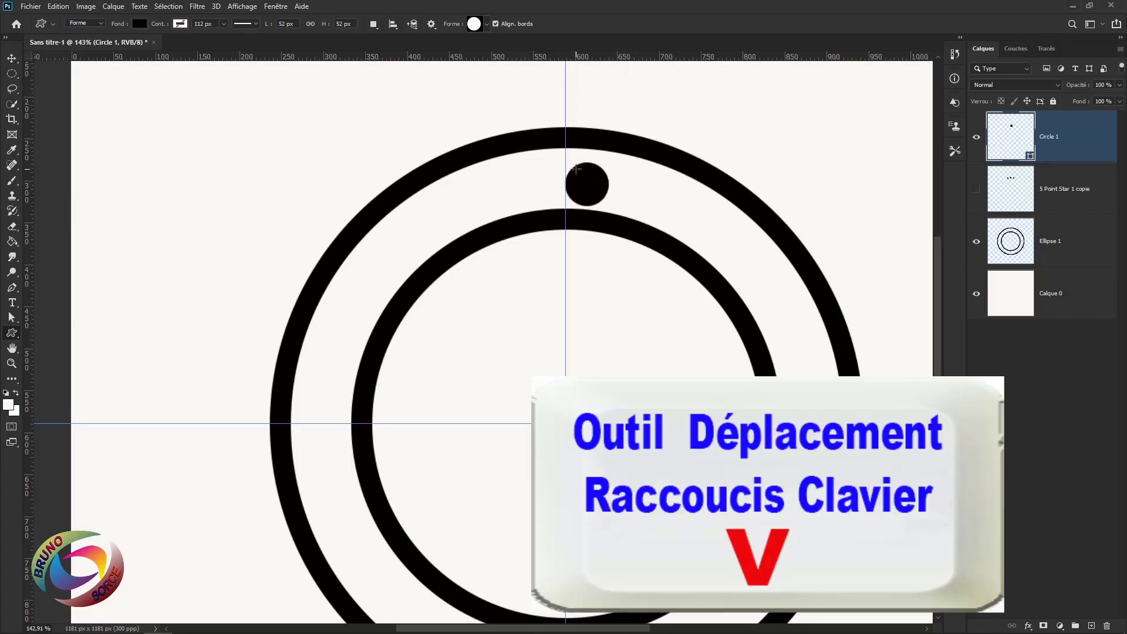
Scale the black circle to about 76% and centre it on the vertical guide between the two rings.
key("v")
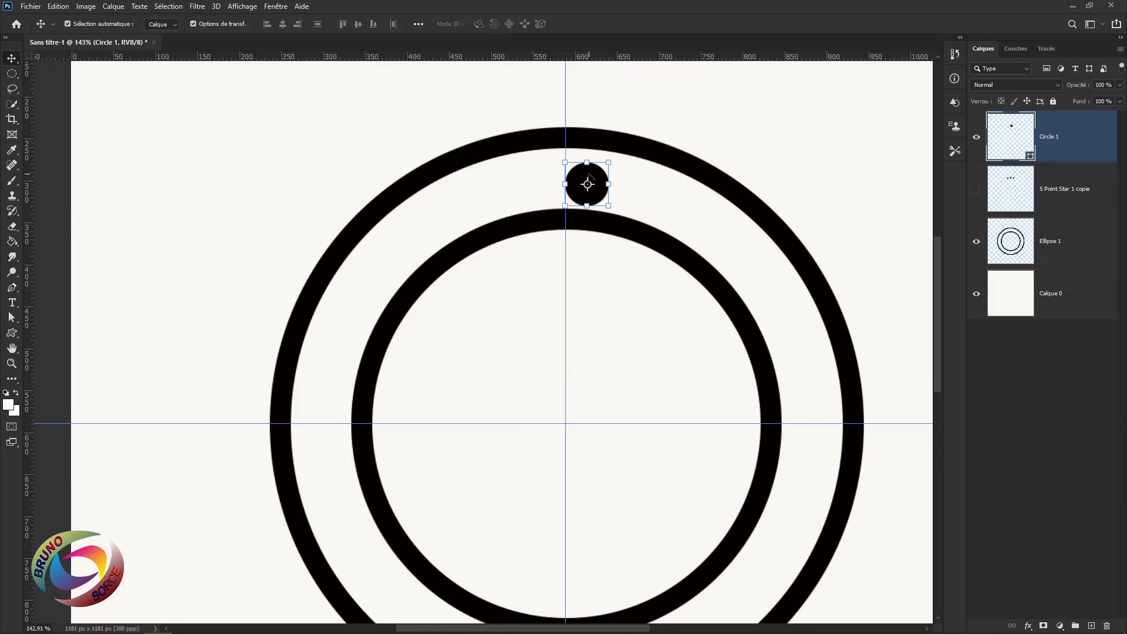
mouse_move(591, 177)
left_mouse_down()
mouse_move(569, 173)
mouse_move(587, 159)
mouse_move(577, 168)
left_mouse_up()
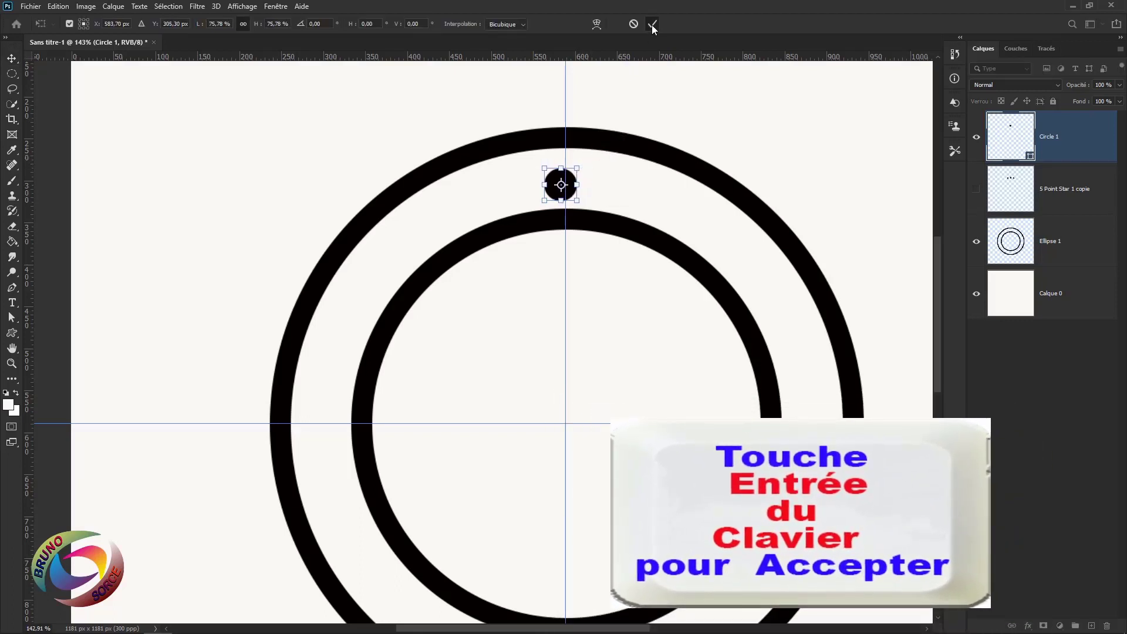
left_click(652, 23)
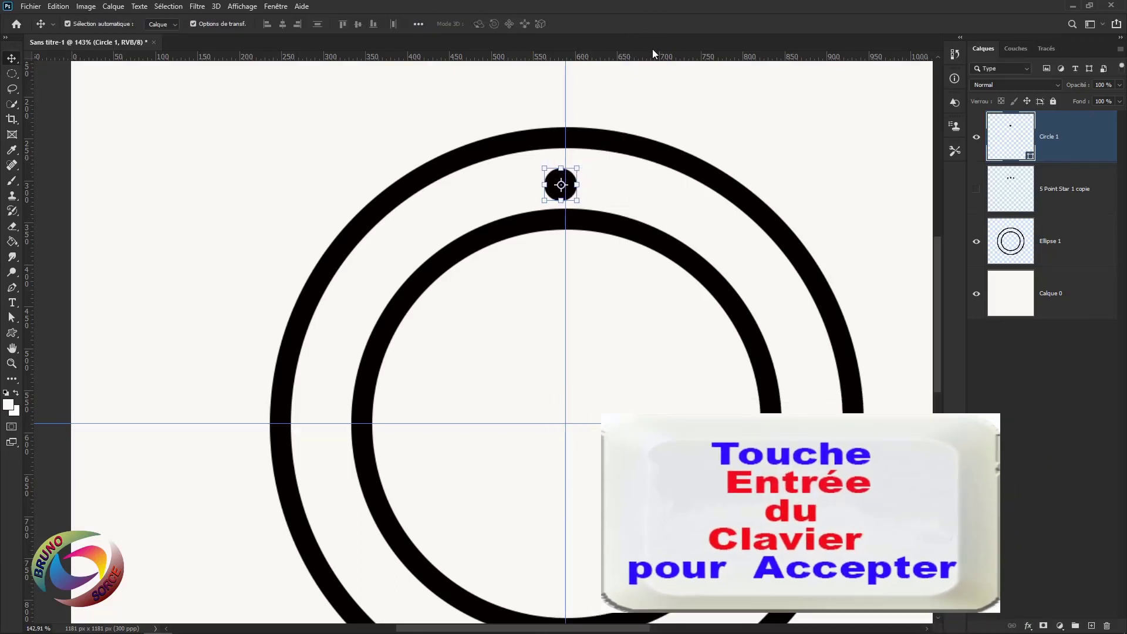
key("Right")
key("Right")
key("Right")
key("Right")
key("Right")
key("Right")
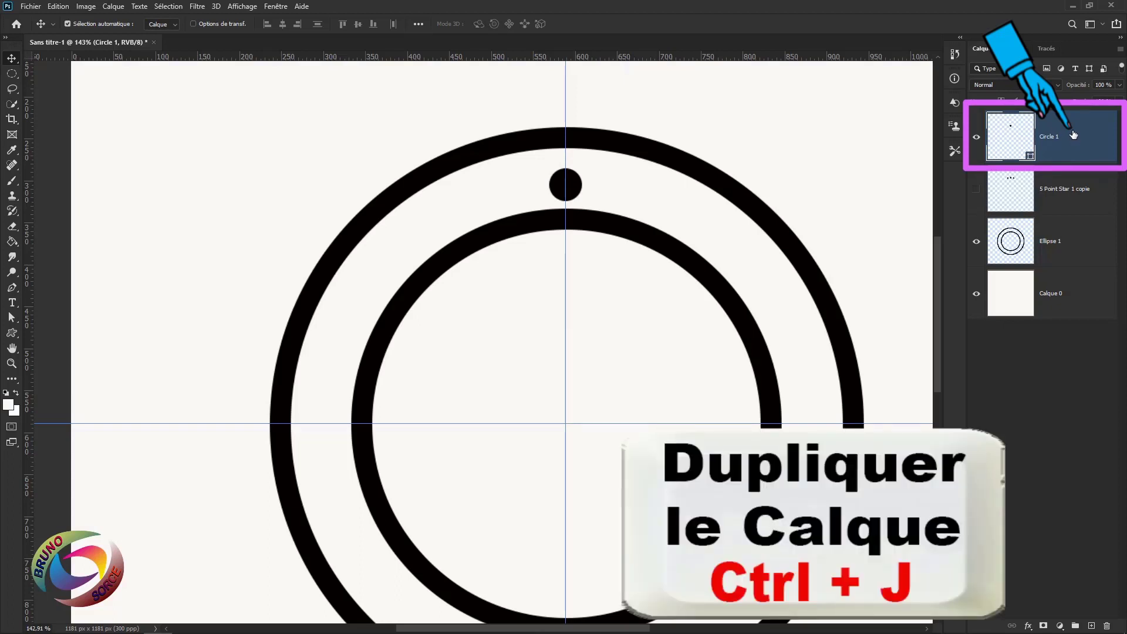
Duplicate the Circle 1 layer and rotate the copy 15° around the central guide intersection.
key("ctrl+j")
left_click(193, 24)
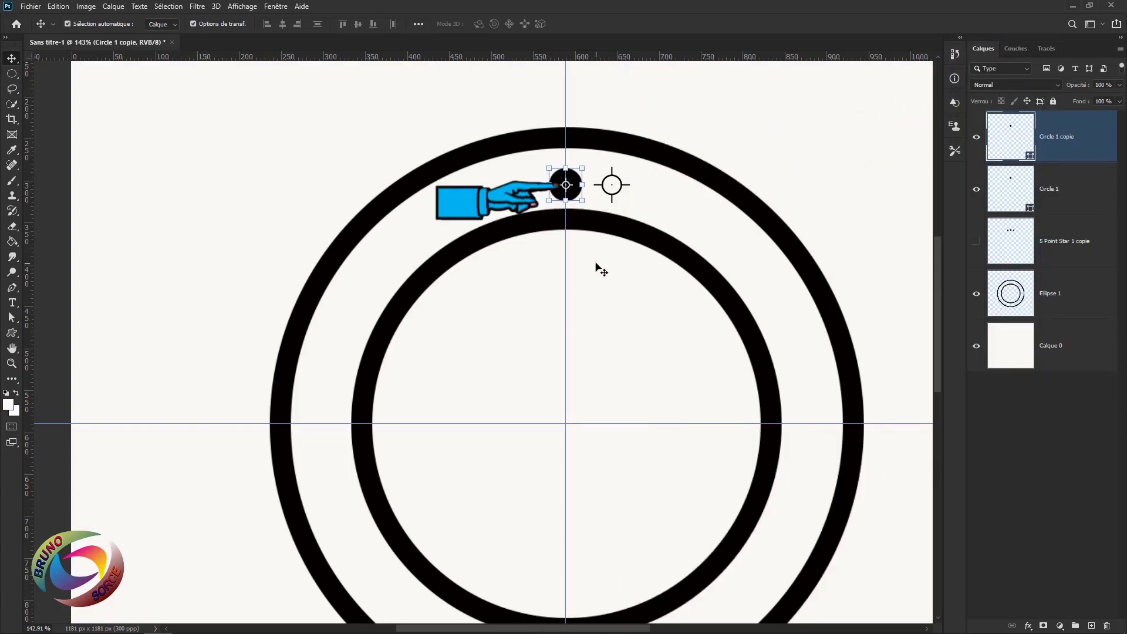
left_click_drag(567, 186, 566, 424)
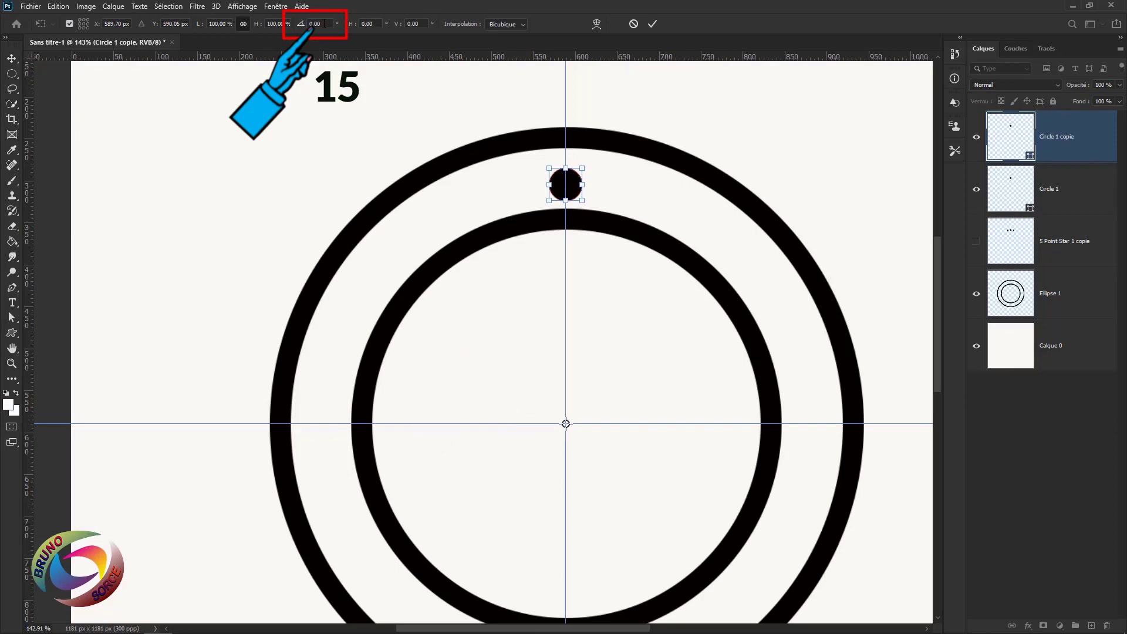
left_click(302, 25)
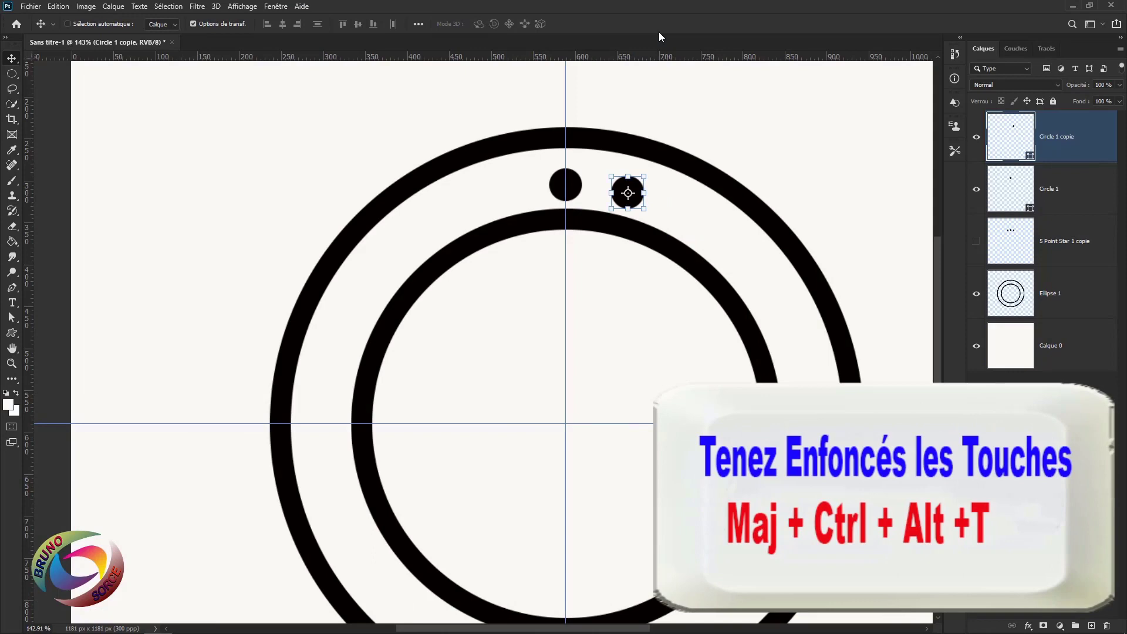
Repeat the duplicating 15° rotation until 24 evenly spaced black circles fill the whole band between the rings.
key("shift+ctrl+alt+t")
key("shift+ctrl+alt+t")
key("shift+ctrl+alt+t")
key("shift+ctrl+alt+t")
key("shift+ctrl+alt+t")
key("shift+ctrl+alt+t")
key("shift+ctrl+alt+t")
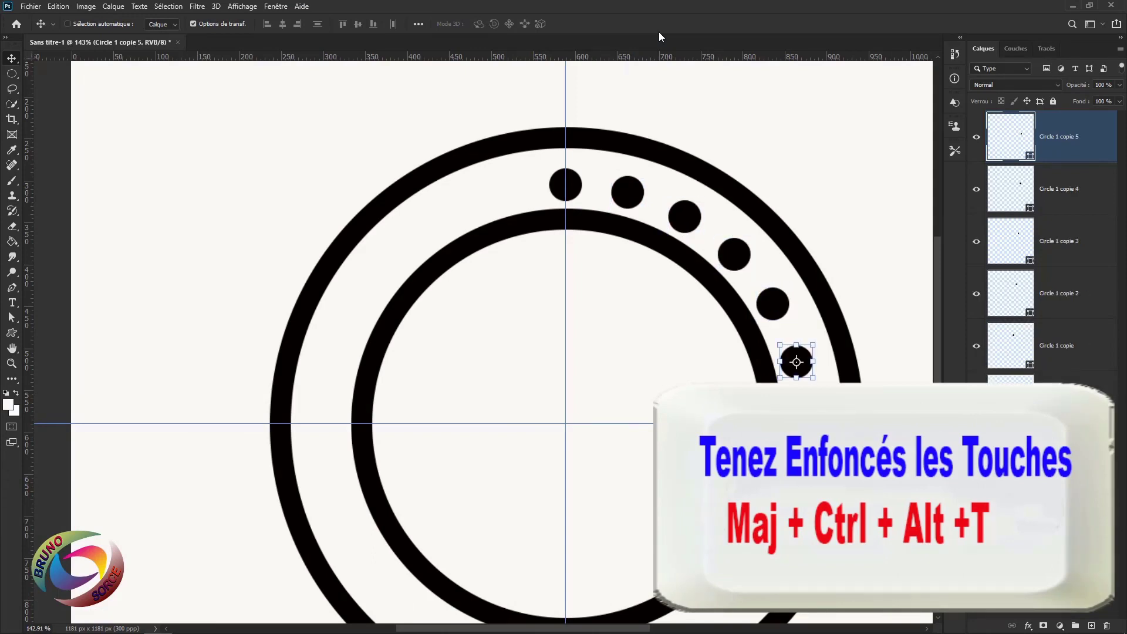
key("shift+ctrl+alt+t")
key("shift+ctrl+alt+t")
key("shift+ctrl+alt+t")
key("shift+ctrl+alt+t")
key("shift+ctrl+alt+t")
key("shift+ctrl+alt+t")
key("shift+ctrl+alt+t")
key("shift+ctrl+alt+t")
key("shift+ctrl+alt+t")
key("shift+ctrl+alt+t")
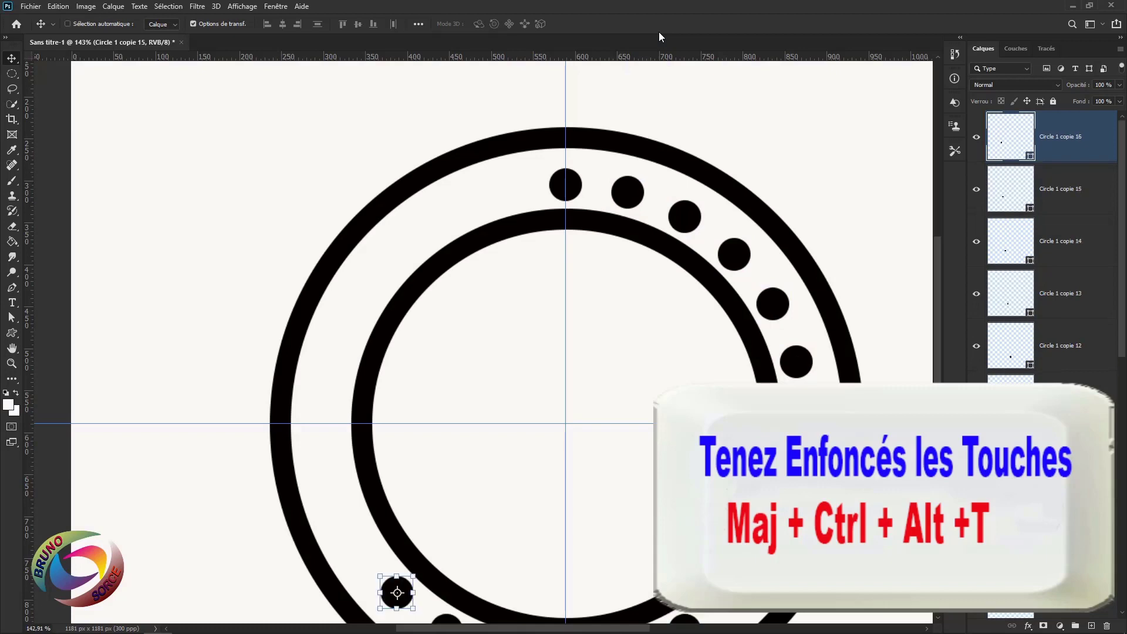
key("shift+ctrl+alt+t")
key("shift+ctrl+alt+t")
key("shift+ctrl+alt+t")
key("shift+ctrl+alt+t")
key("shift+ctrl+alt+t")
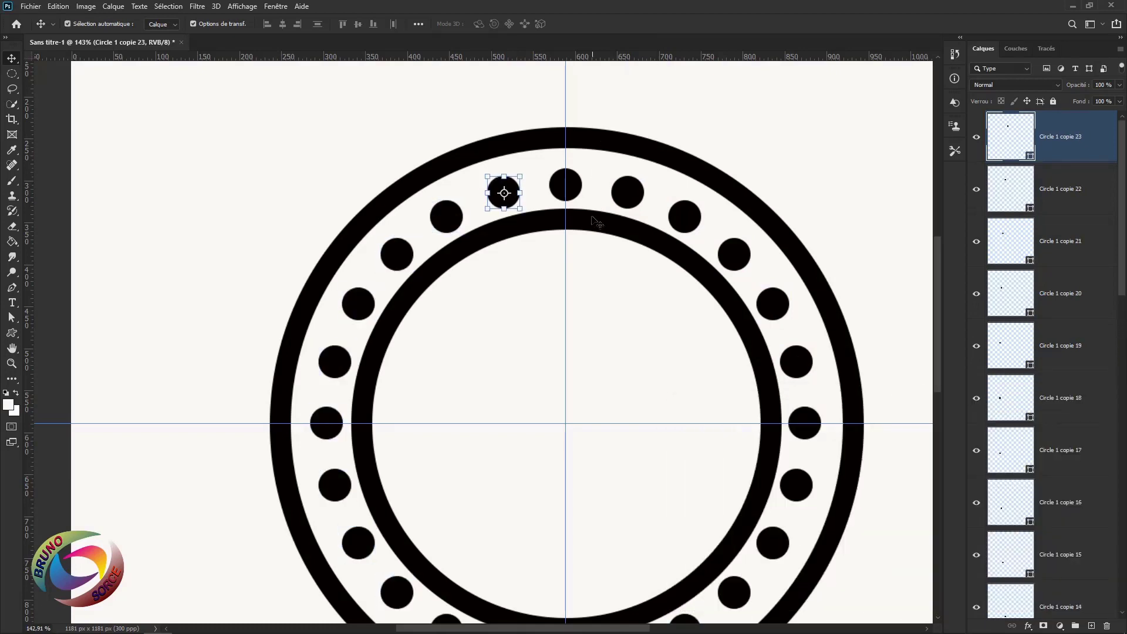
scroll(590, 234, "down", 5)
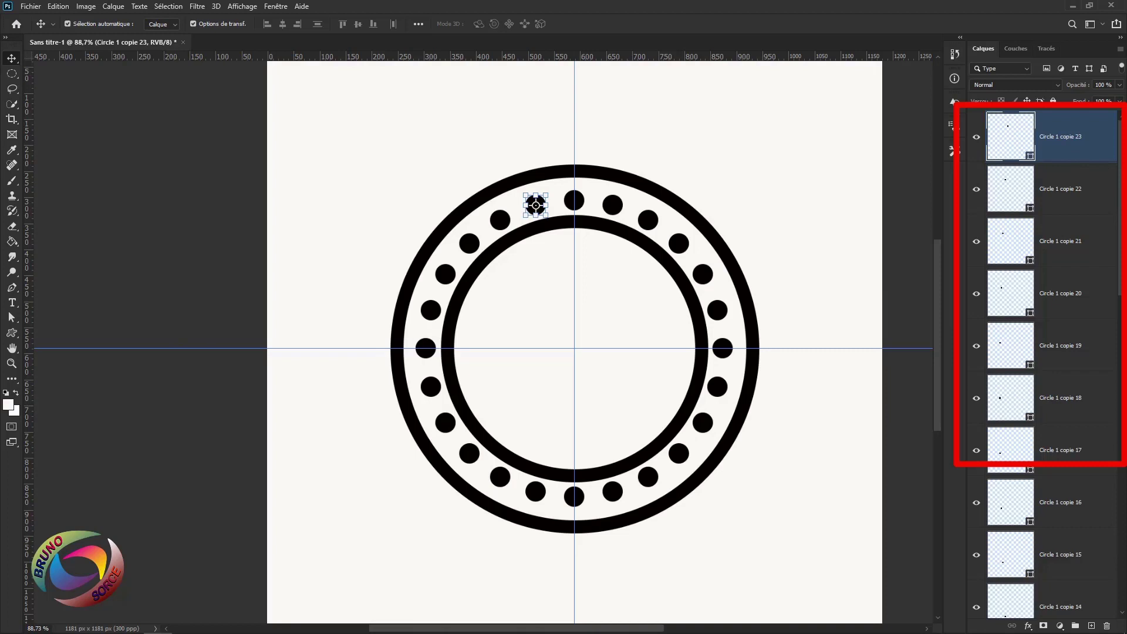
Rasterize all 24 circle layers, from Circle 1 to Circle 1 copie 23, and merge them into one layer.
scroll(1051, 352, "down", 10)
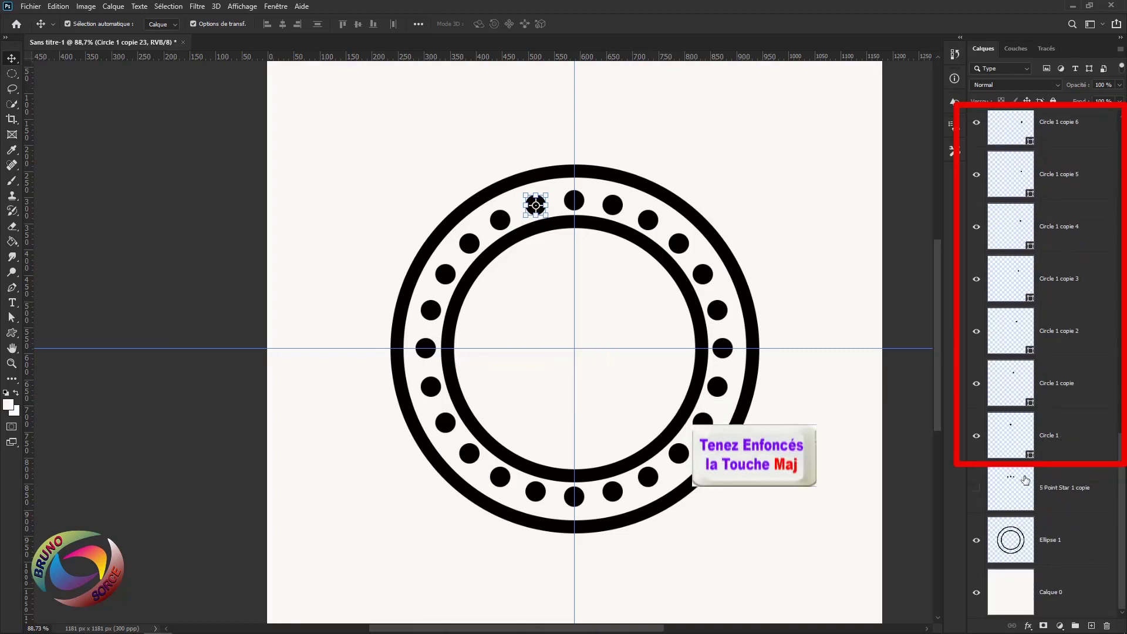
left_click(1055, 442, "shift")
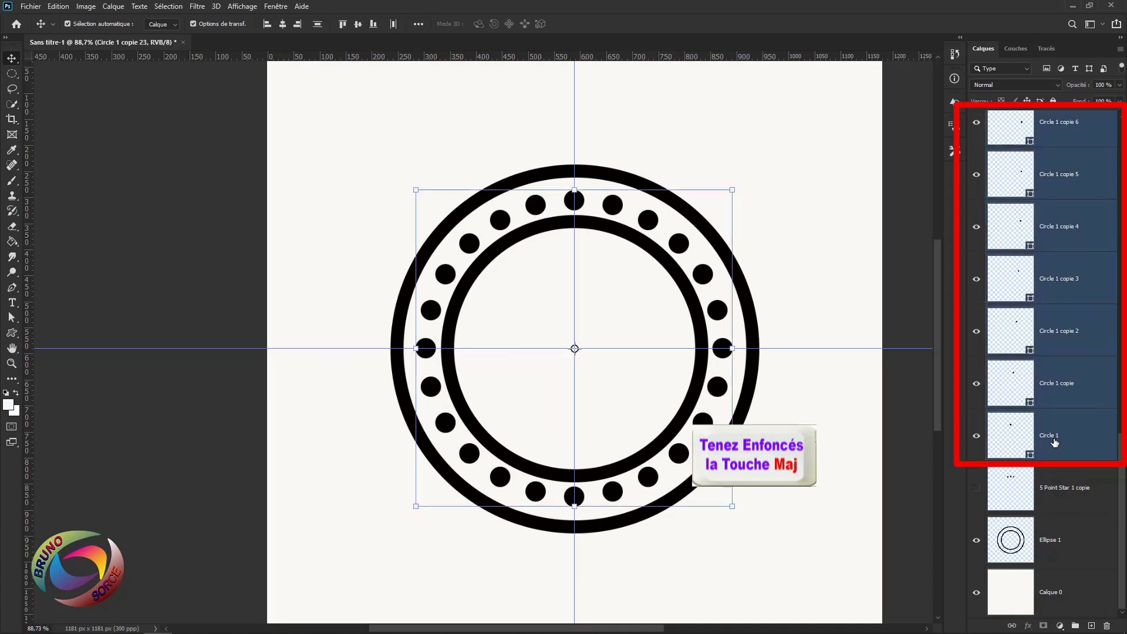
right_click(1044, 220)
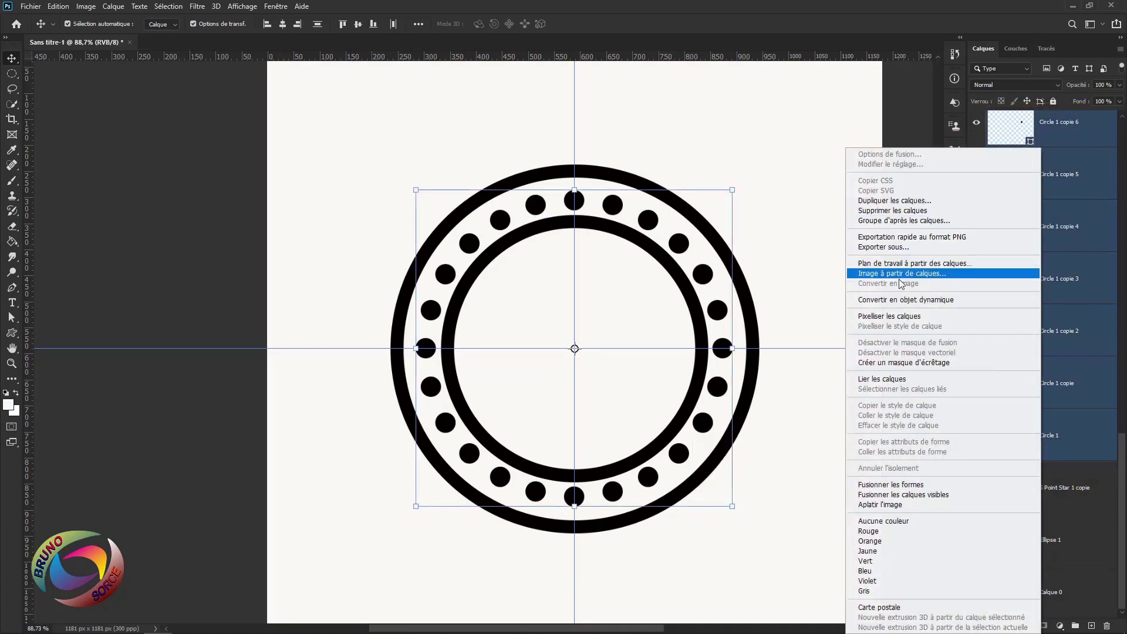
left_click(887, 317)
right_click(1050, 292)
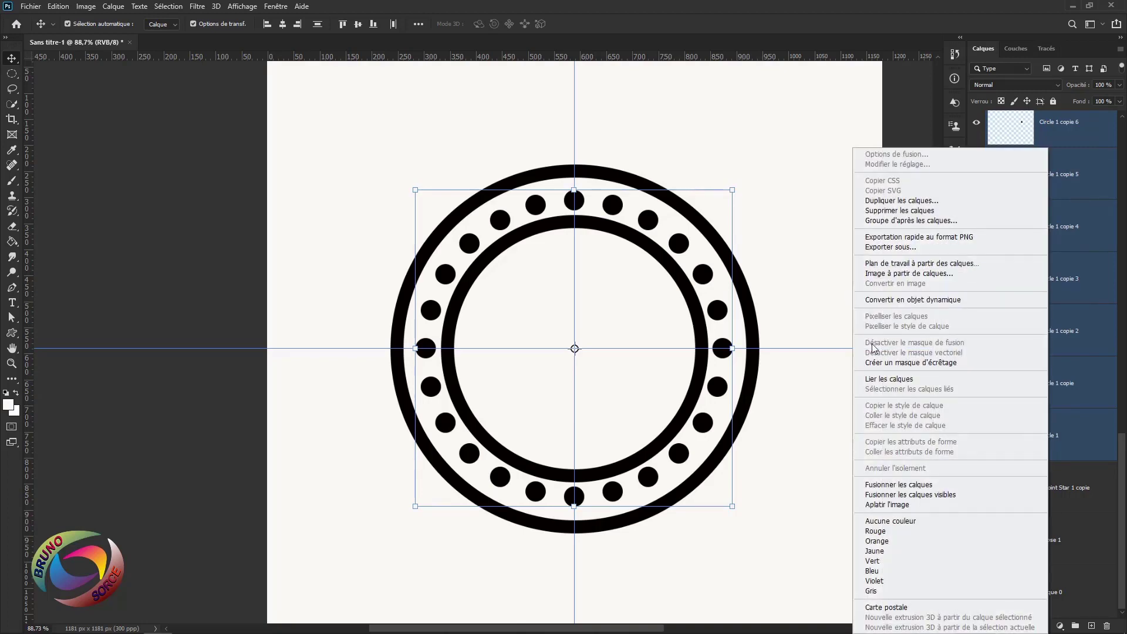
left_click(877, 488)
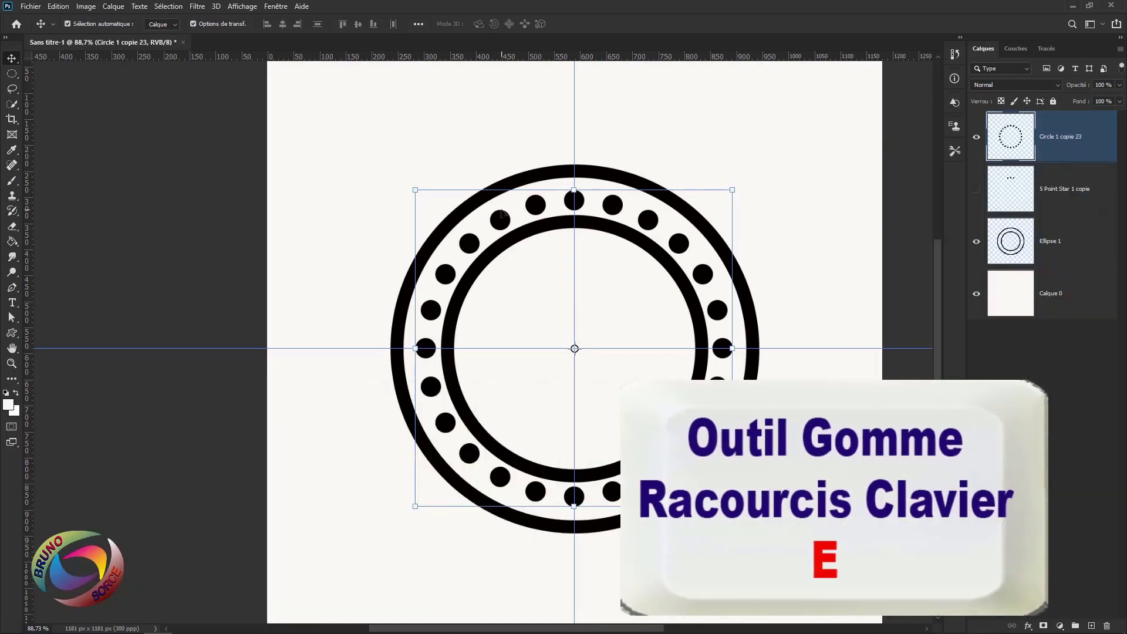
Erase the three uppermost dots from the merged dot layer and show the 5 Point Star 1 copie layer in the gap.
key("e")
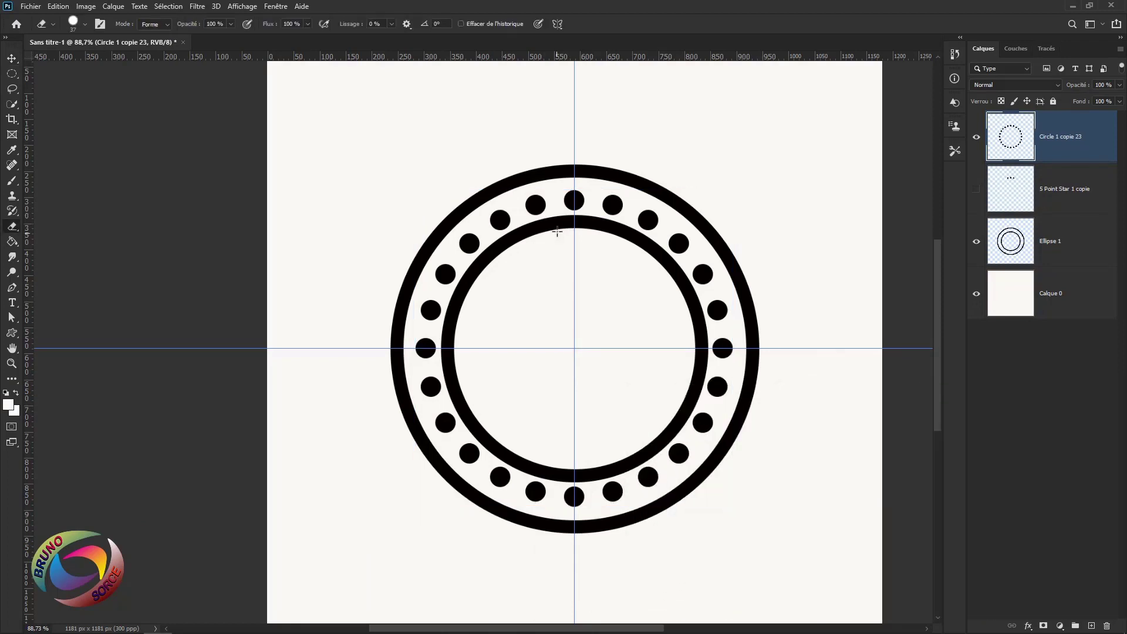
mouse_move(574, 202)
left_mouse_down()
mouse_move(530, 202)
mouse_move(534, 213)
mouse_move(561, 215)
mouse_move(618, 201)
mouse_move(601, 201)
mouse_move(603, 230)
left_mouse_up()
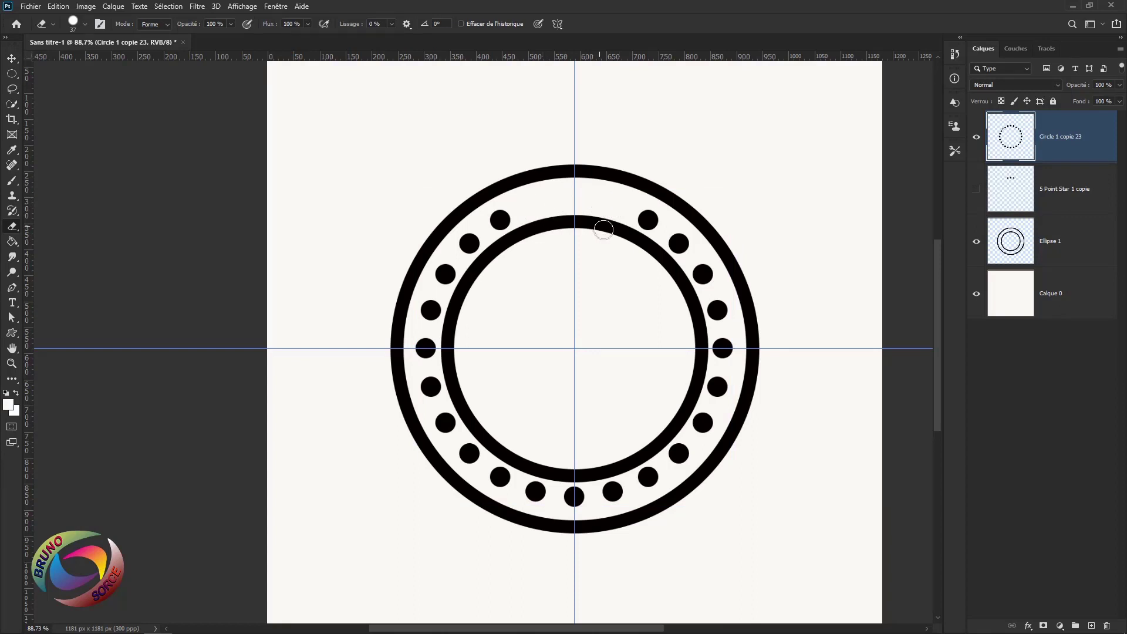
left_click(976, 191)
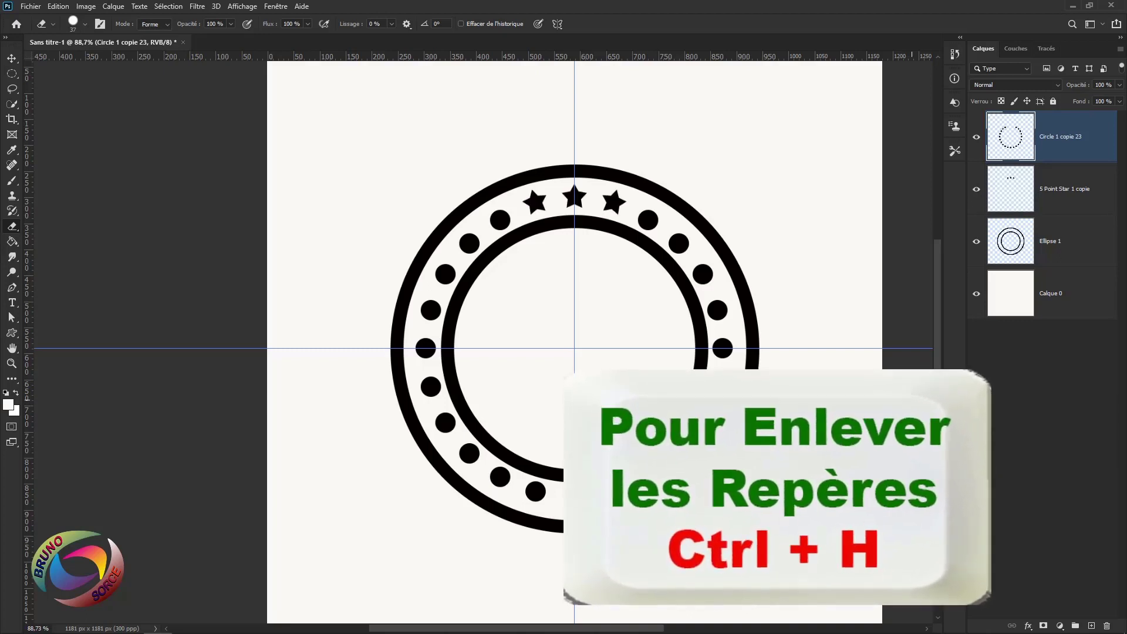
Hide the guides and merge the dot, star and Ellipse 1 ring layers into a single badge layer.
key("ctrl+h")
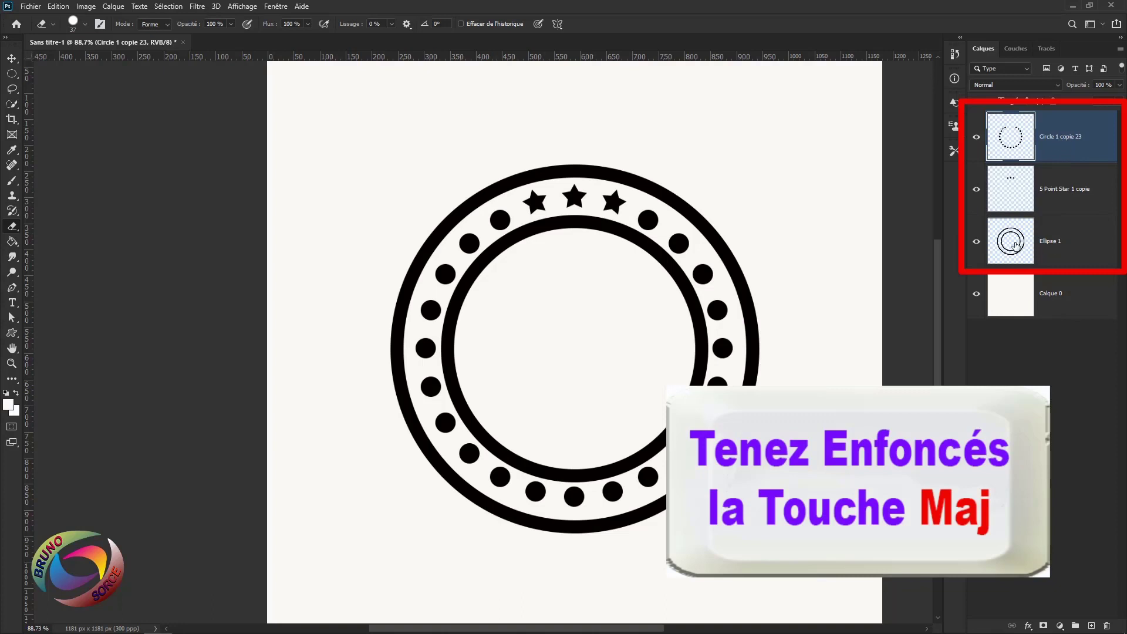
left_click(1079, 251, "shift")
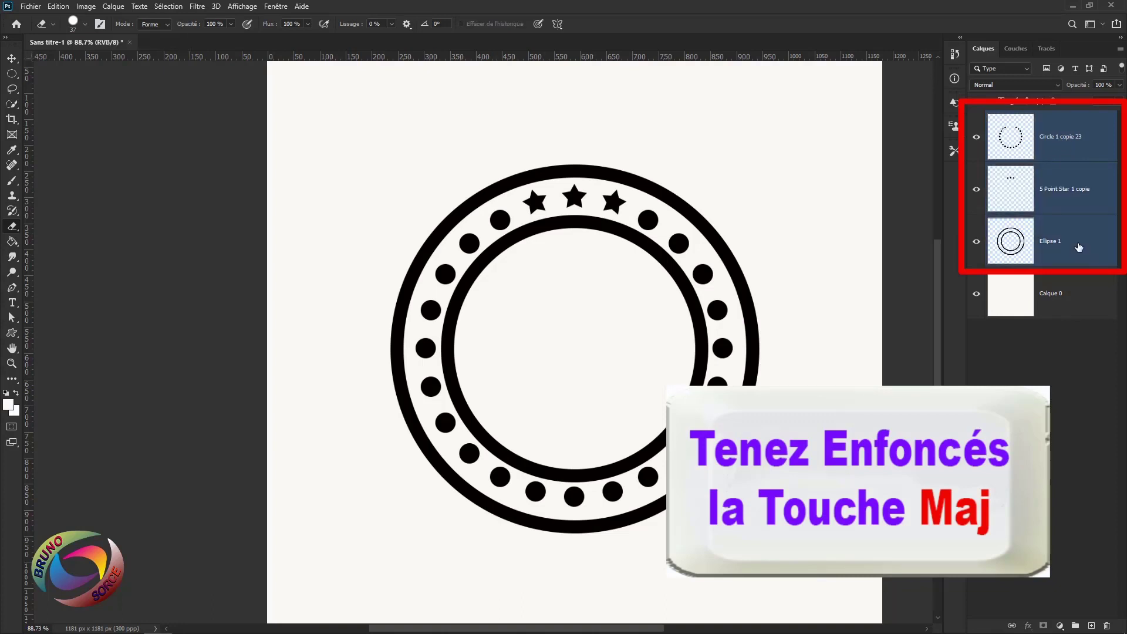
right_click(1064, 200)
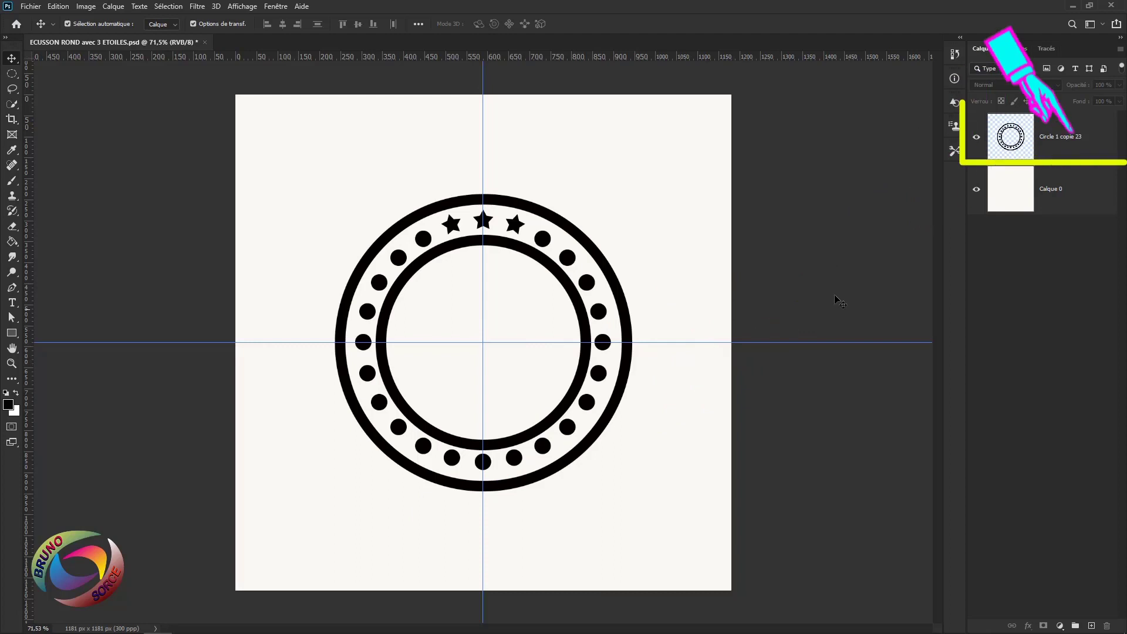
Add an empty layer above the badge and set the Rectangle tool to Shape mode, black fill, no stroke and drawing from the centre.
left_click(1066, 145)
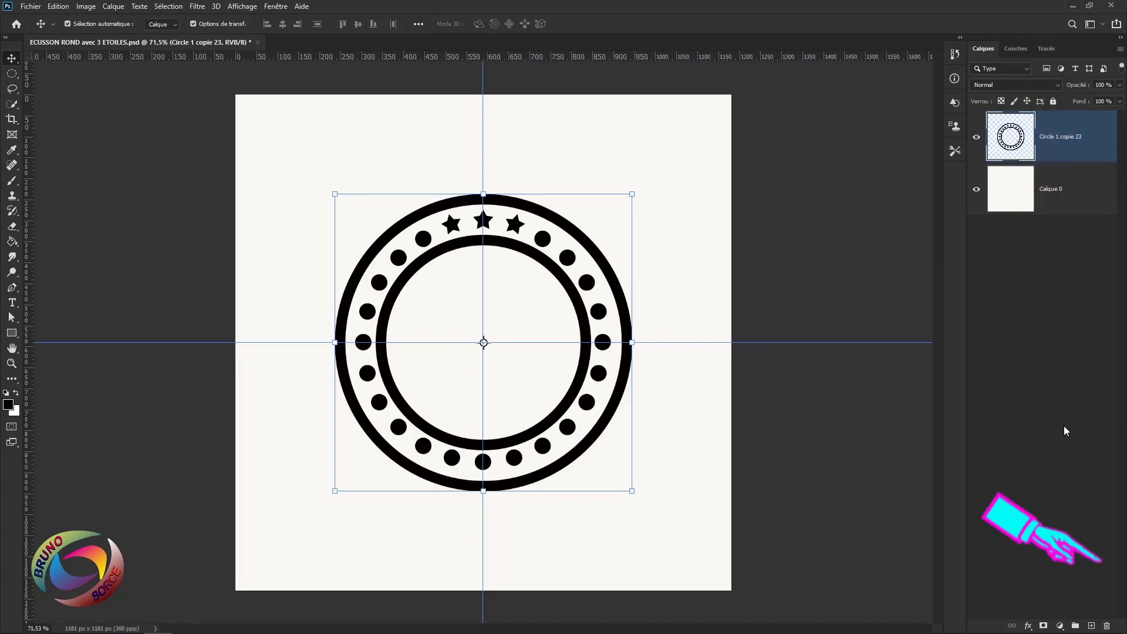
left_click(1092, 626)
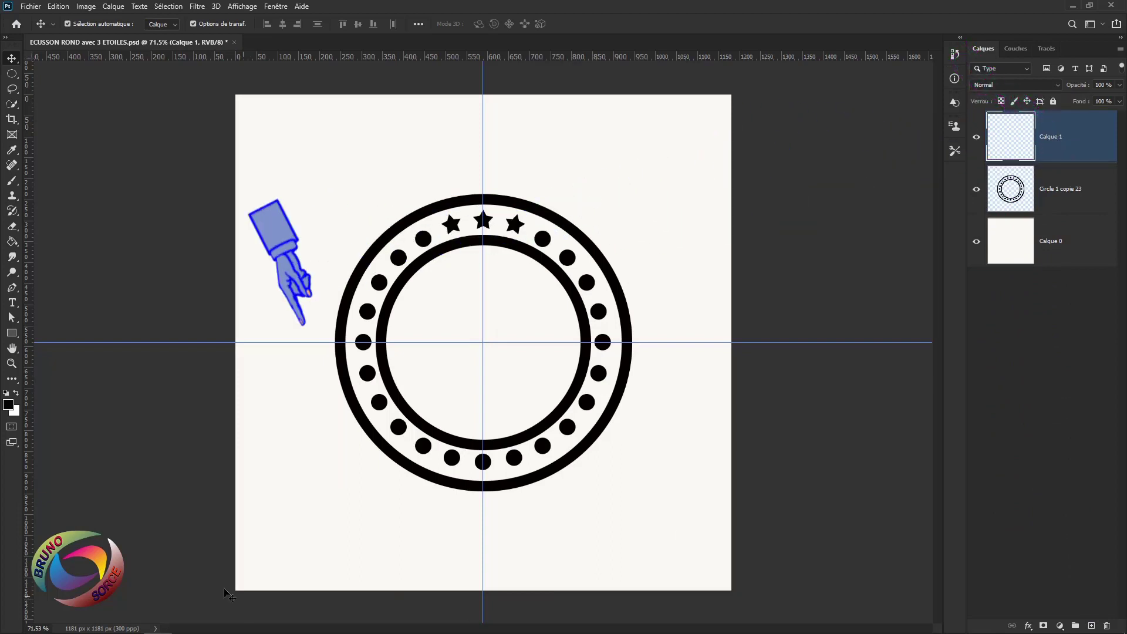
left_click(13, 333)
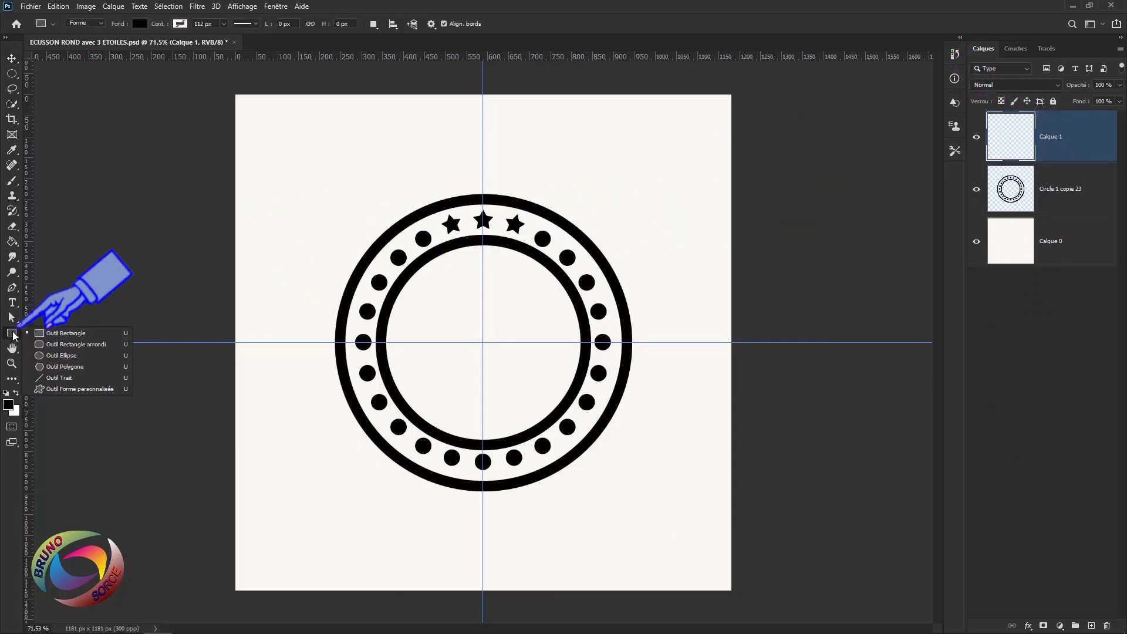
left_click(54, 332)
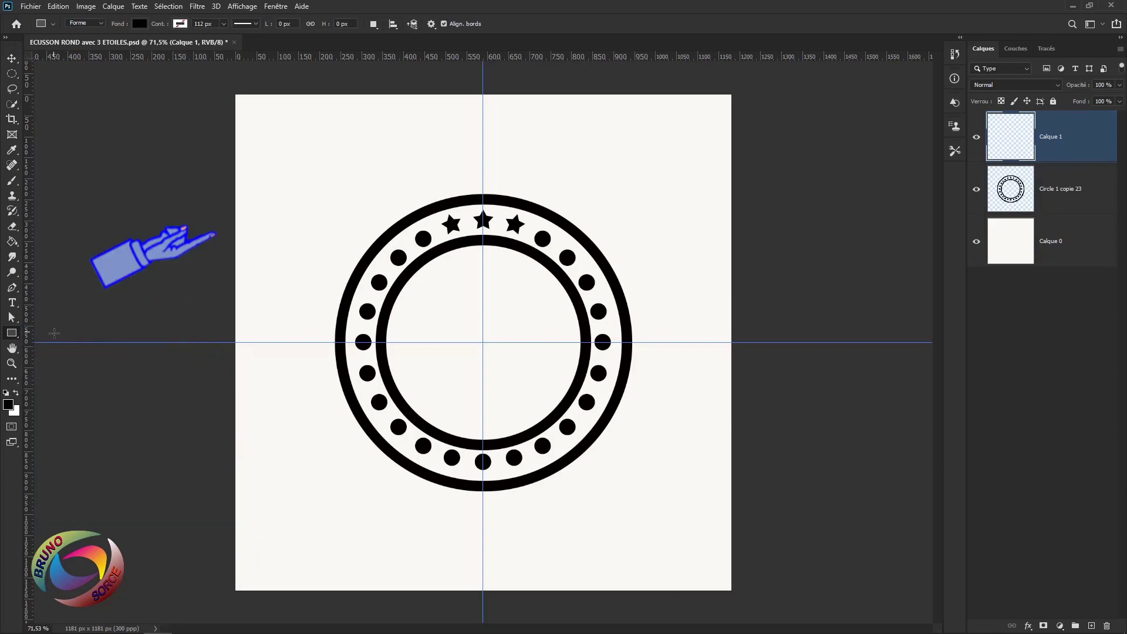
left_click(94, 23)
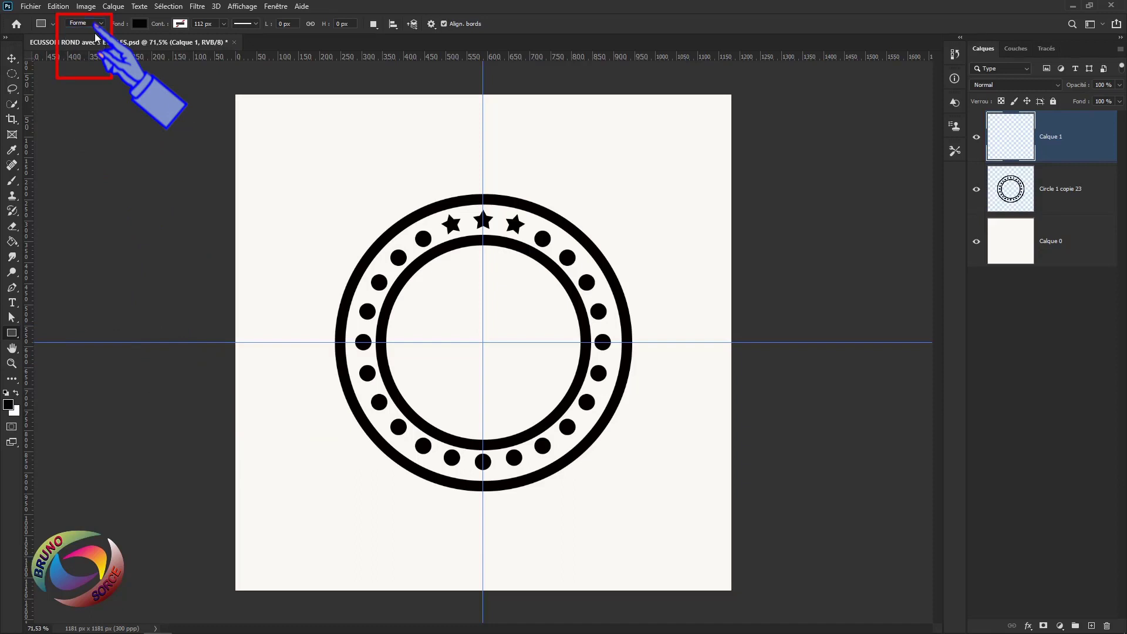
left_click(140, 24)
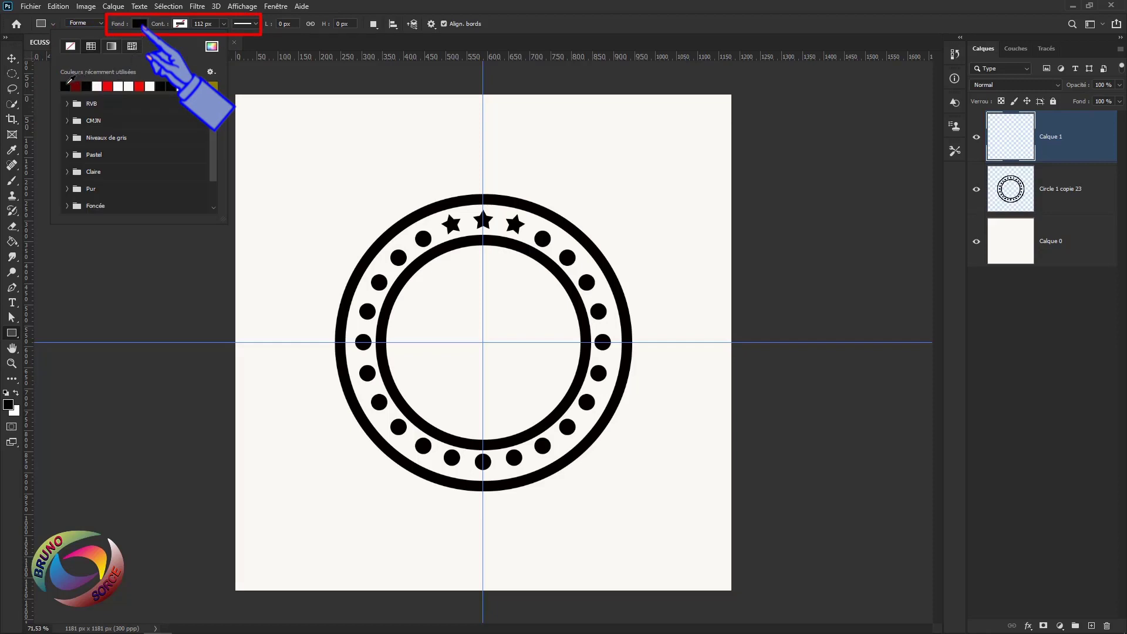
left_click(181, 24)
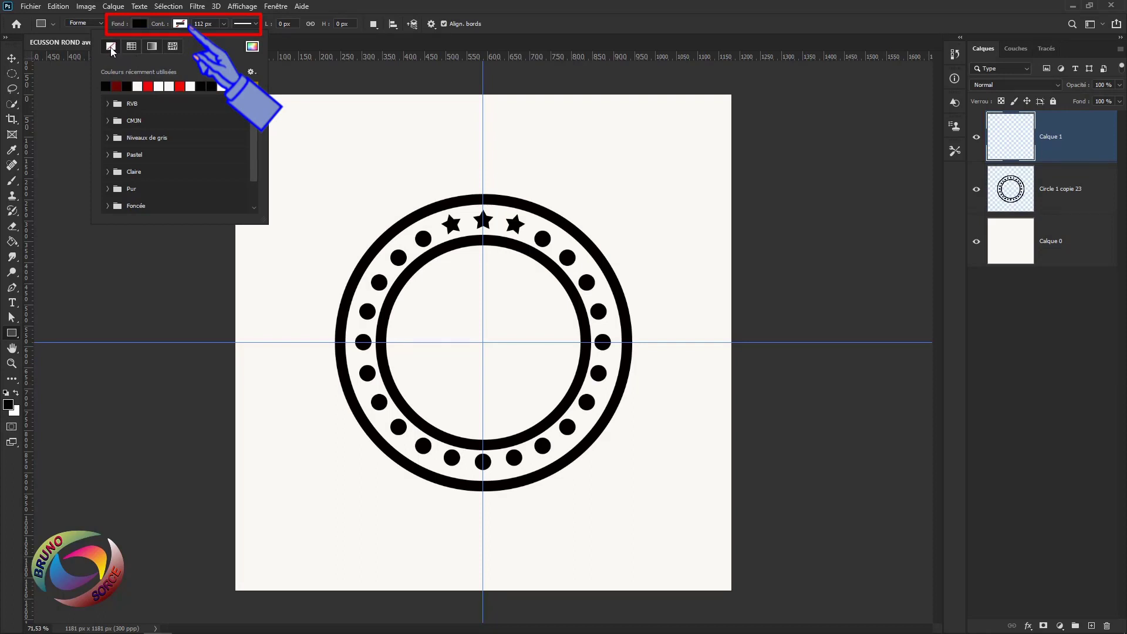
left_click(538, 21)
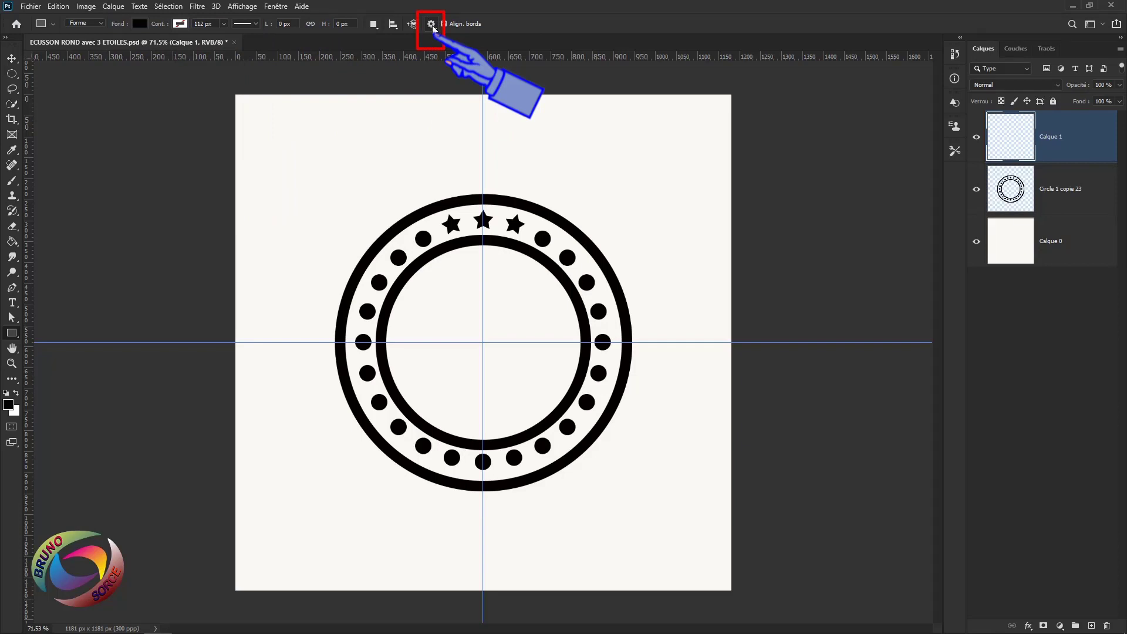
left_click(432, 24)
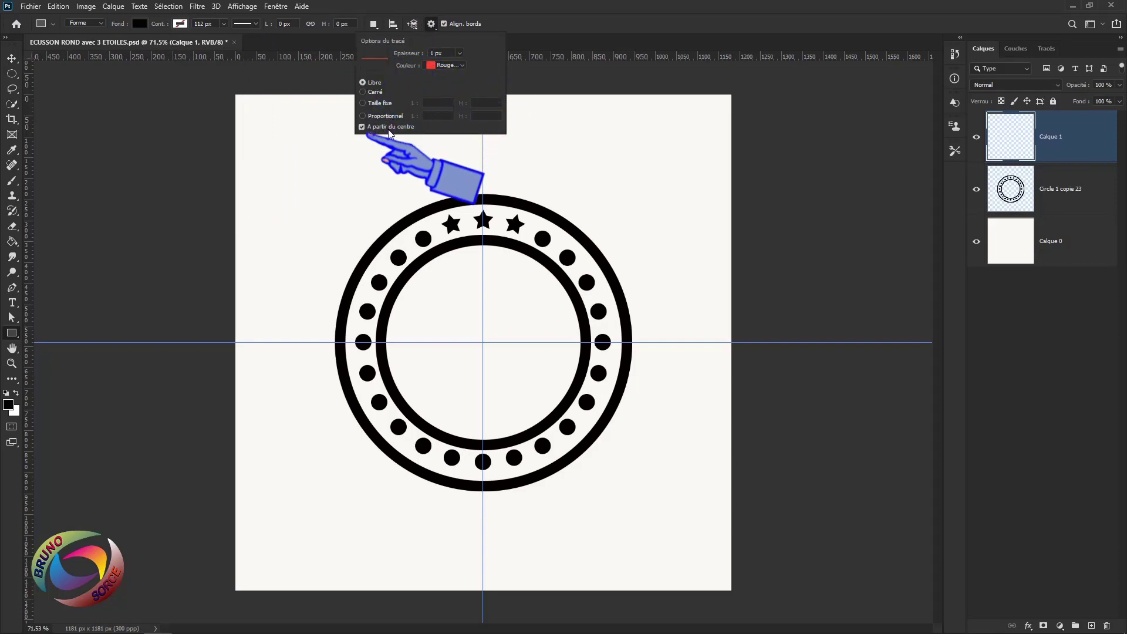
left_click(569, 23)
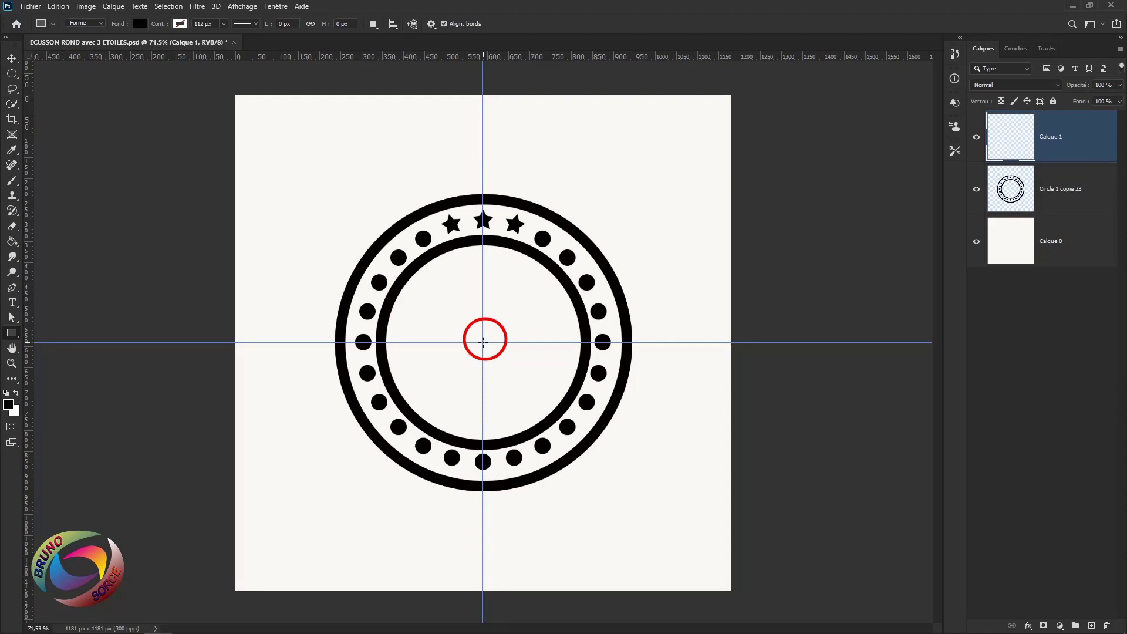
Draw a black rectangle about 1063 px wide and 153 px high, centred on the guide intersection across the badge.
mouse_move(483, 342)
left_mouse_down()
mouse_move(557, 349)
mouse_move(595, 367)
mouse_move(560, 373)
mouse_move(703, 376)
left_mouse_up()
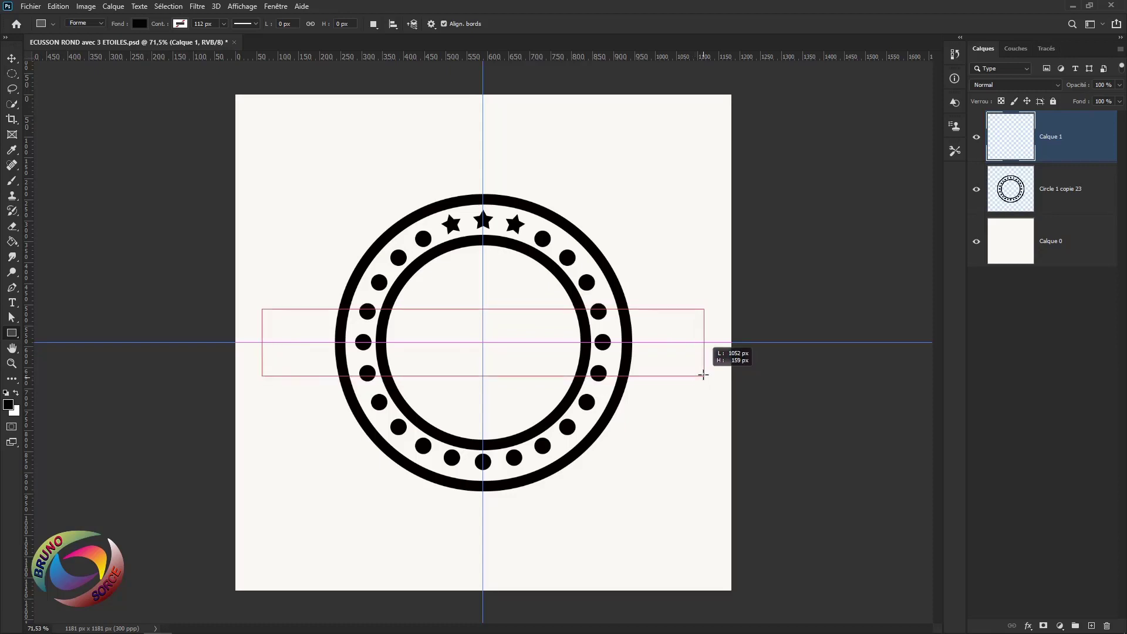
left_click_drag(704, 375, 704, 374)
left_click_drag(703, 374, 707, 374)
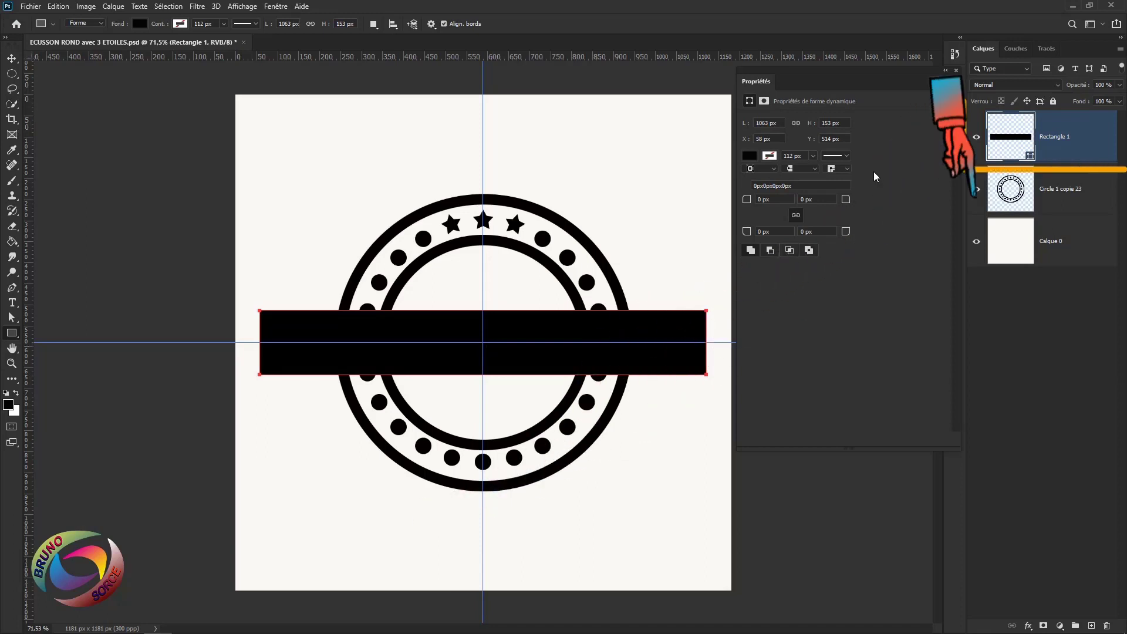
left_click(956, 70)
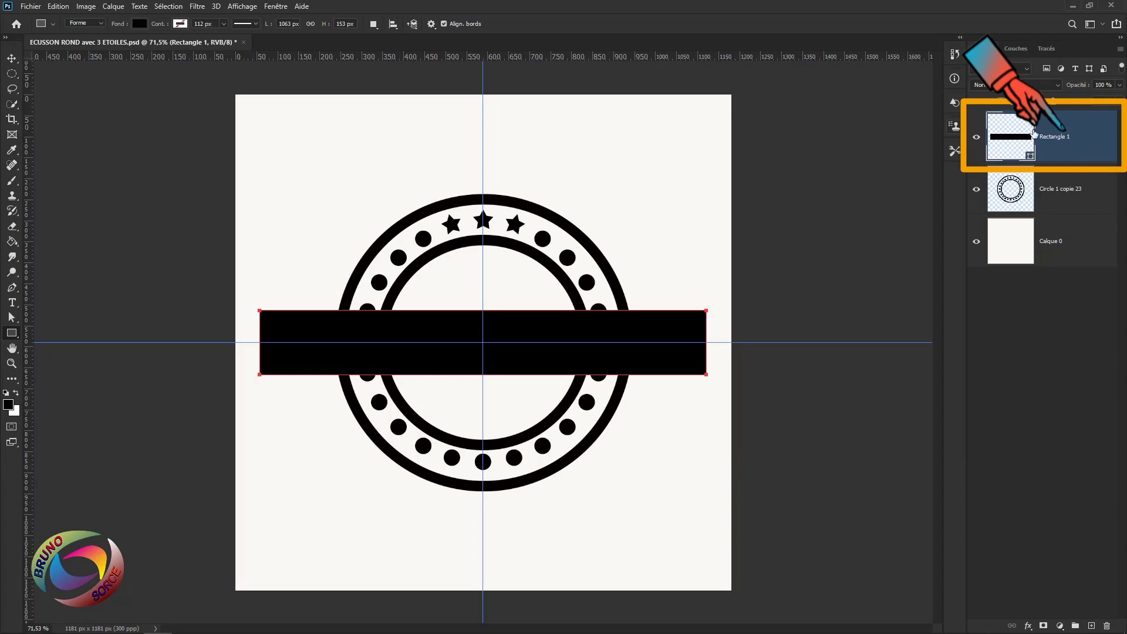
Rasterize the Rectangle 1 layer and skew the black band vertically by -10°.
right_click(1084, 143)
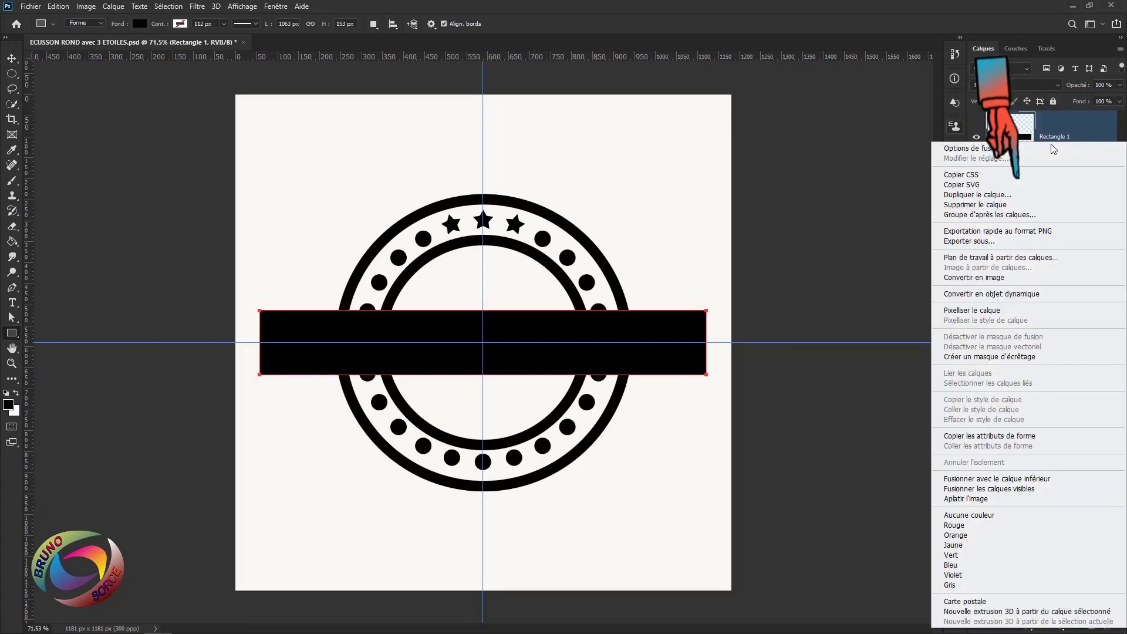
left_click(963, 310)
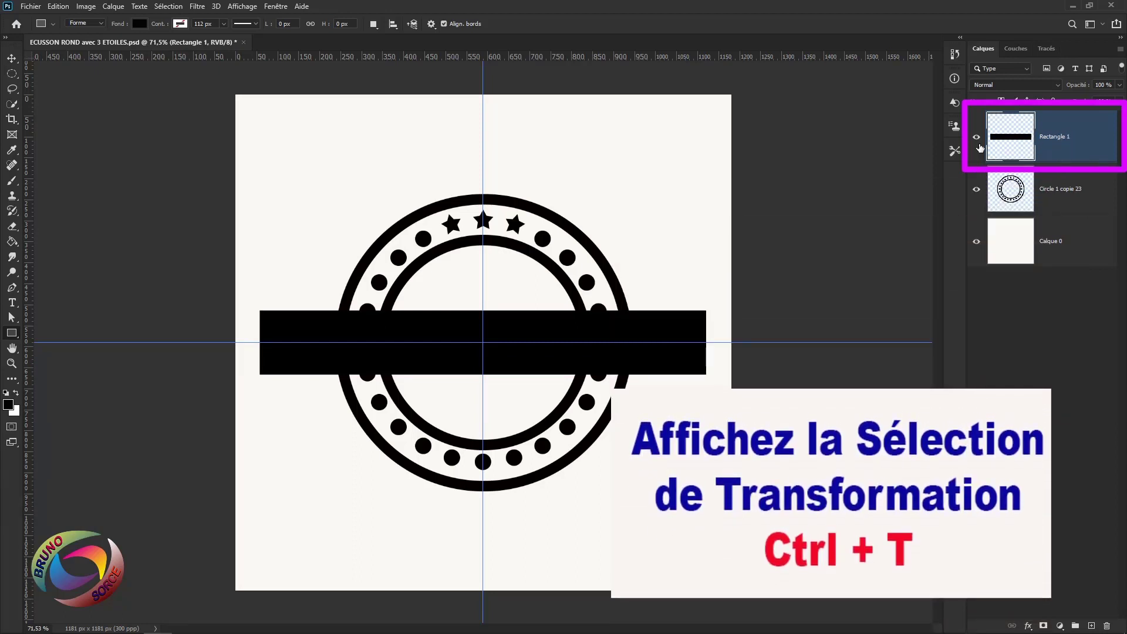
key("ctrl+t")
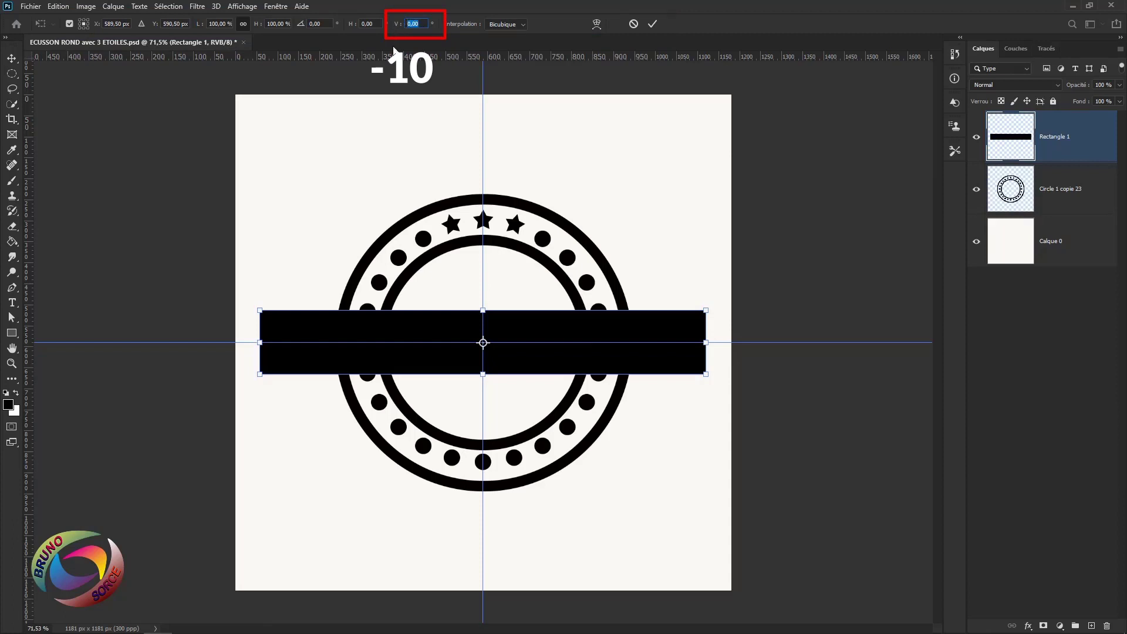
type("-10")
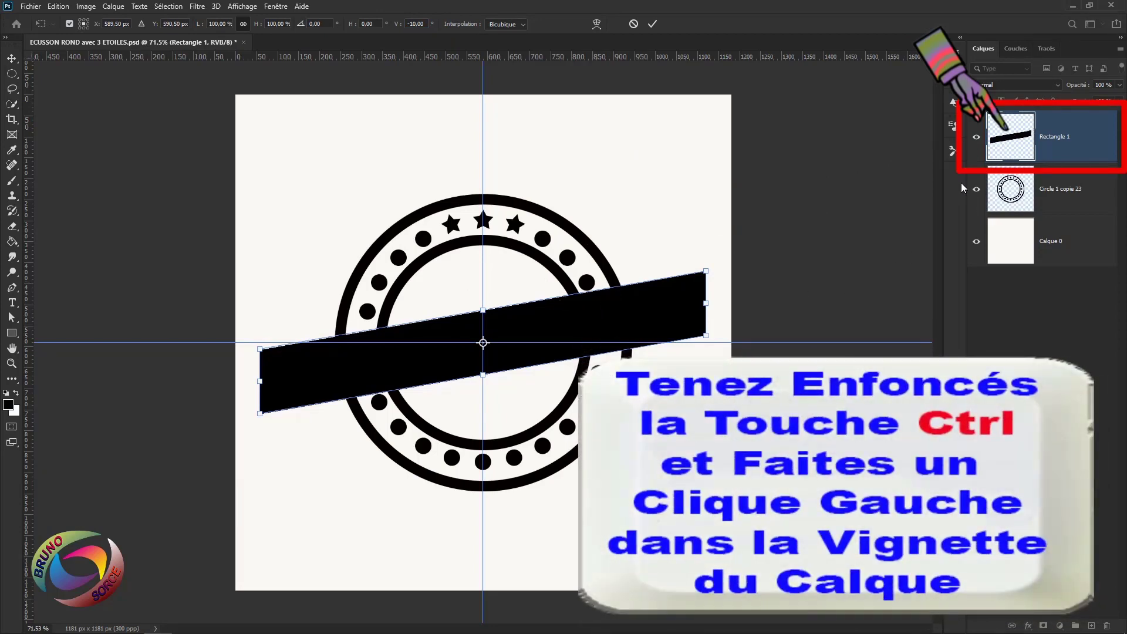
Load the slanted rectangle's outline as a selection and delete that area from the Circle 1 copie 23 layer, hiding Rectangle 1 meanwhile.
left_click(1008, 139, "ctrl")
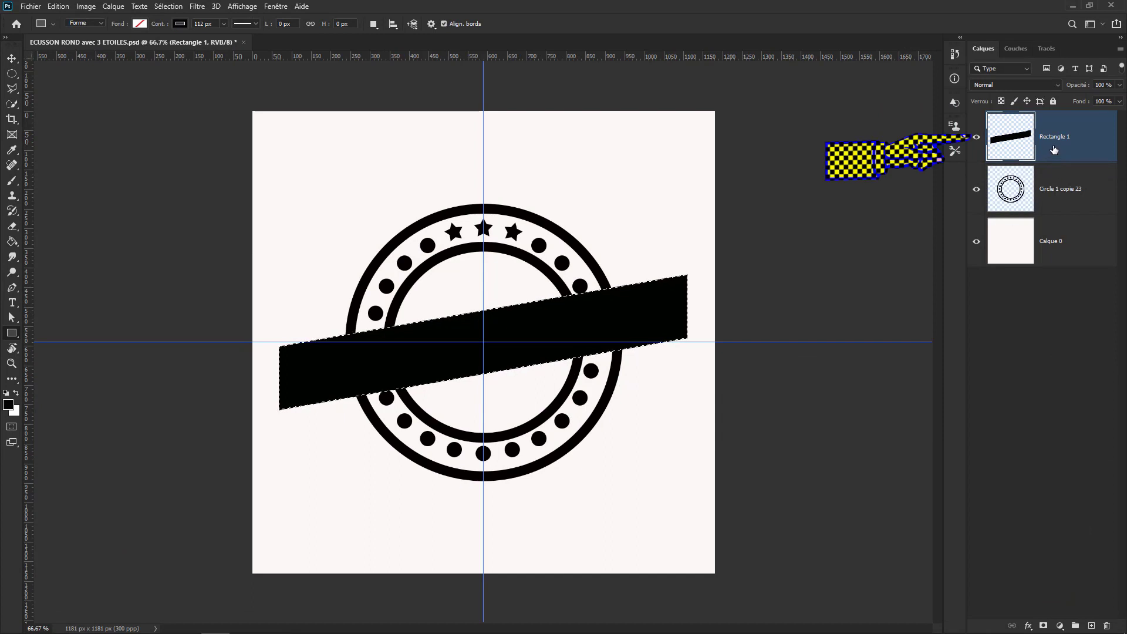
left_click(976, 139)
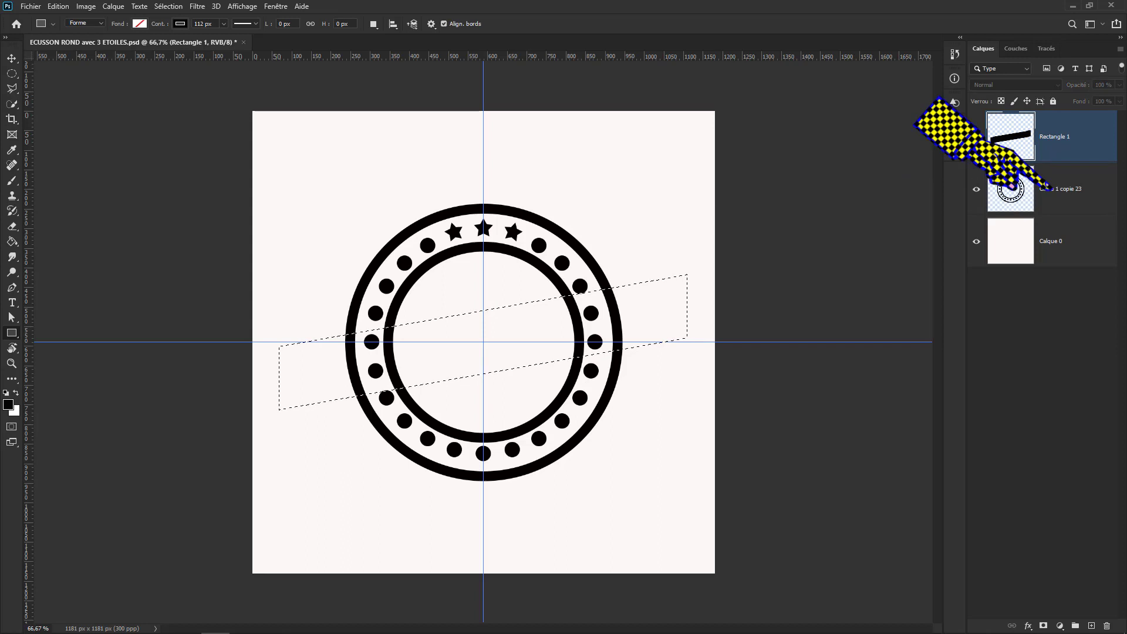
left_click(1061, 196)
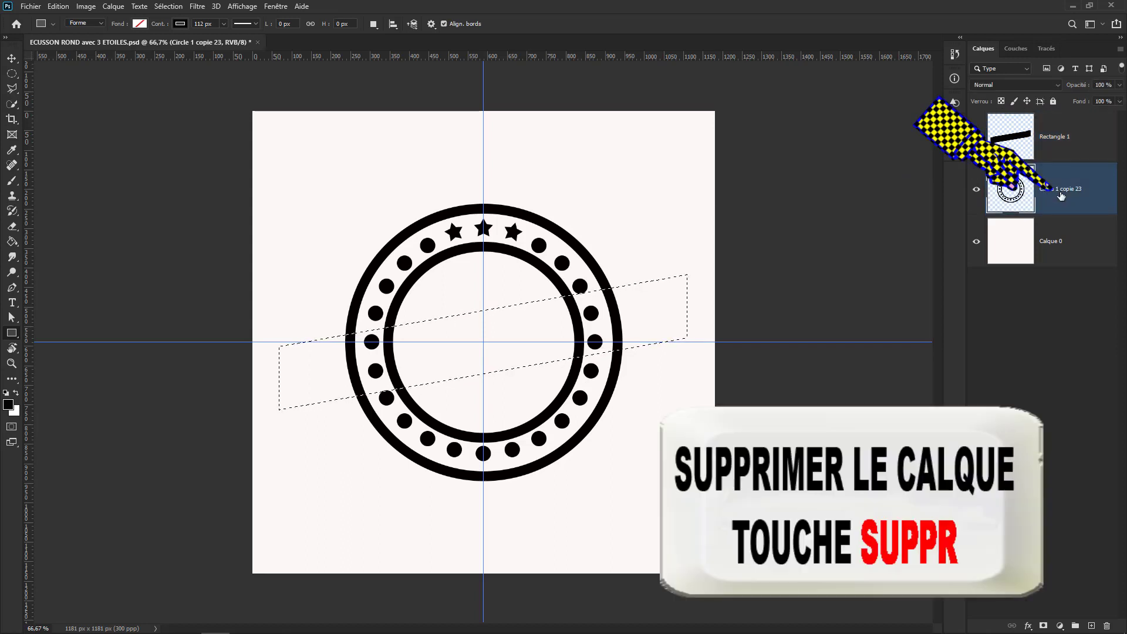
key("Delete")
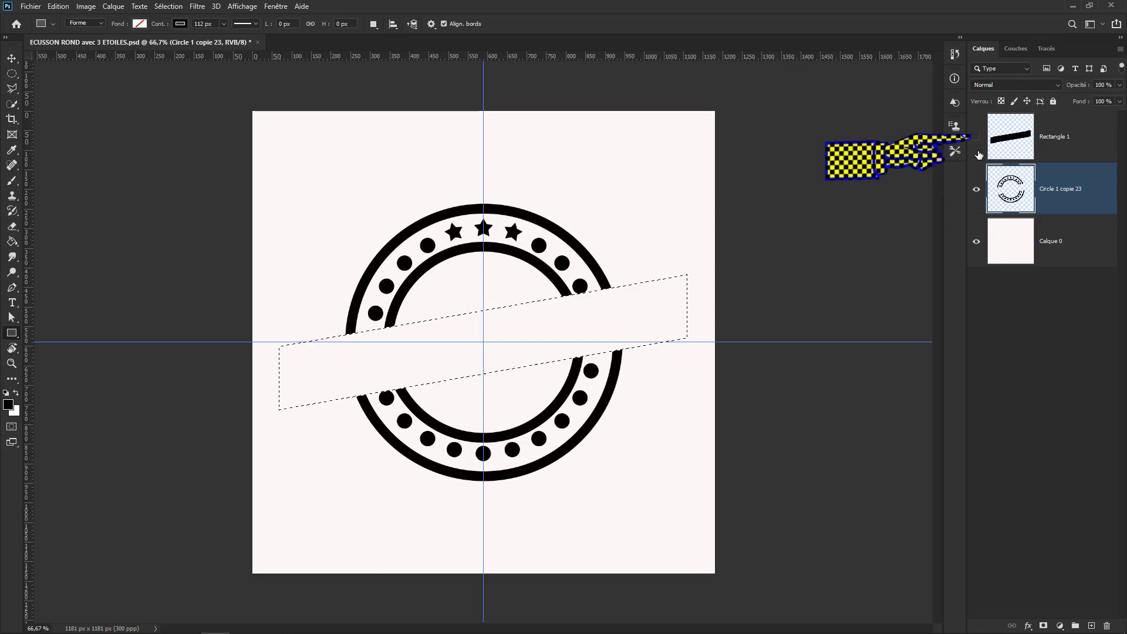
left_click(978, 138)
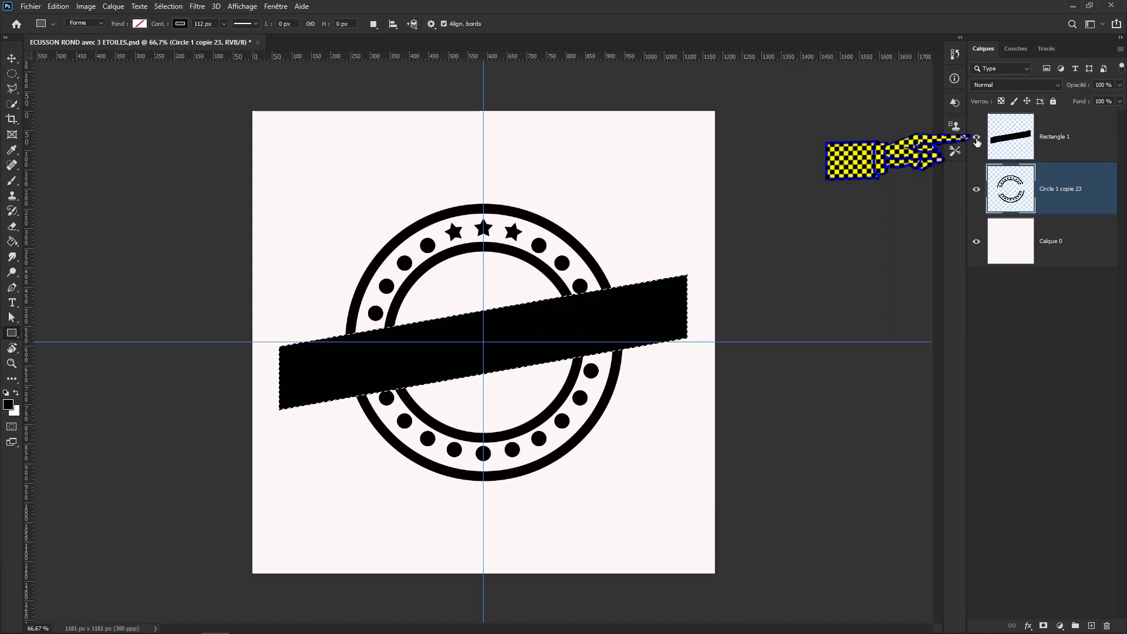
Contract the banner selection by 20 pixels and delete that inner area from the Rectangle 1 layer.
left_click(1010, 136)
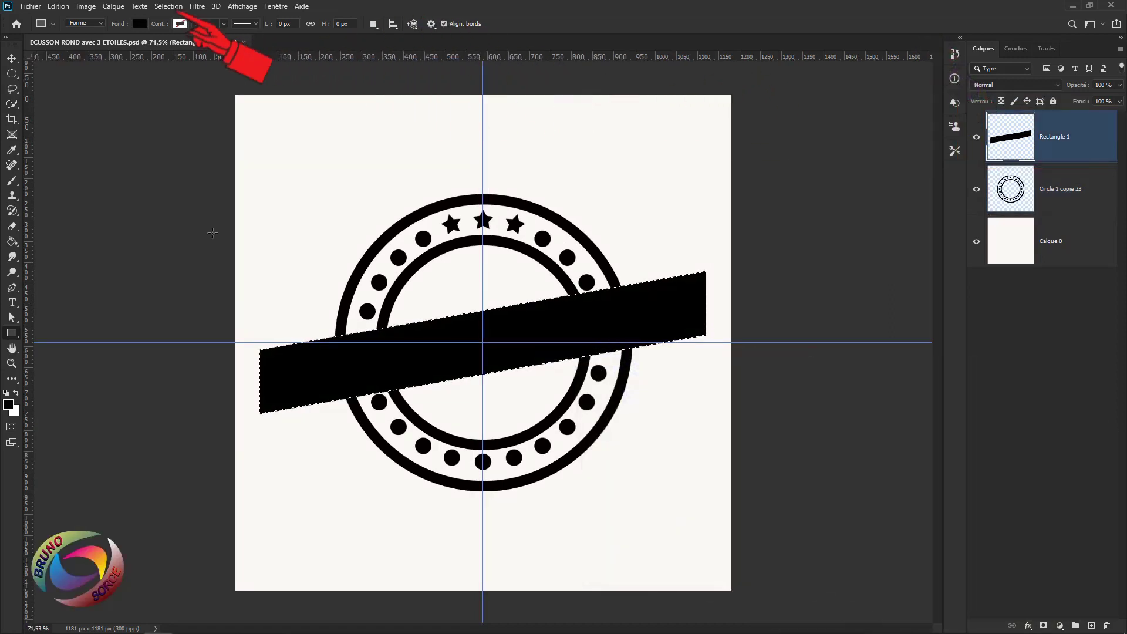
left_click(167, 7)
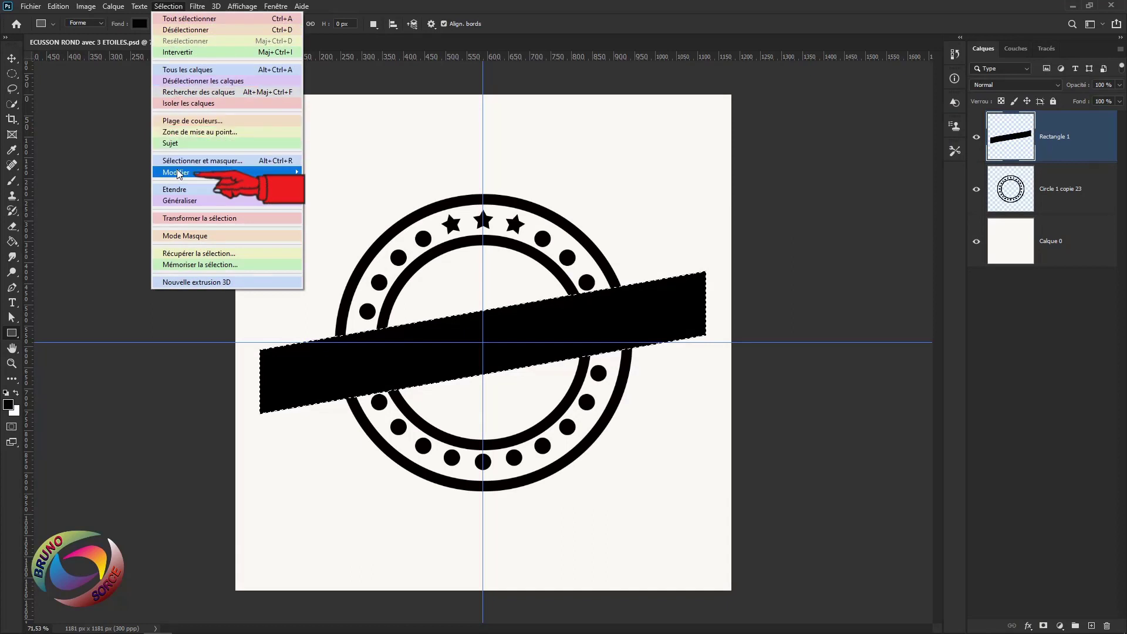
mouse_move(178, 174)
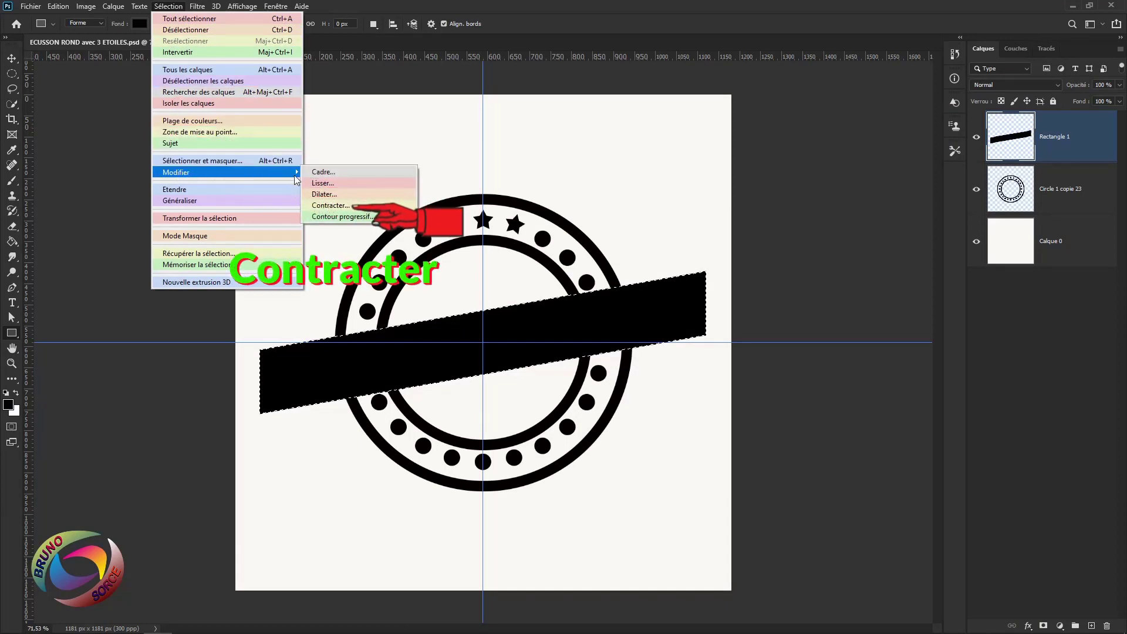
left_click(334, 207)
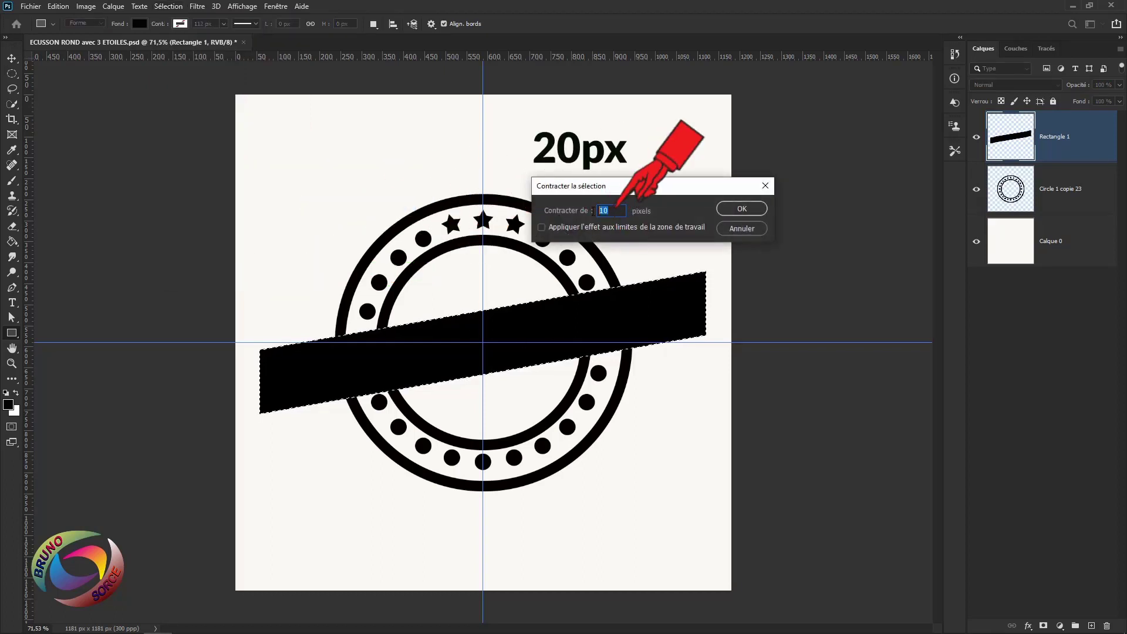
type("20")
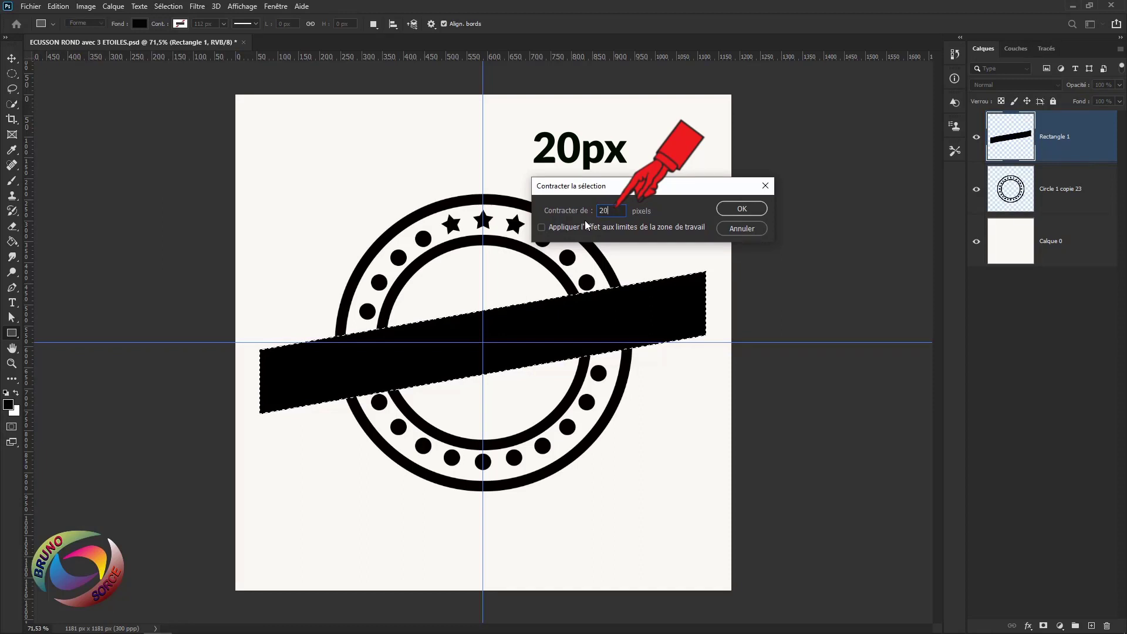
left_click(738, 210)
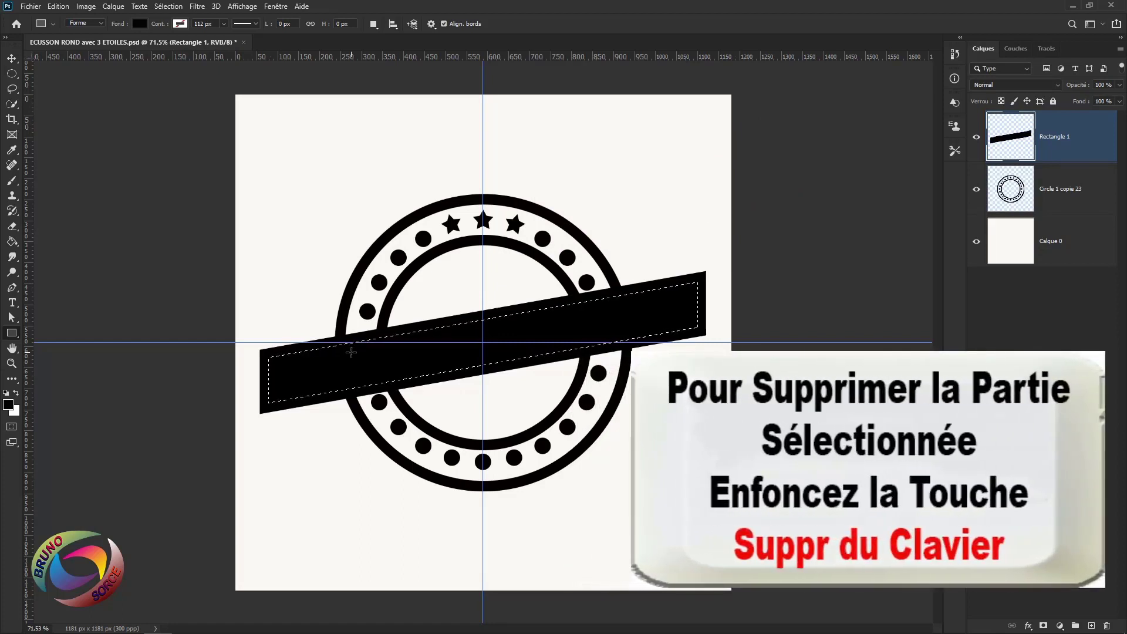
key("Delete")
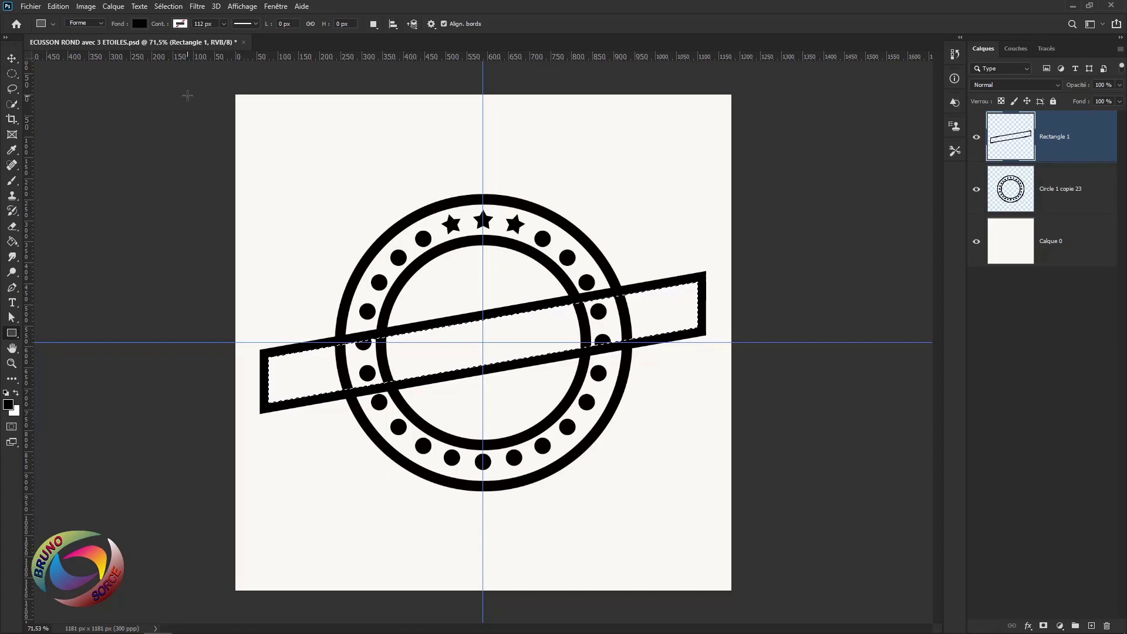
Contract the selection by another 10 pixels and fill it with the black foreground colour on the Rectangle 1 layer.
left_click(169, 7)
mouse_move(241, 173)
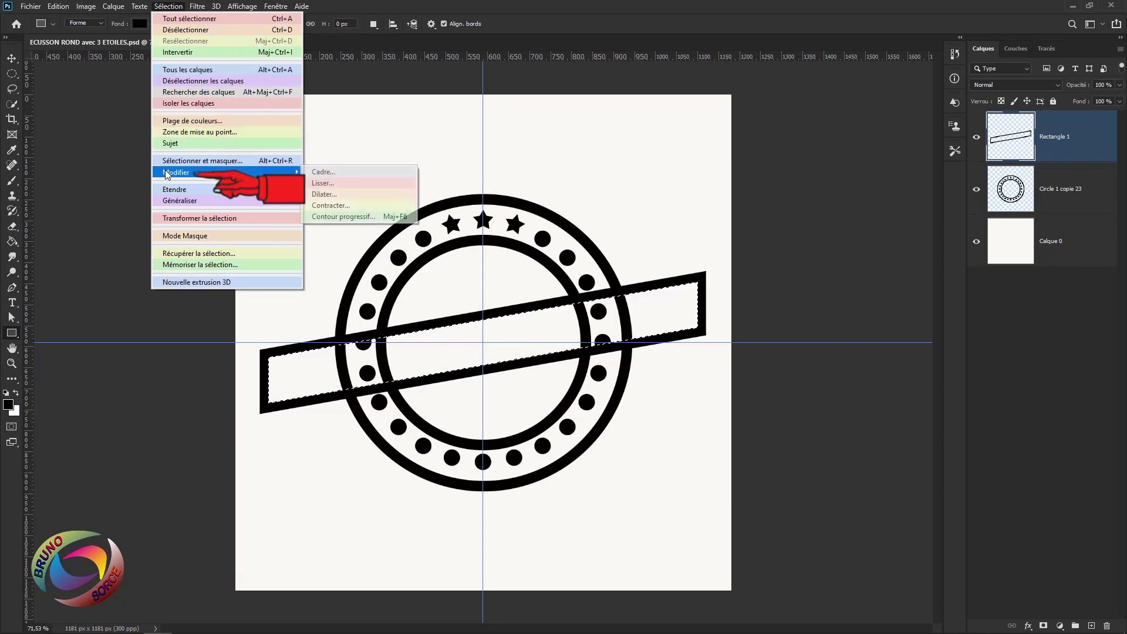
left_click(331, 205)
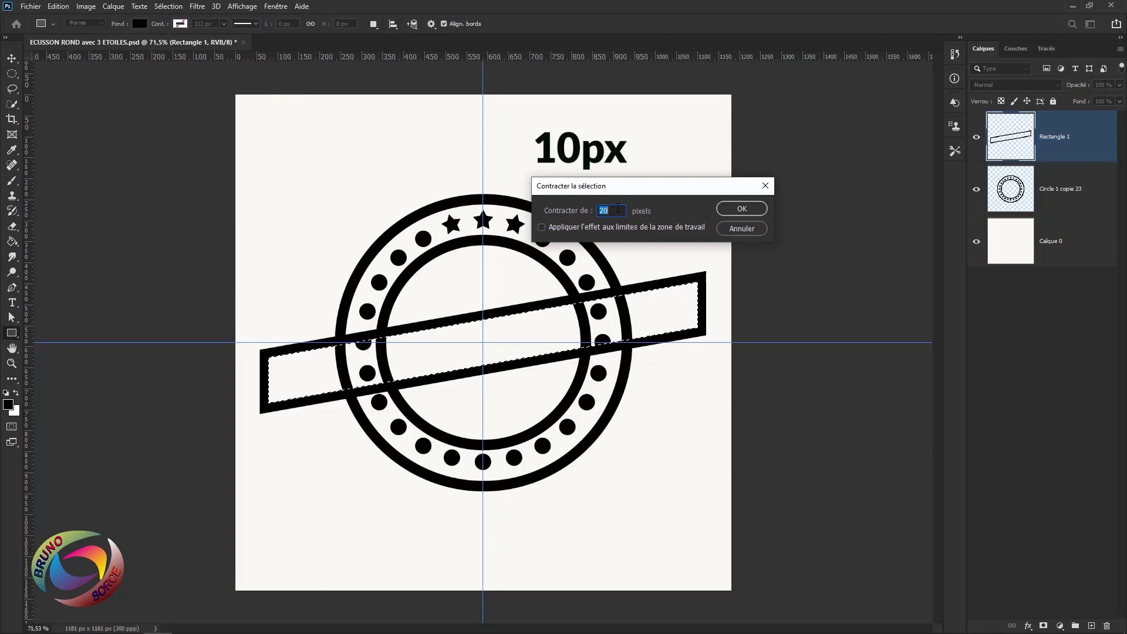
type("10")
left_click(743, 210)
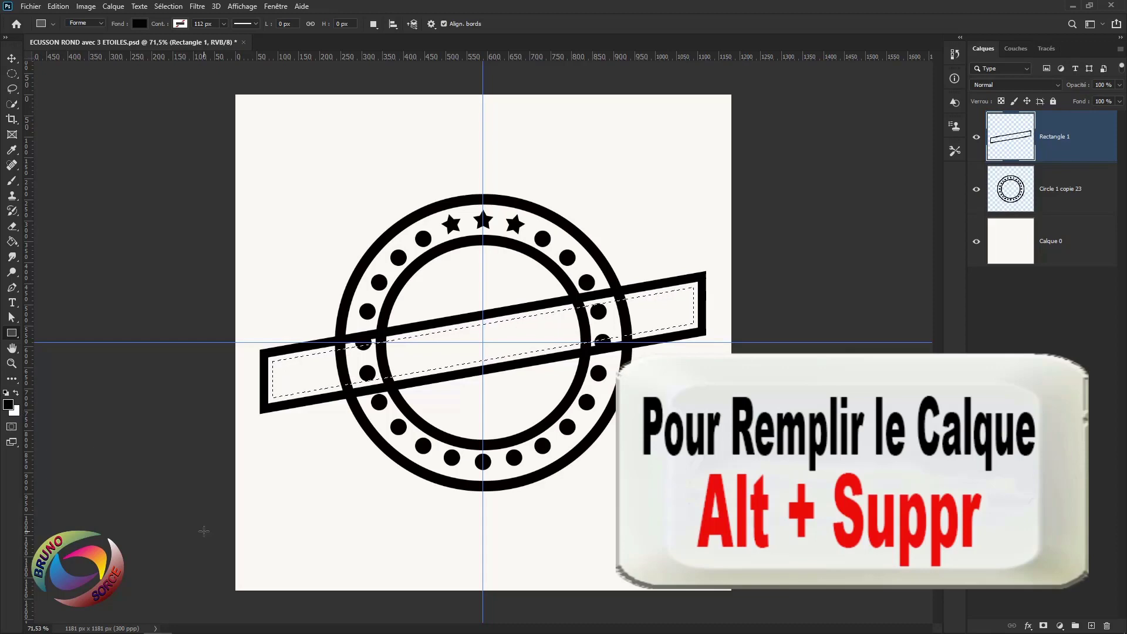
key("alt+Delete")
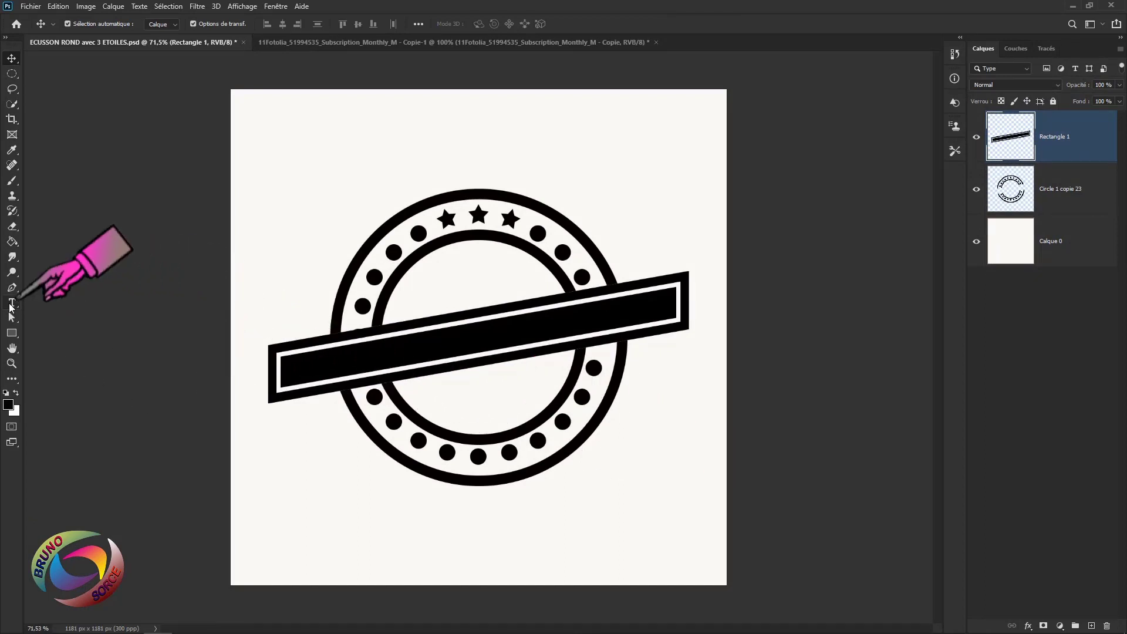
Show the guides and add the red horizontal text "MERCI POUR VOS COMMENTAIRES" starting at the guide intersection.
left_click(13, 304)
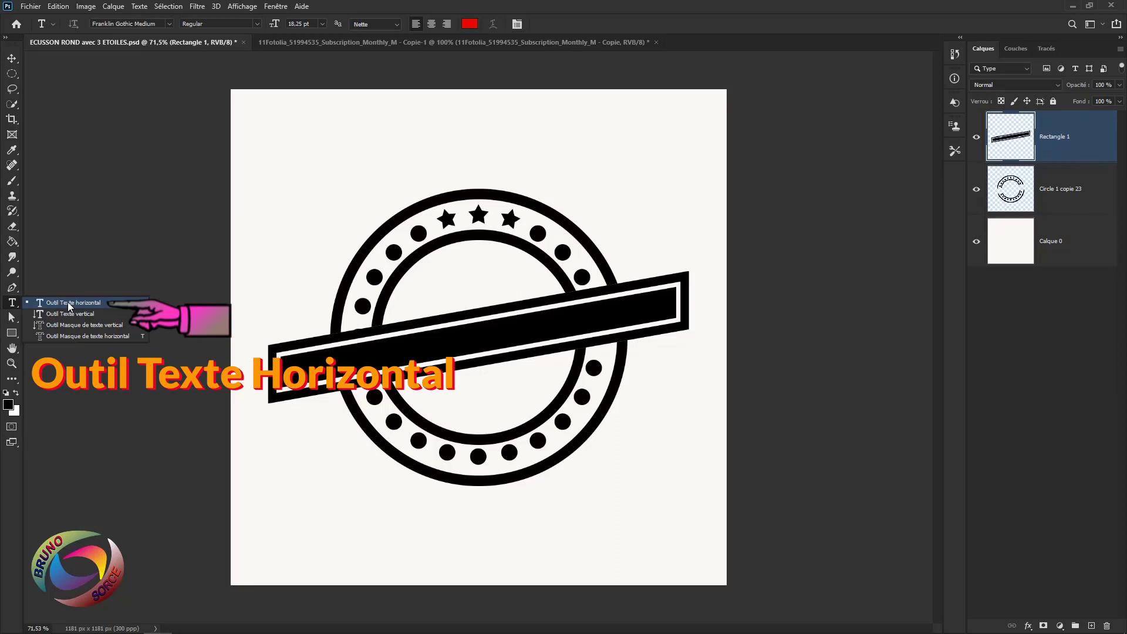
left_click(67, 301)
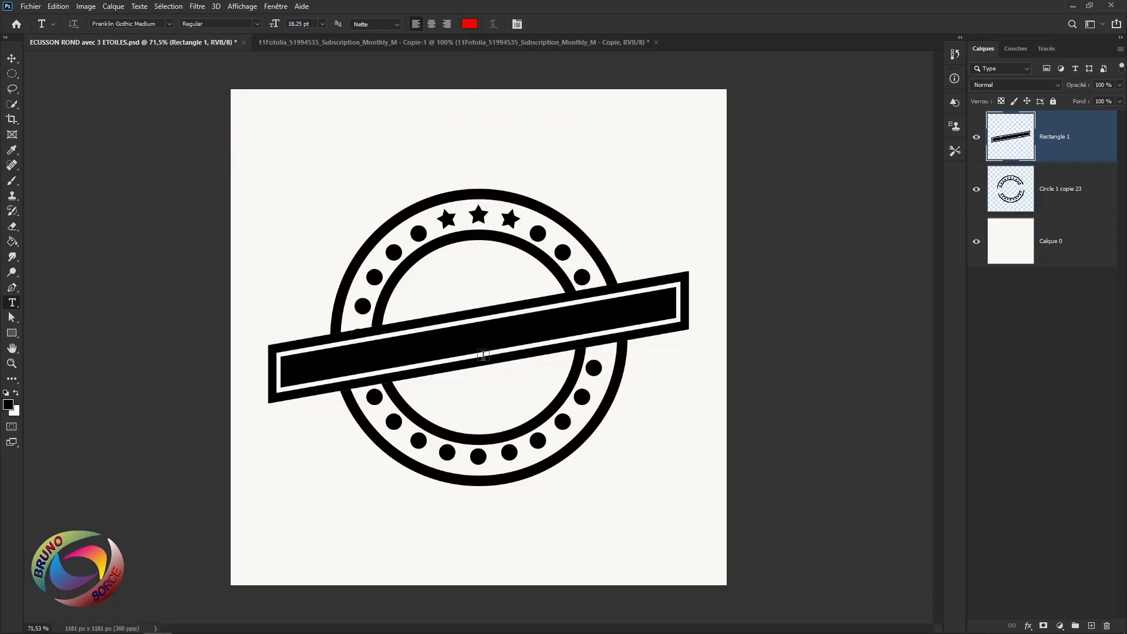
key("ctrl+h")
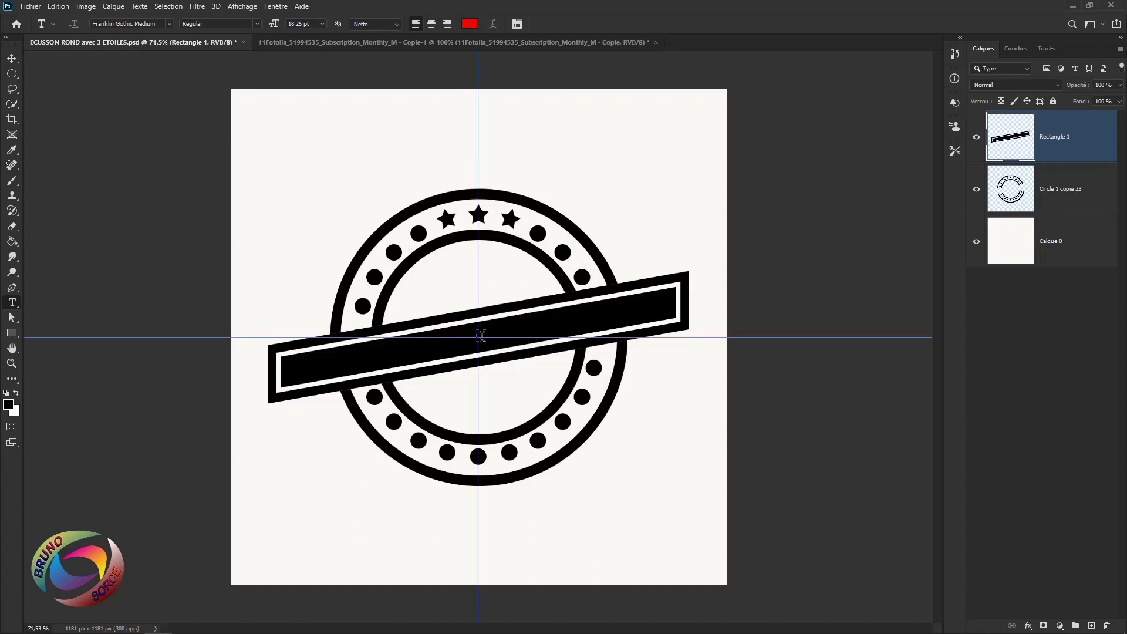
left_click(482, 336)
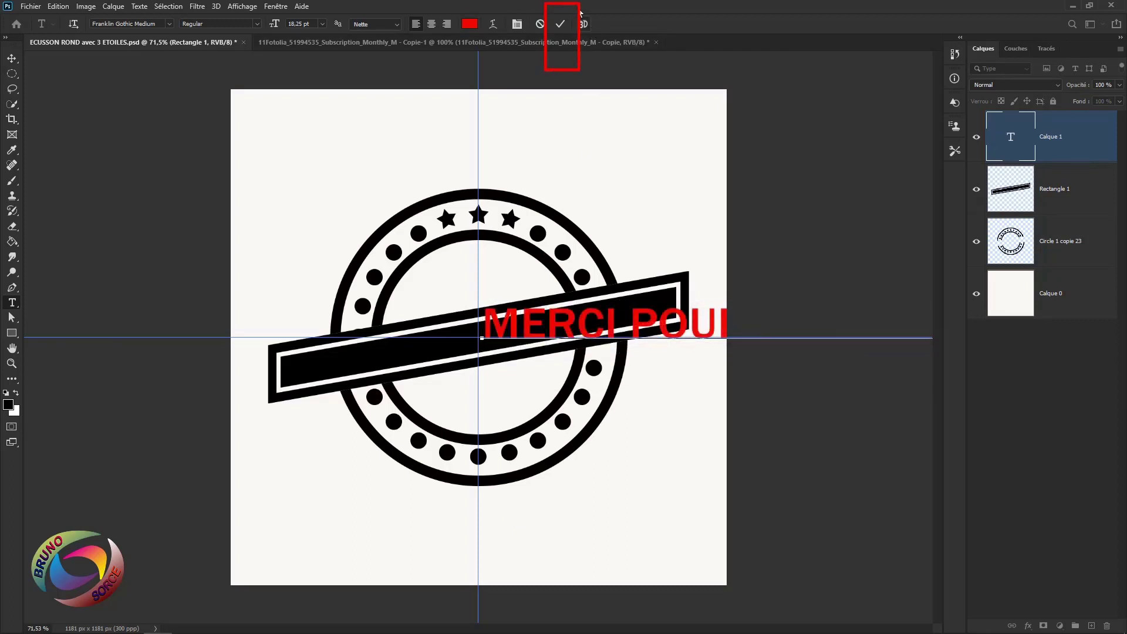
left_click(560, 27)
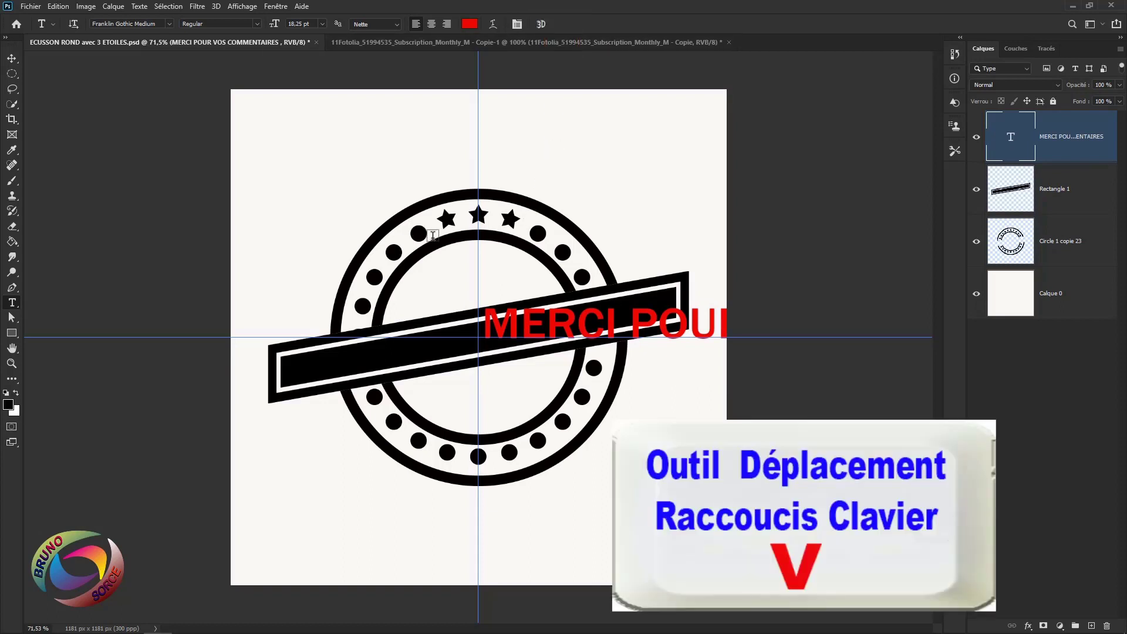
Move the text over the banner and scale it down proportionally to about 56%.
key("v")
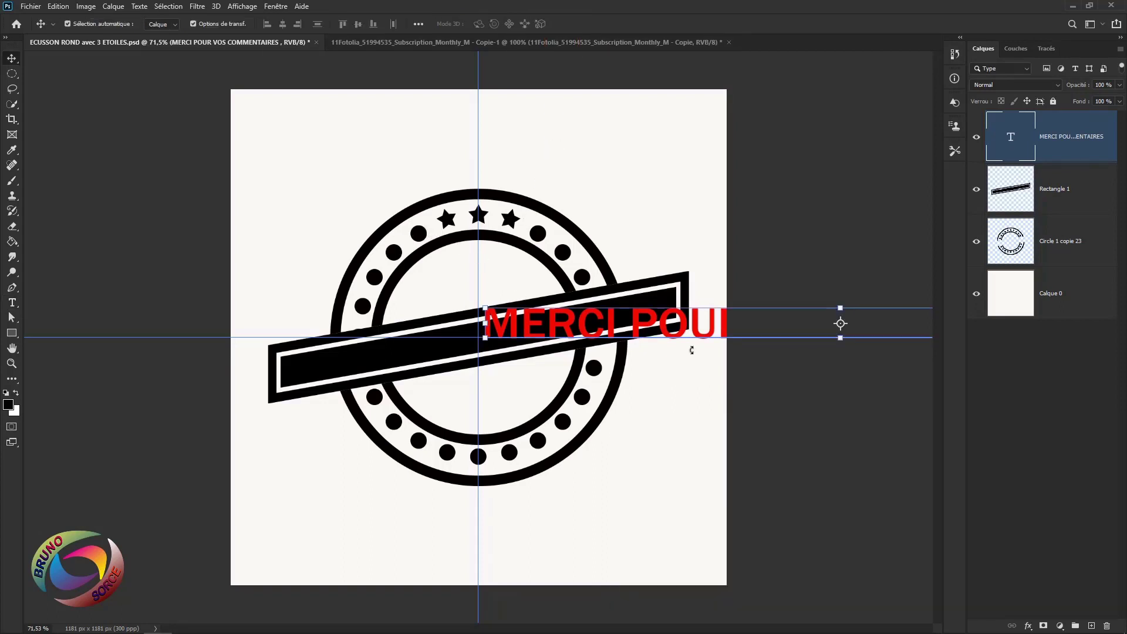
left_click_drag(697, 336, 457, 360)
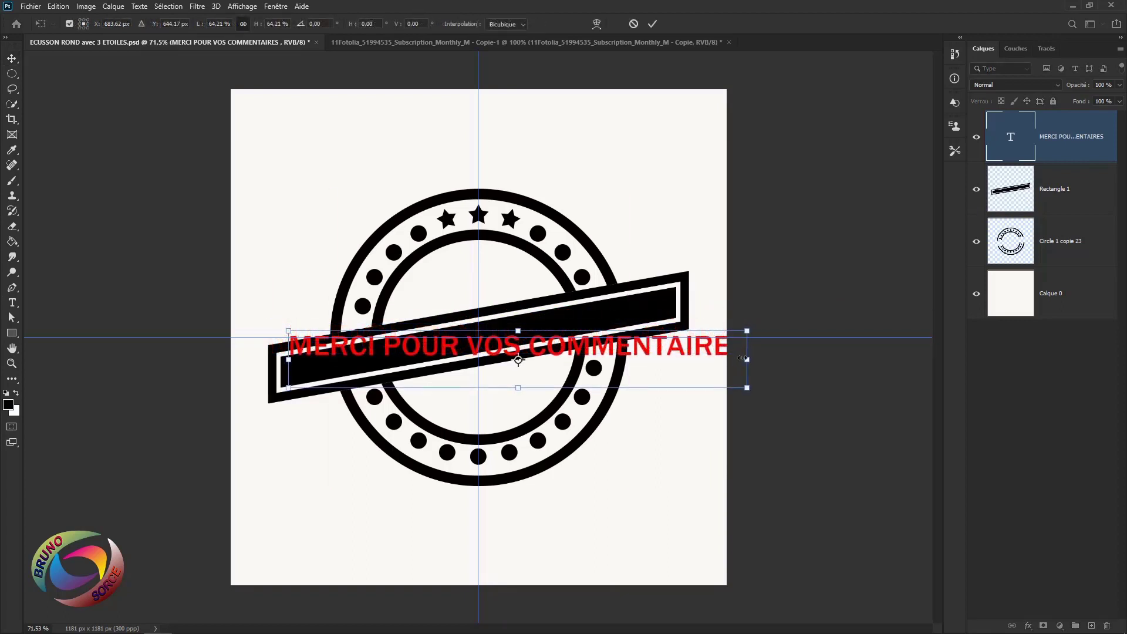
left_click_drag(742, 357, 688, 358)
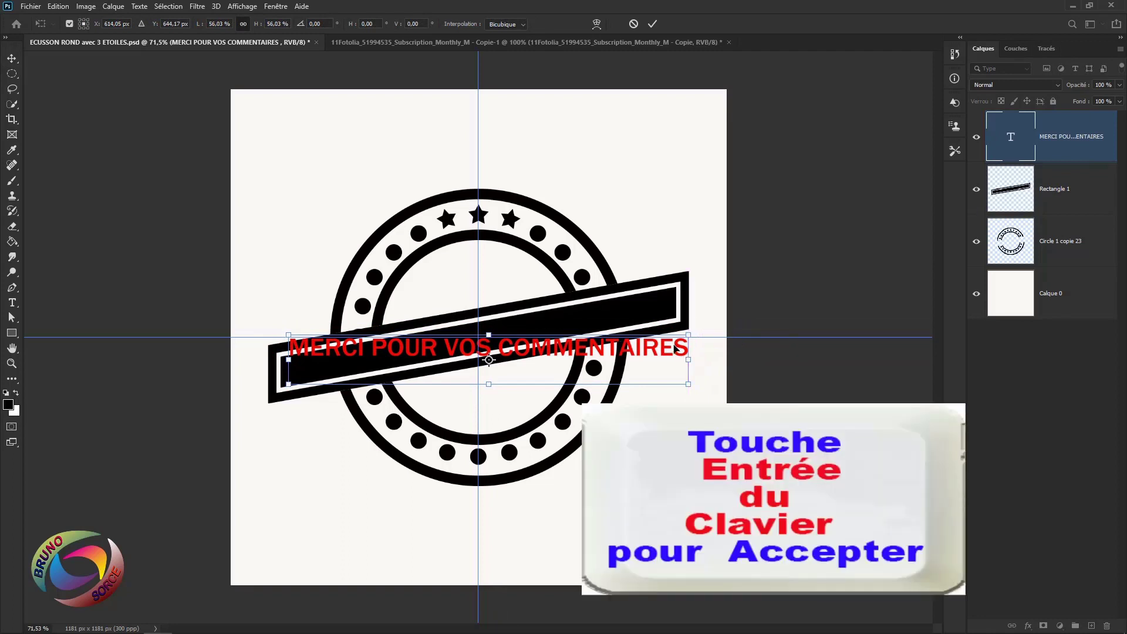
key("Return")
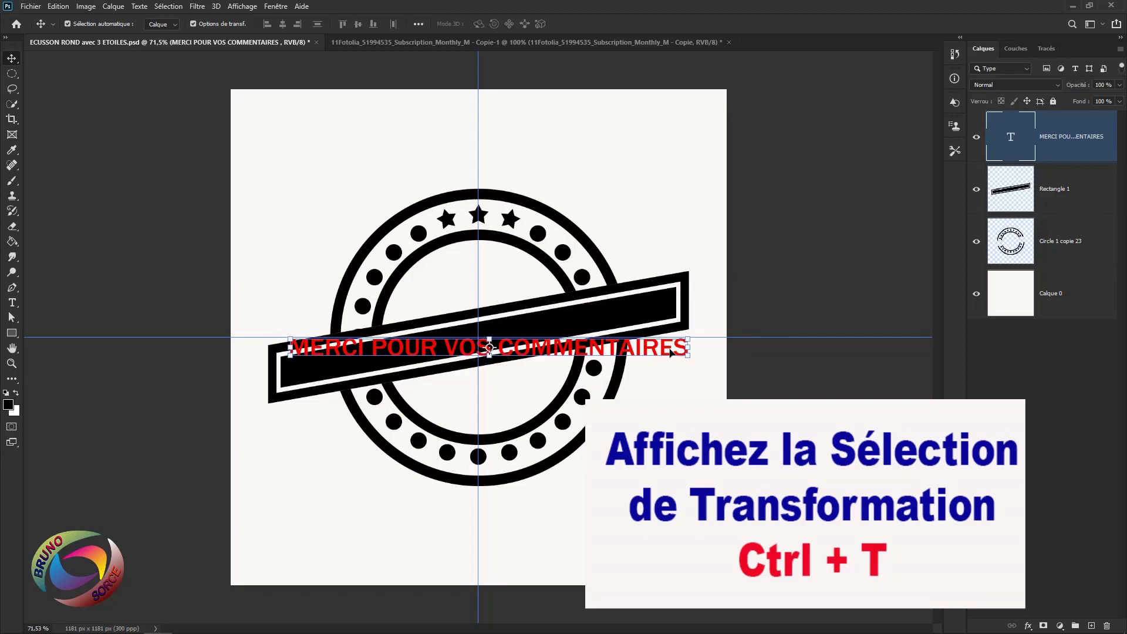
Rotate the text by -10° and fit it inside the banner's black area at about 94% scale, with the guides hidden.
key("ctrl")
key("ctrl+t")
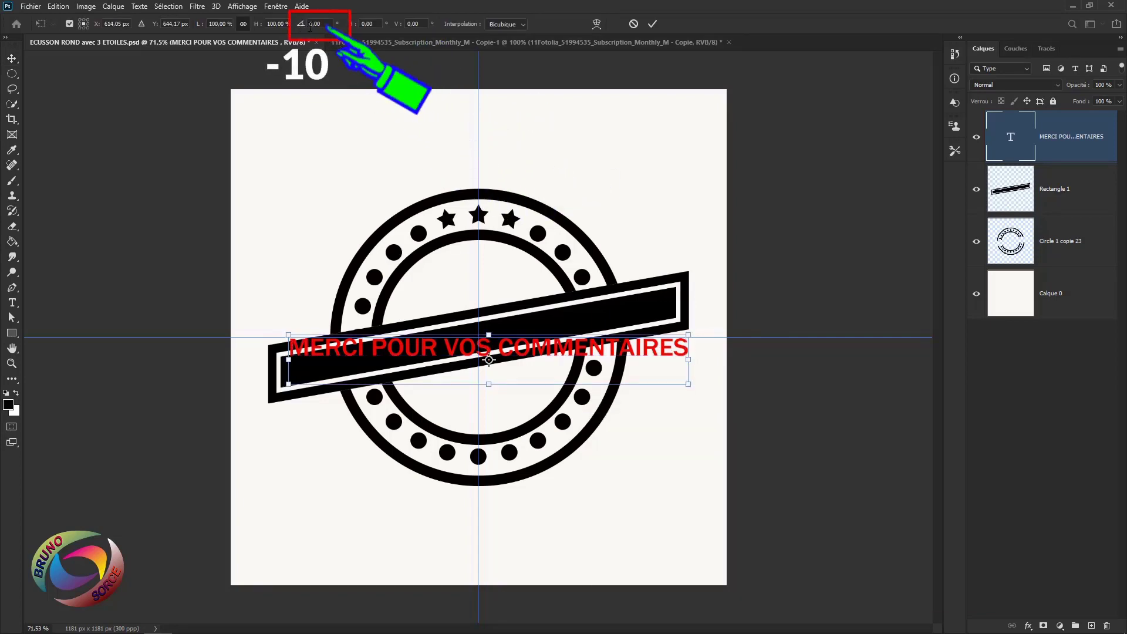
left_click(321, 24)
type("-10")
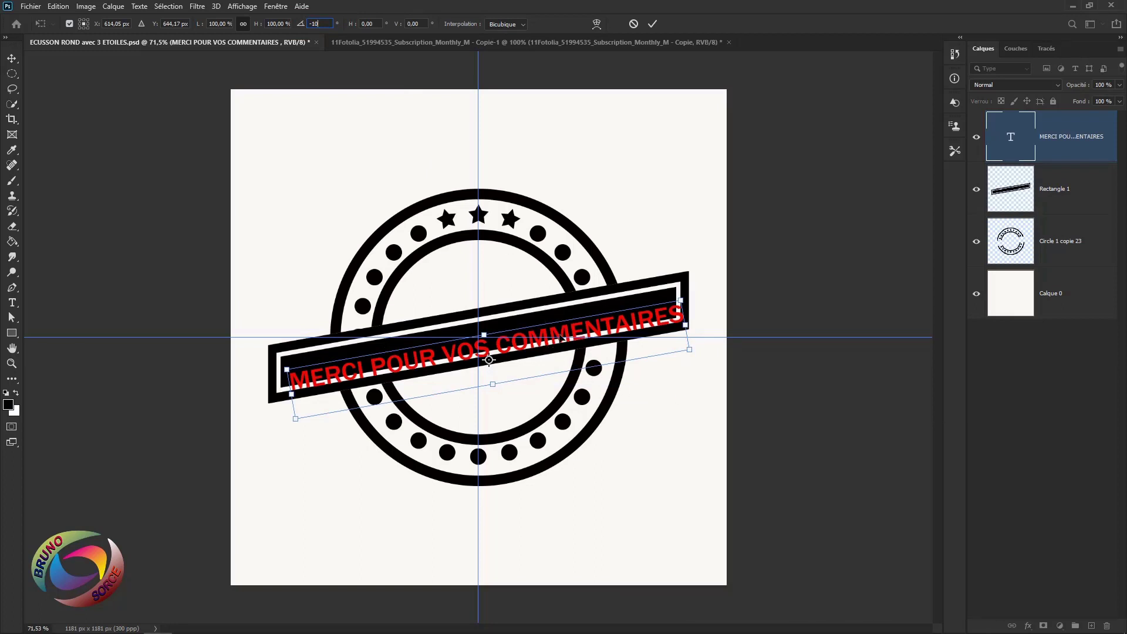
left_click_drag(564, 337, 556, 329)
mouse_move(675, 316)
left_mouse_down()
mouse_move(651, 317)
mouse_move(661, 315)
left_mouse_up()
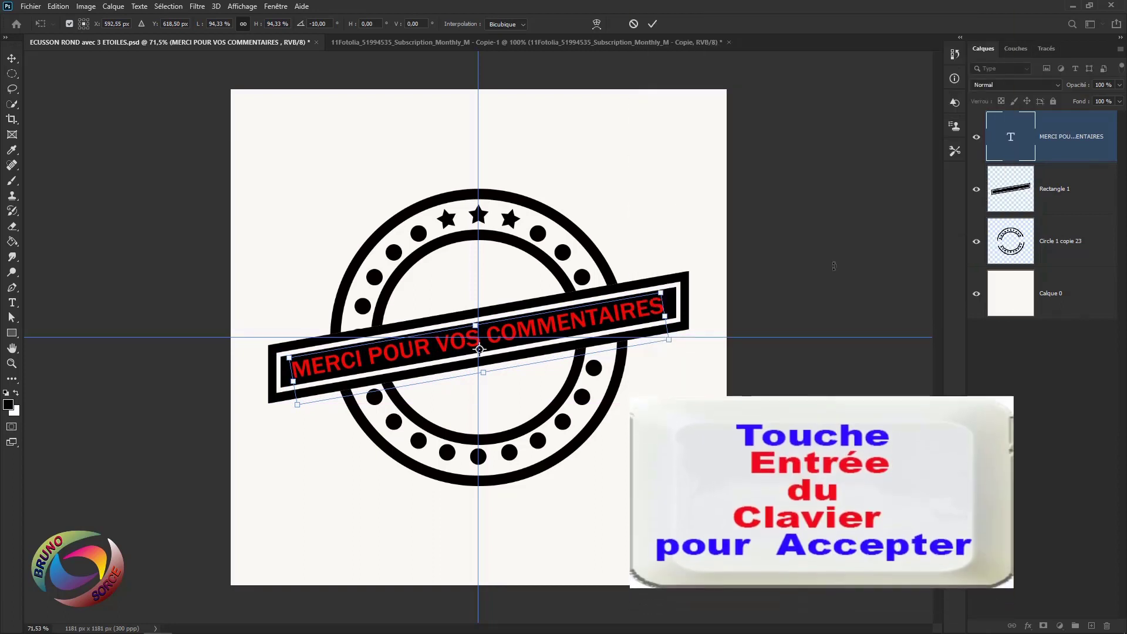
key("Return")
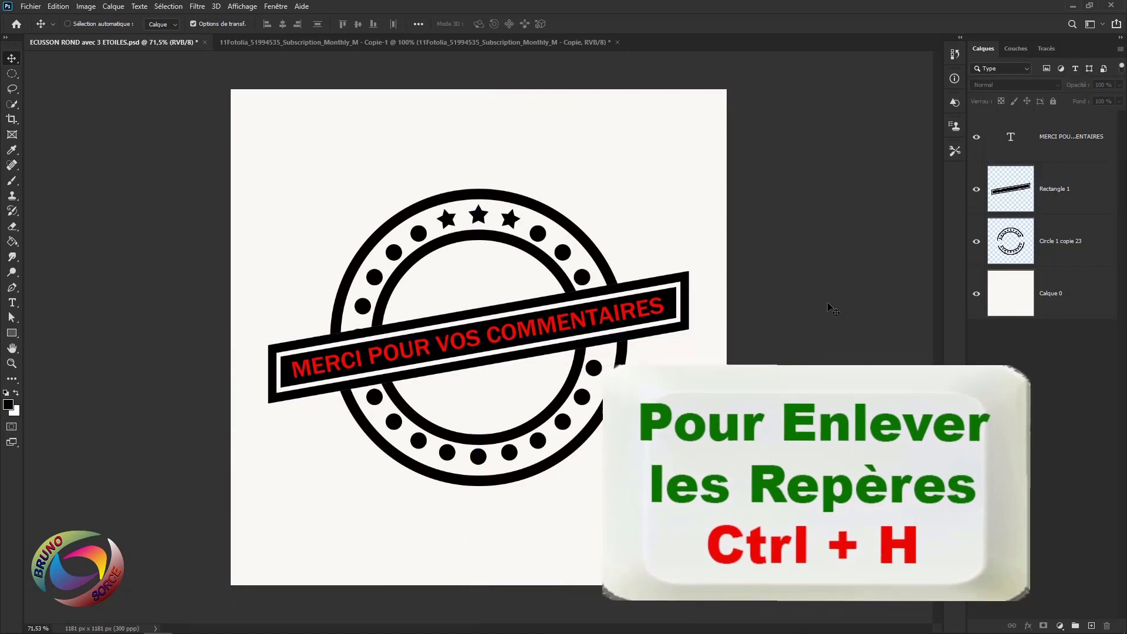
key("ctrl+h")
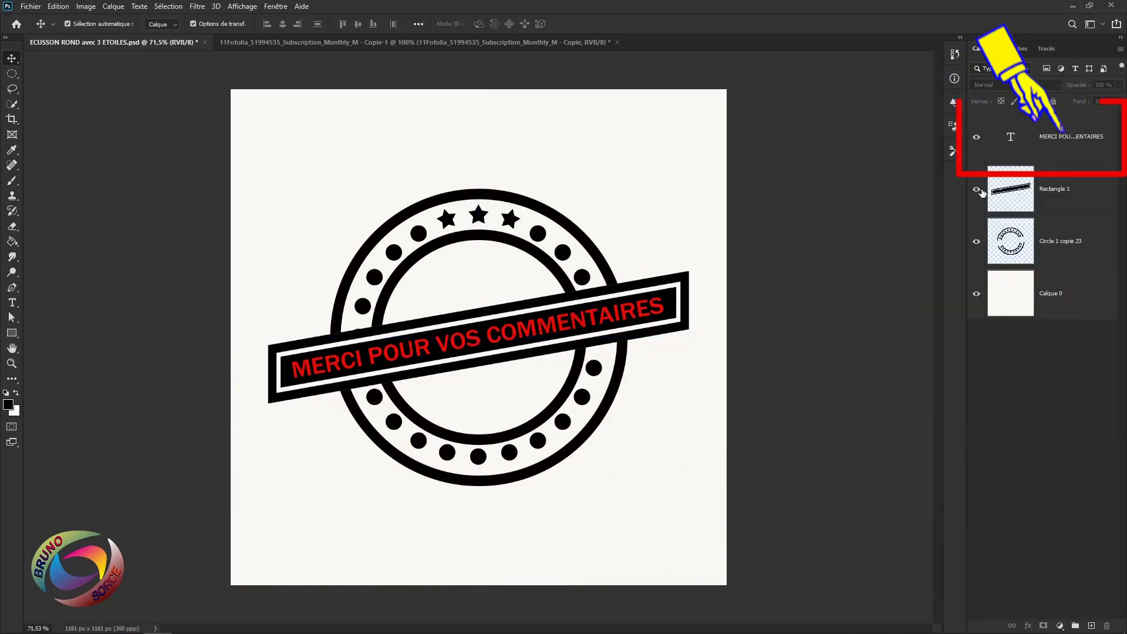
Load the text's outline as a selection, hide the text layer and cut the lettering out of the Rectangle 1 layer, leaving nothing selected.
left_click(1050, 144)
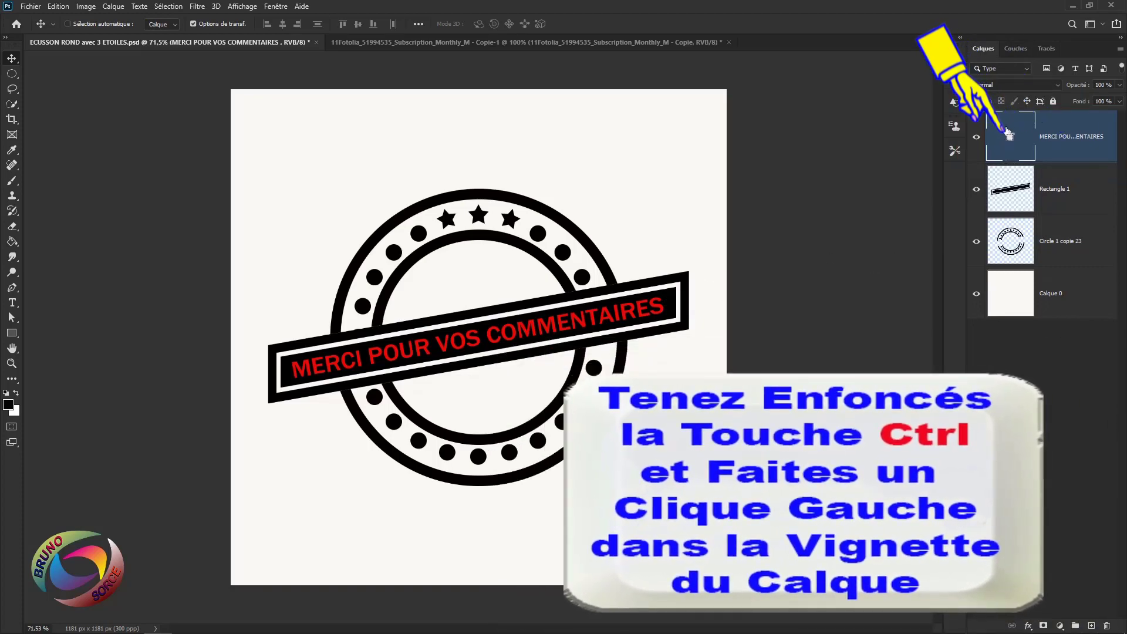
left_click(1009, 141, "ctrl")
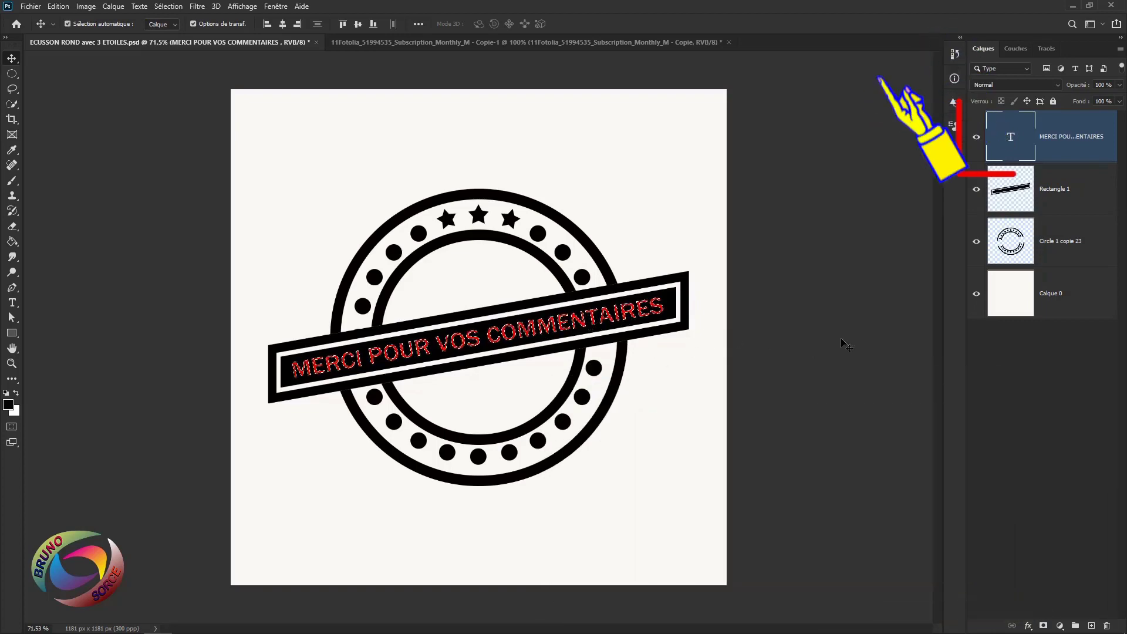
left_click(977, 139)
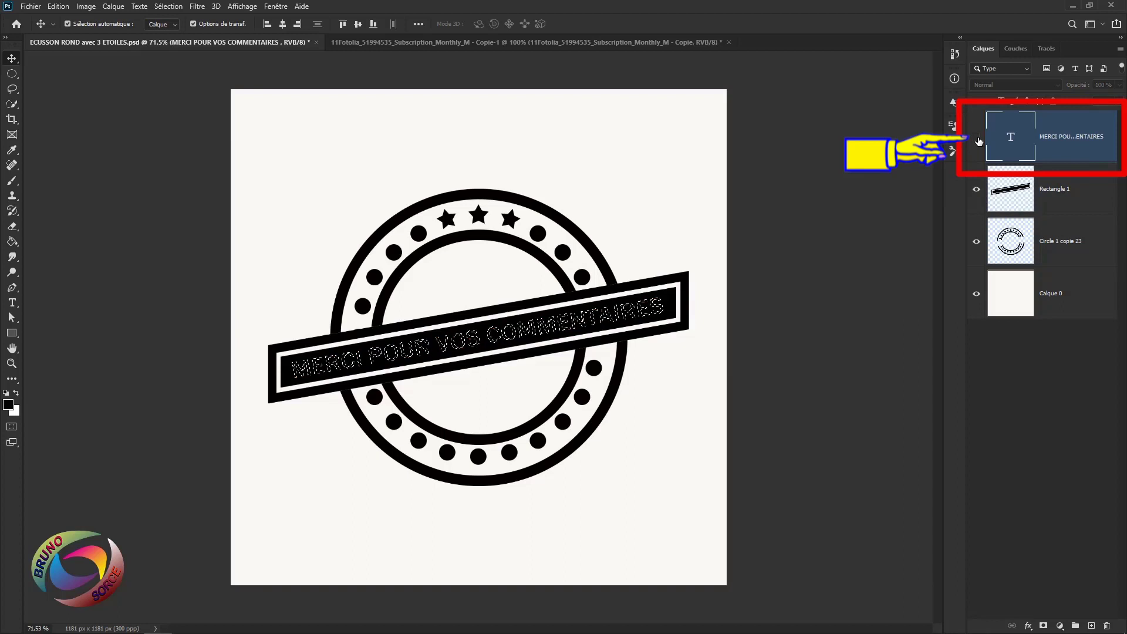
left_click(1048, 201)
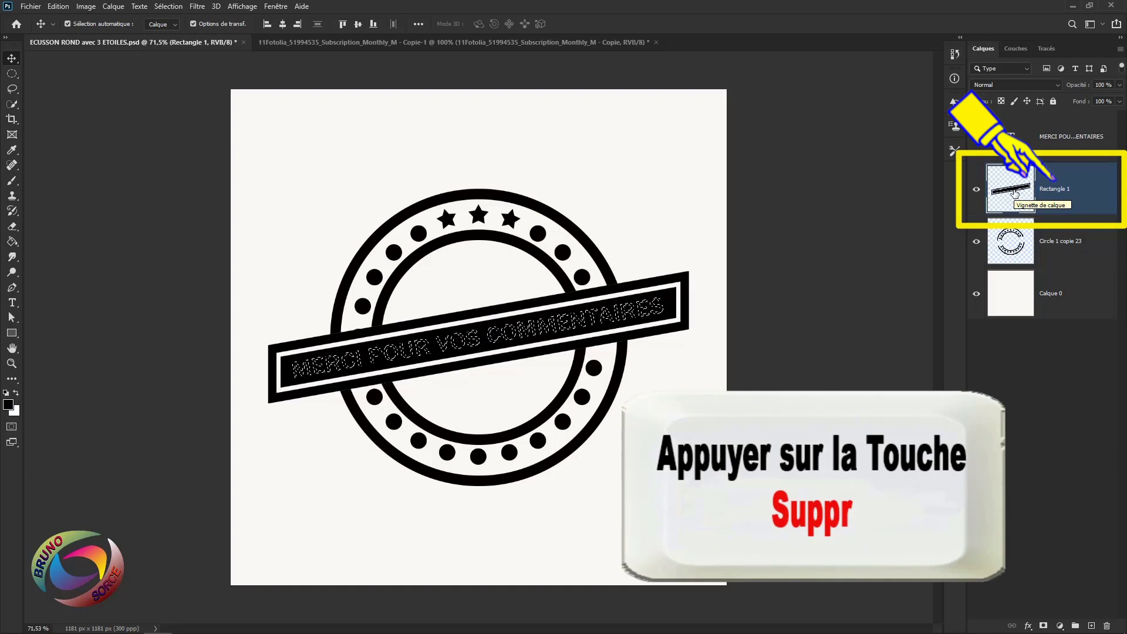
key("Delete")
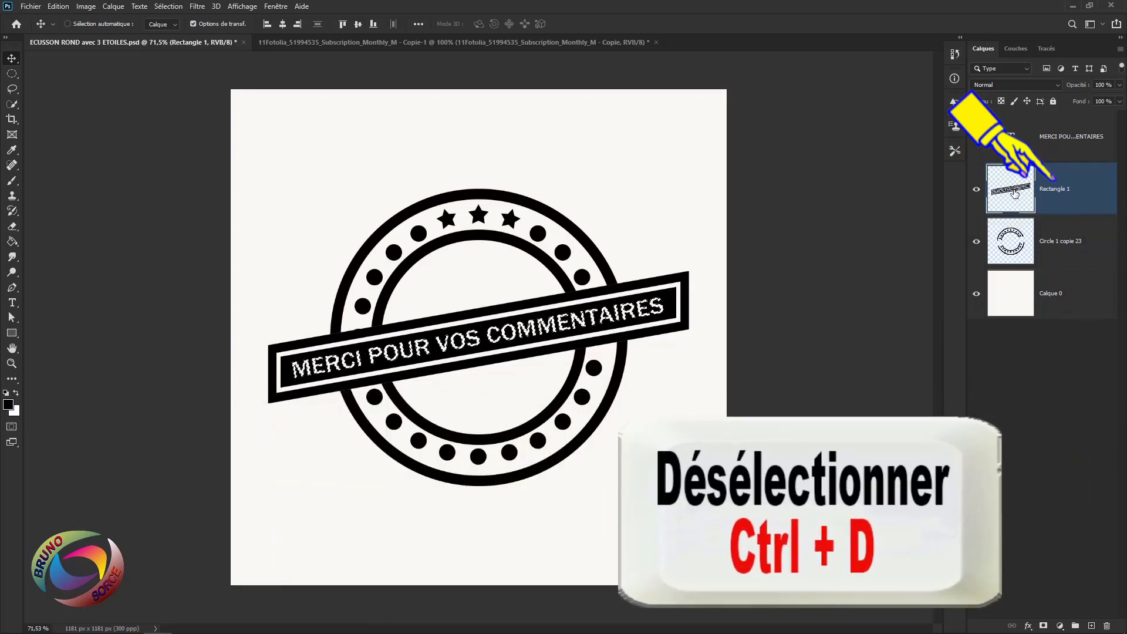
key("ctrl+d")
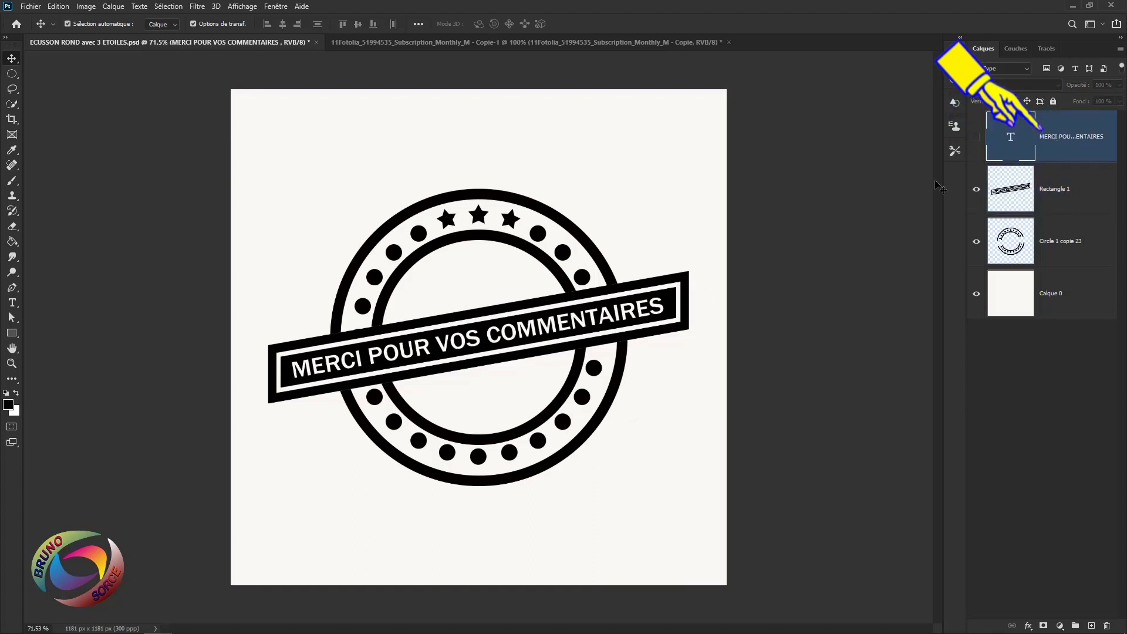
Delete the hidden text layer and merge Rectangle 1 down into the Circle 1 copie 23 layer.
left_click_drag(1077, 137, 1108, 626)
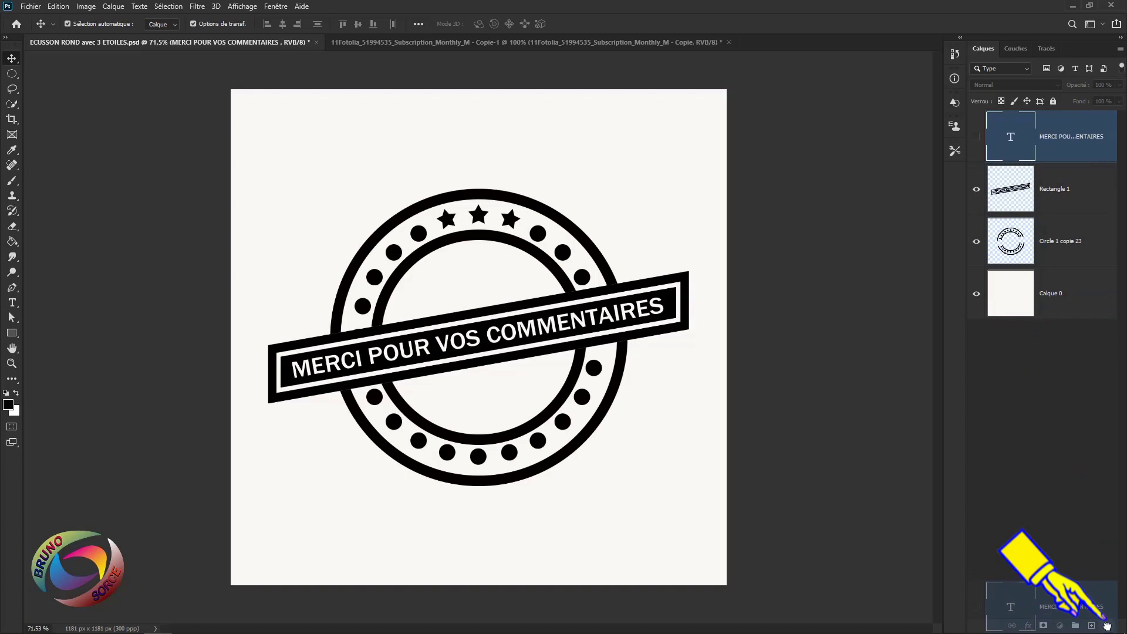
left_click_drag(1107, 626, 1107, 626)
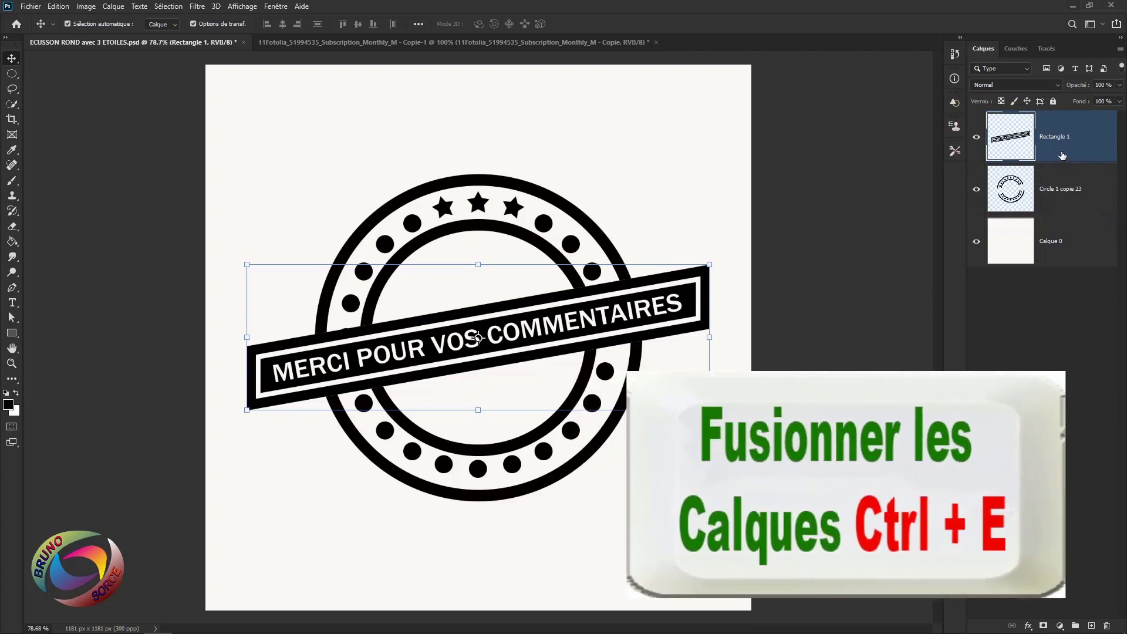
key("ctrl+e")
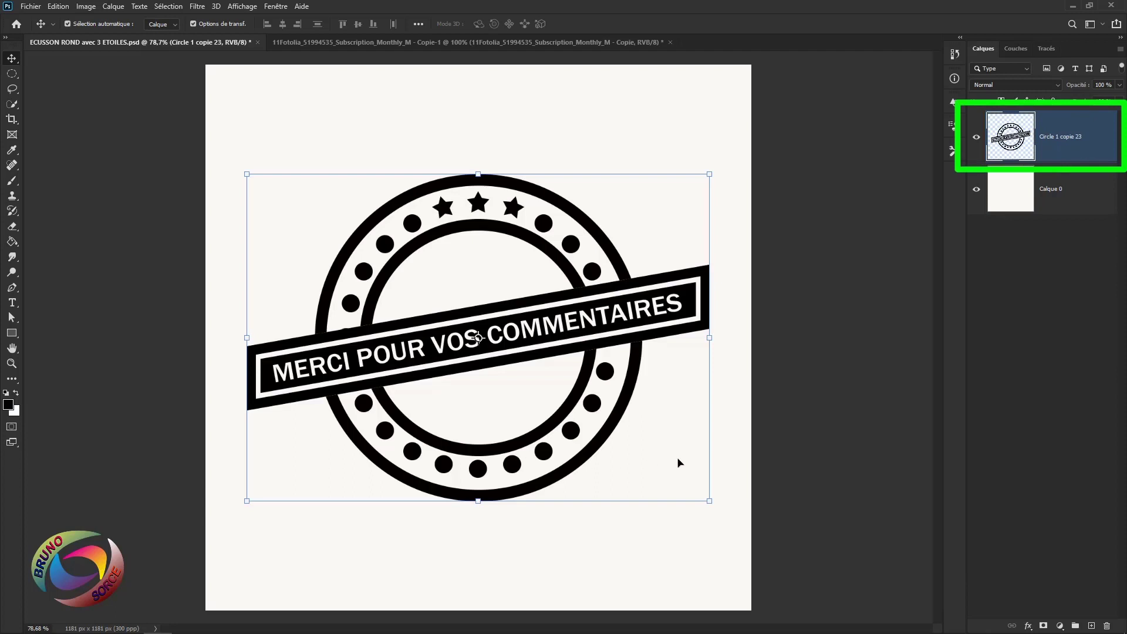
Add an inner bevel to the badge layer: Ciselage léger, depth 95%, direction Haut, size 6 px, softness 0 px, angle 90°, elevation 30°.
double_click(1090, 147)
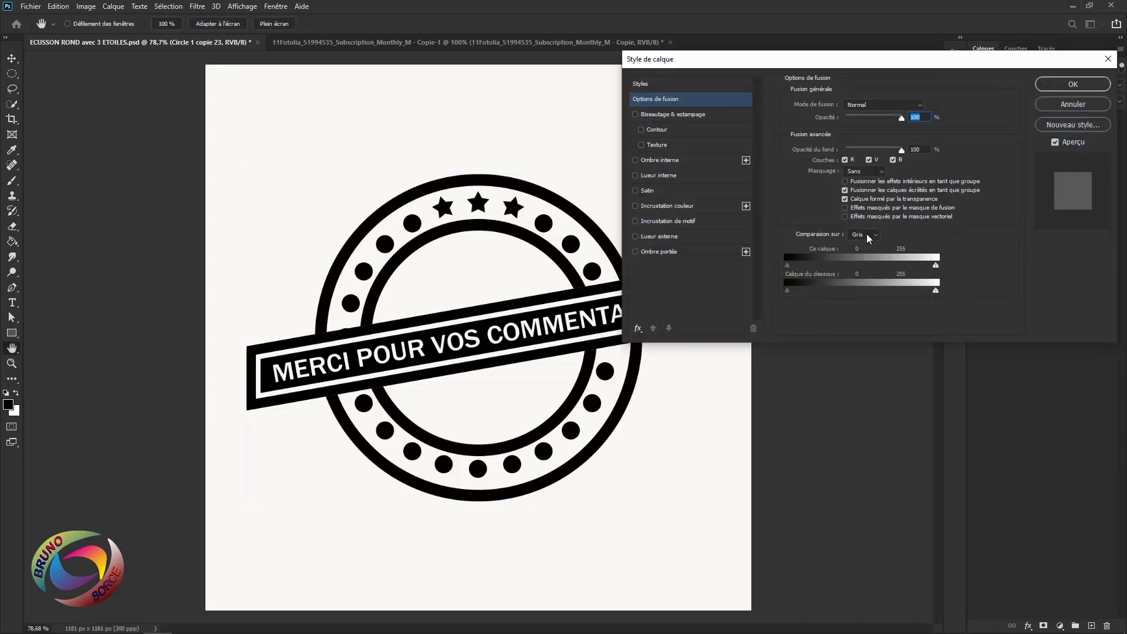
left_click(684, 115)
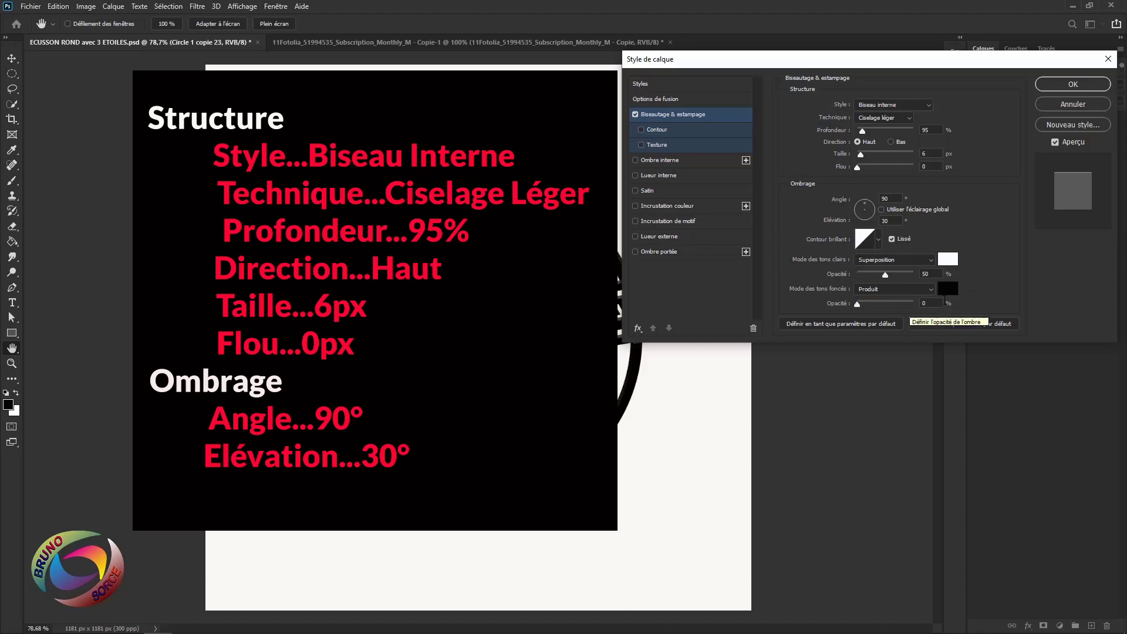
left_click(1074, 84)
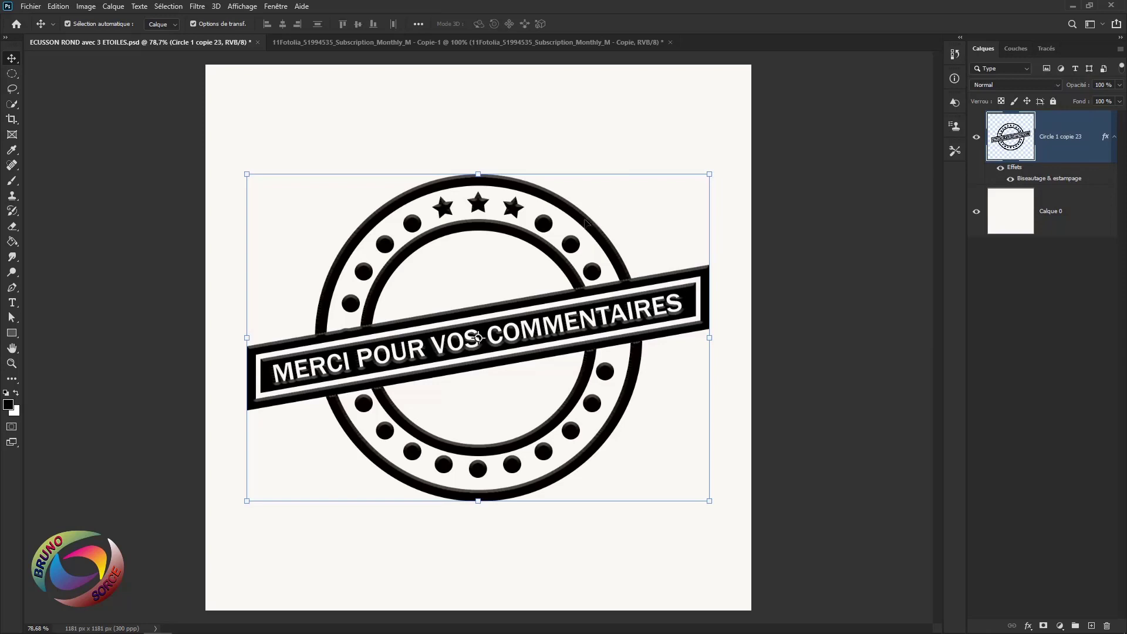
Place the background-3060782_960_720 texture as an embedded image over the badge and convert its layer to a smart object.
left_click(30, 8)
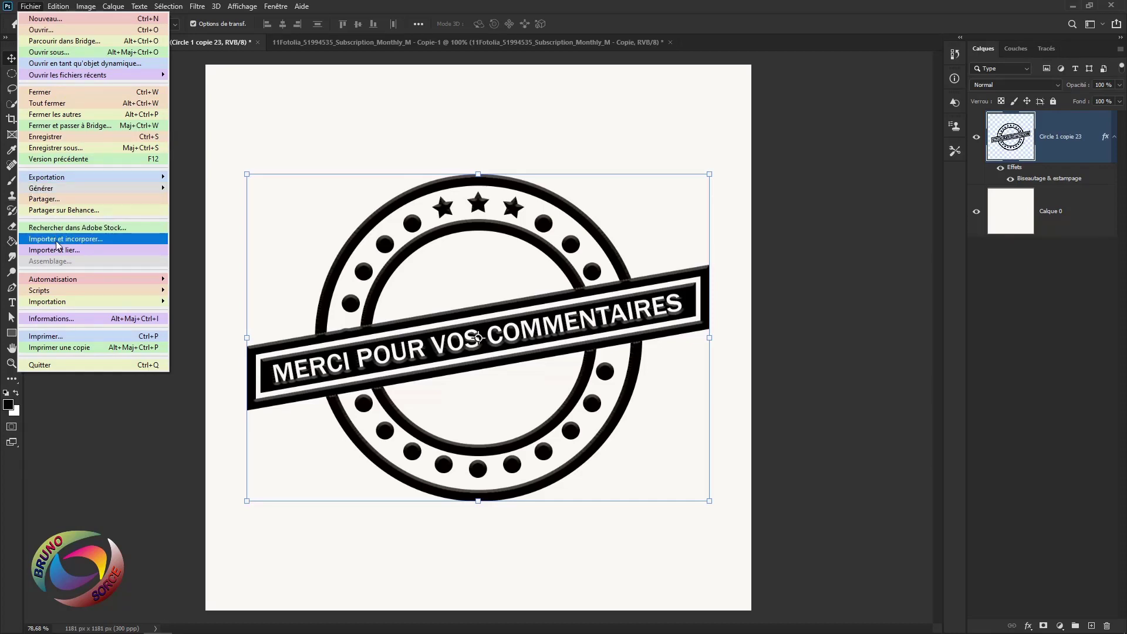
left_click(57, 241)
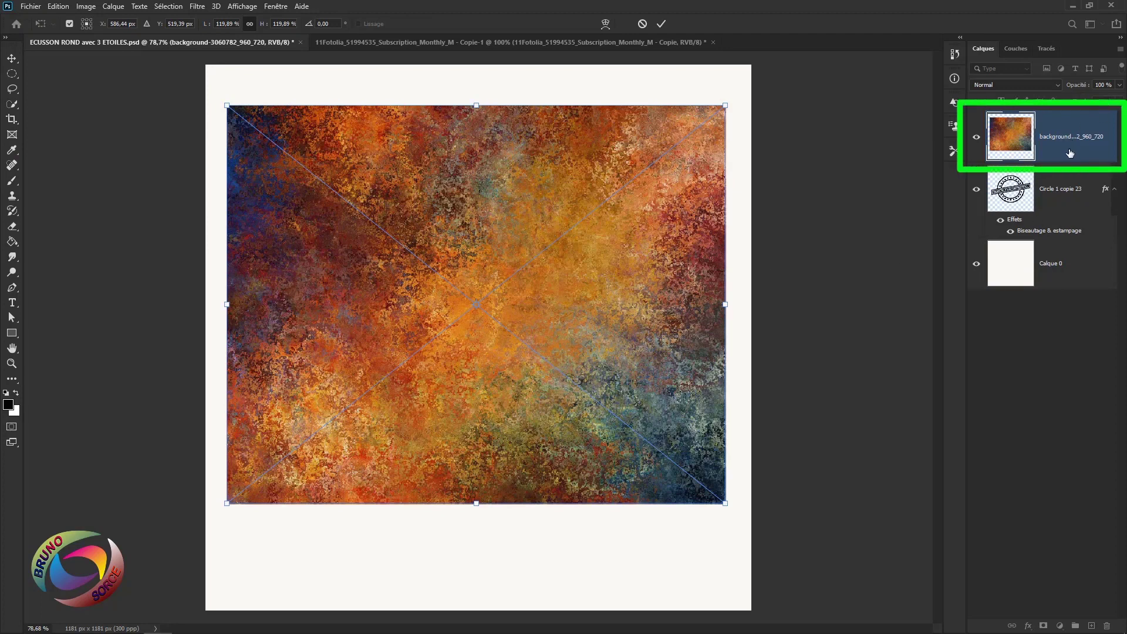
key("Return")
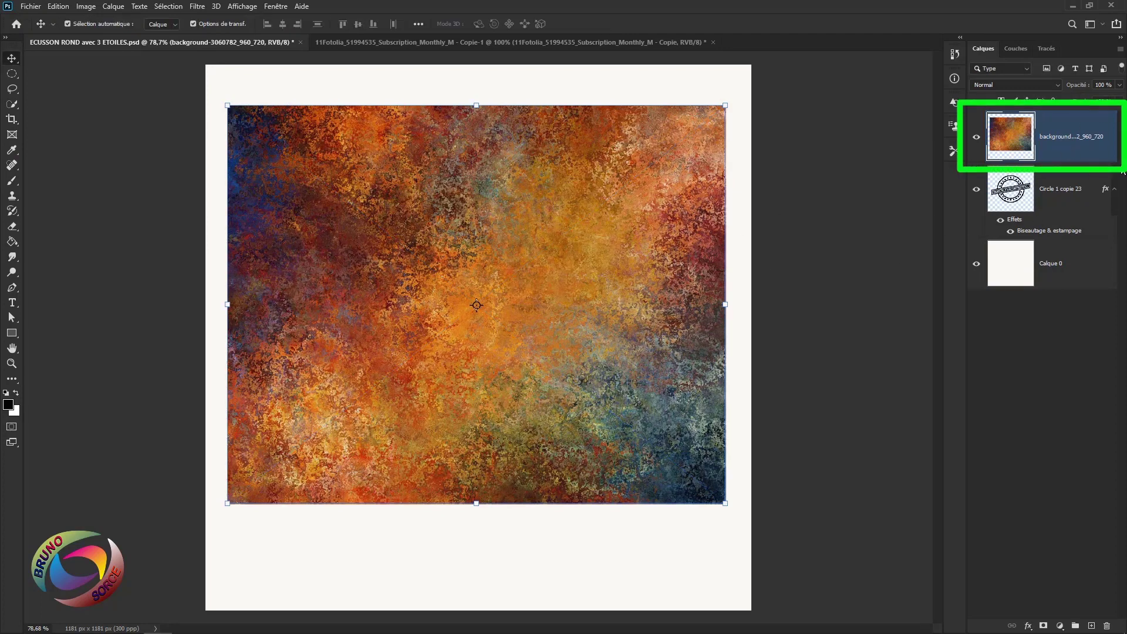
right_click(1070, 152)
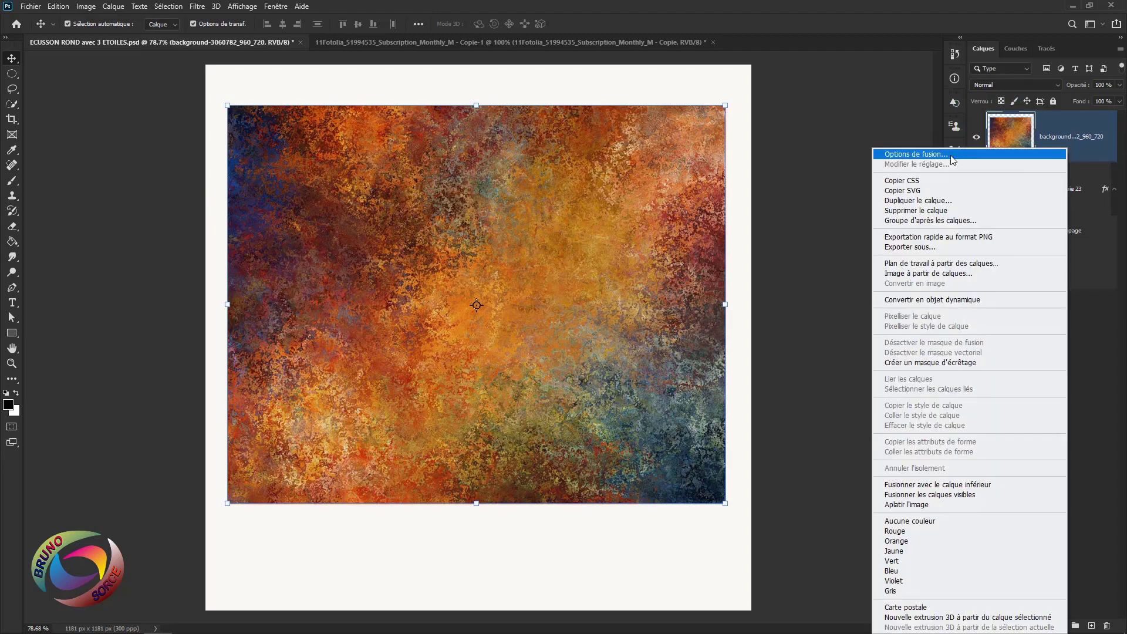
left_click(915, 301)
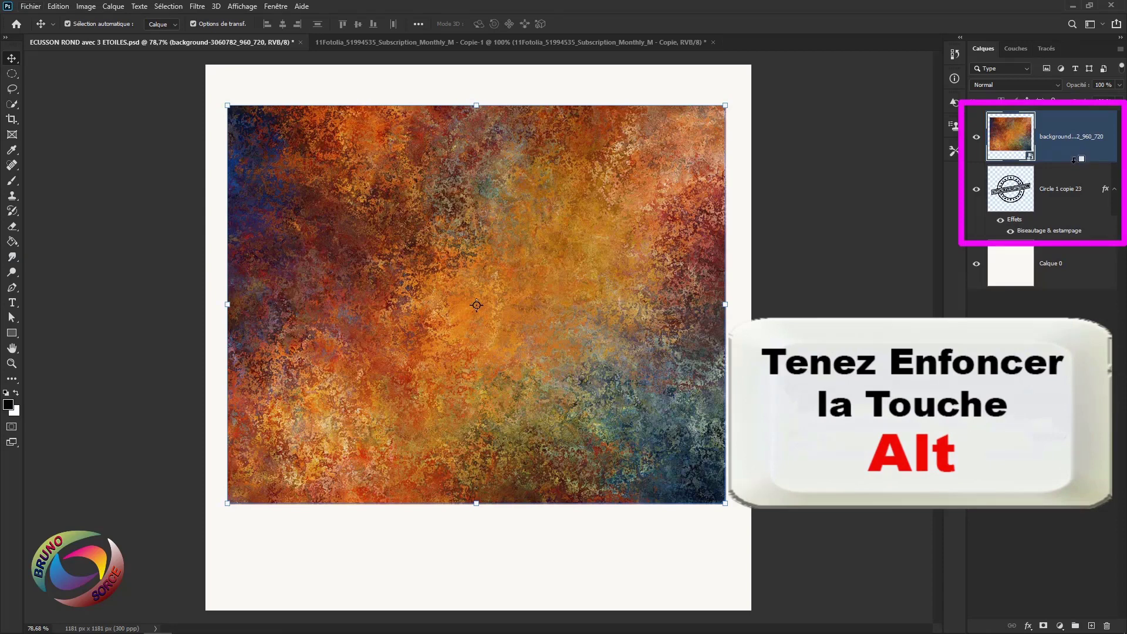
Clip the texture to the Circle 1 copie 23 badge layer and fill the Calque 0 background layer with black.
left_click(1076, 160, "alt")
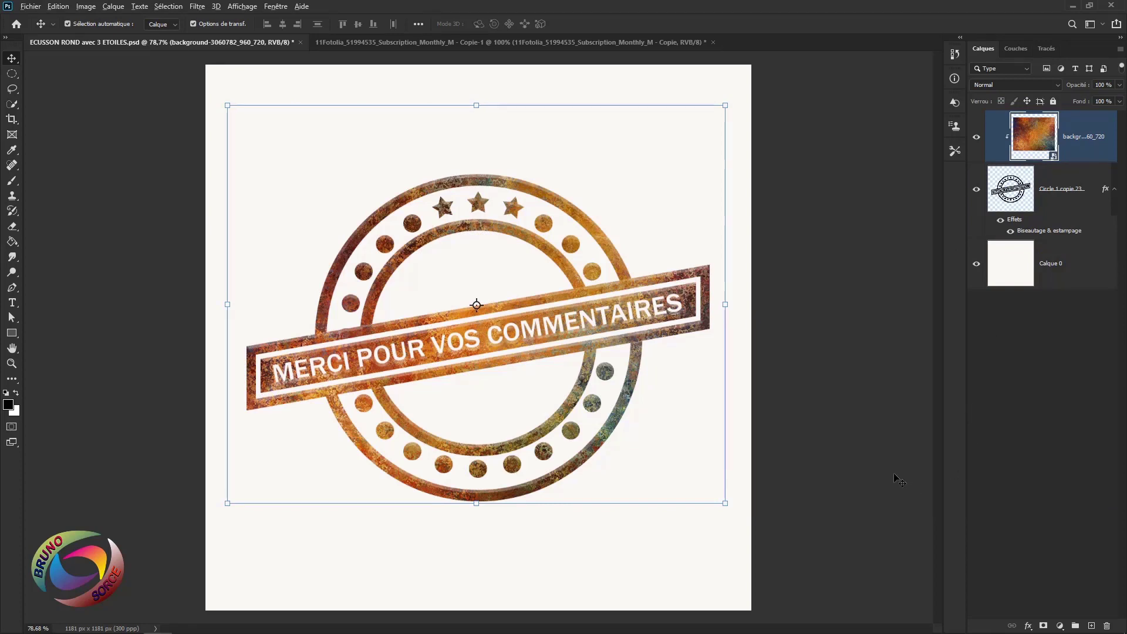
left_click(1063, 273)
key("alt+BackSpace")
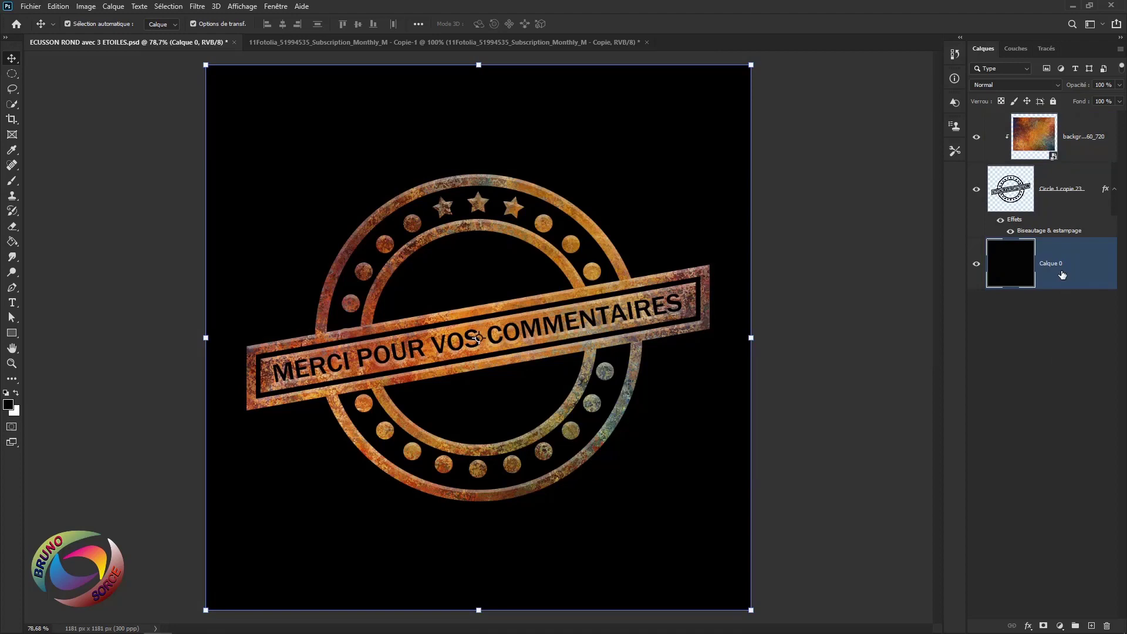
left_click(1072, 151)
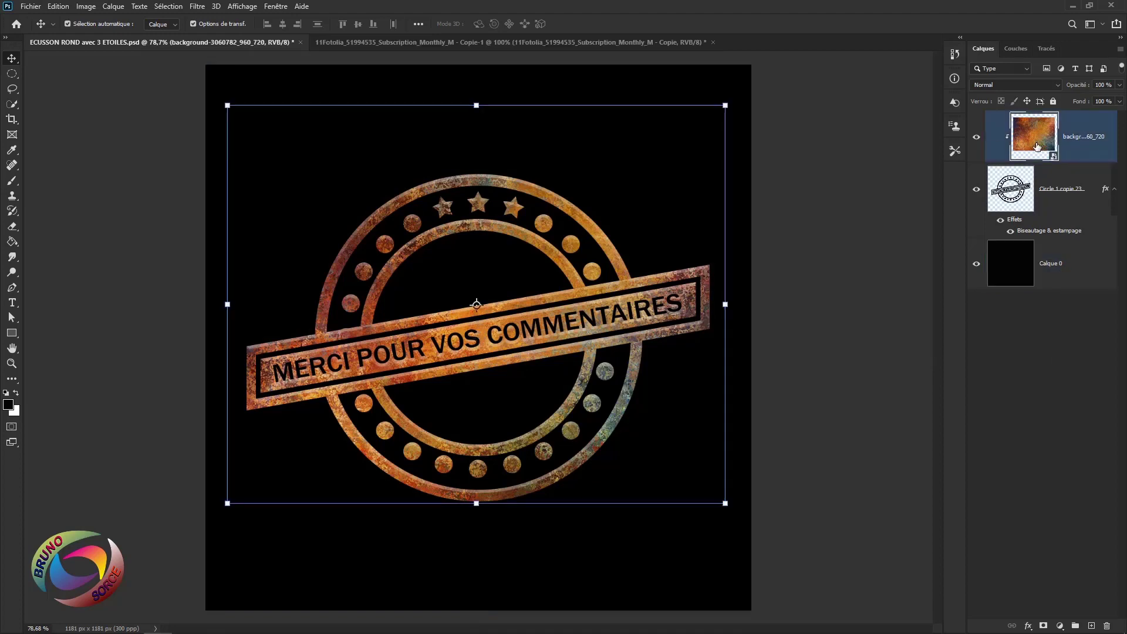
right_click(1086, 146)
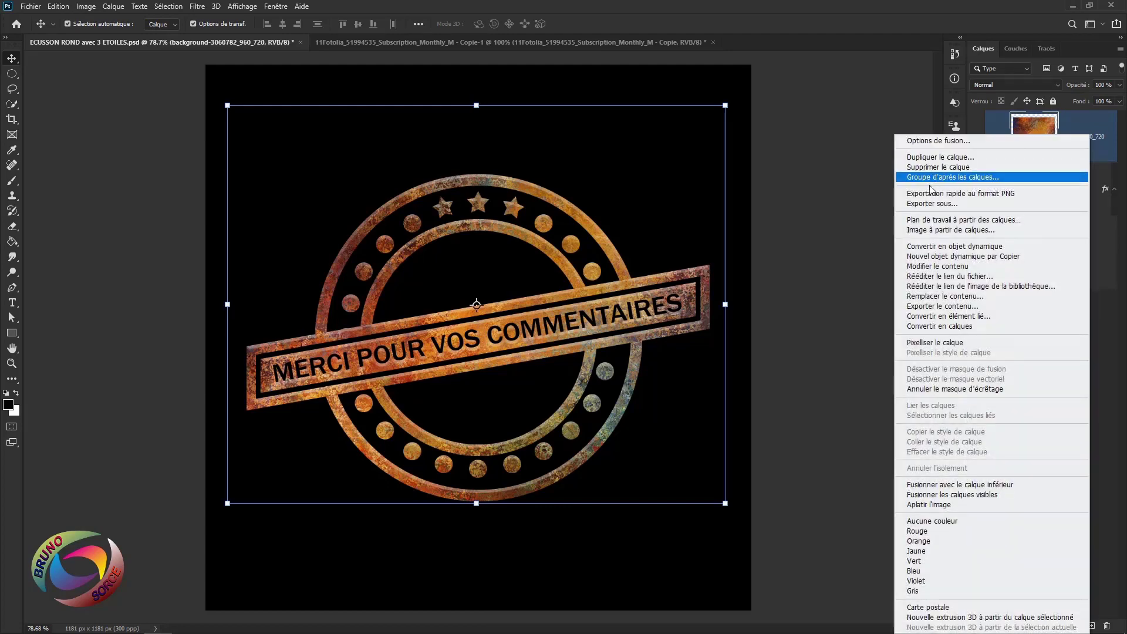
left_click(921, 300)
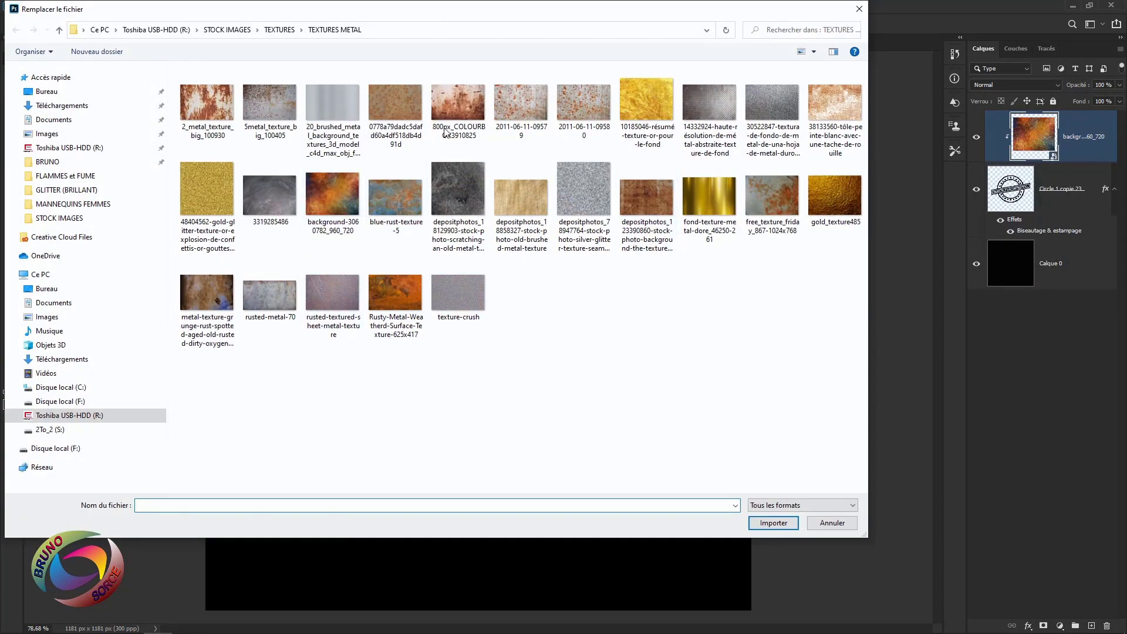
double_click(514, 112)
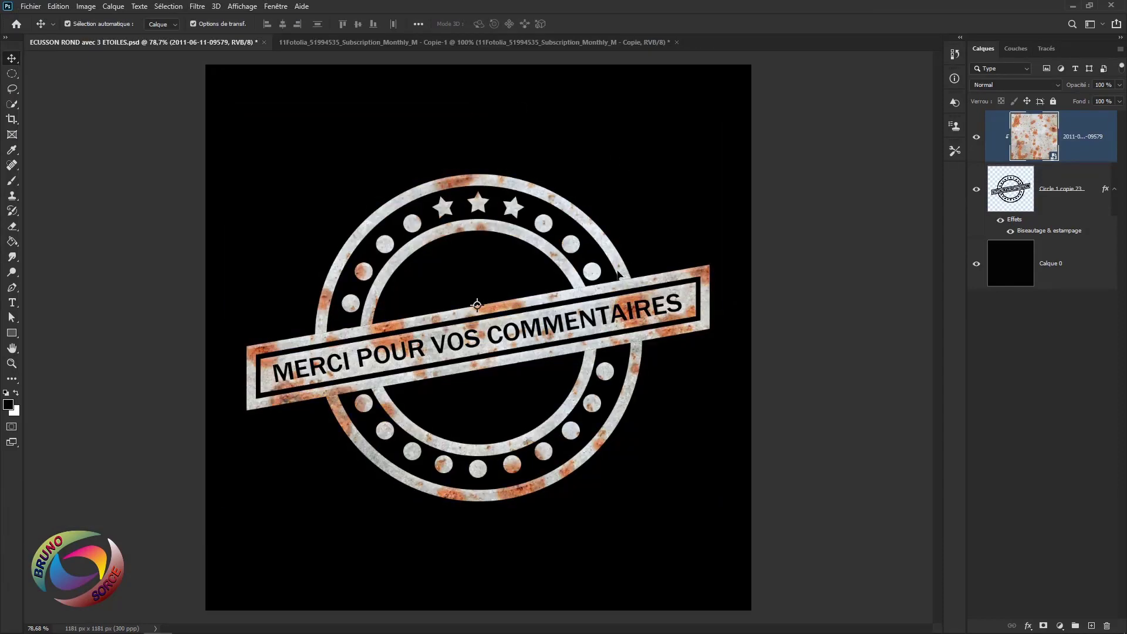
Scale the rusty texture proportionally to about 33% and position it so that it covers the whole badge.
scroll(619, 273, "down", 10)
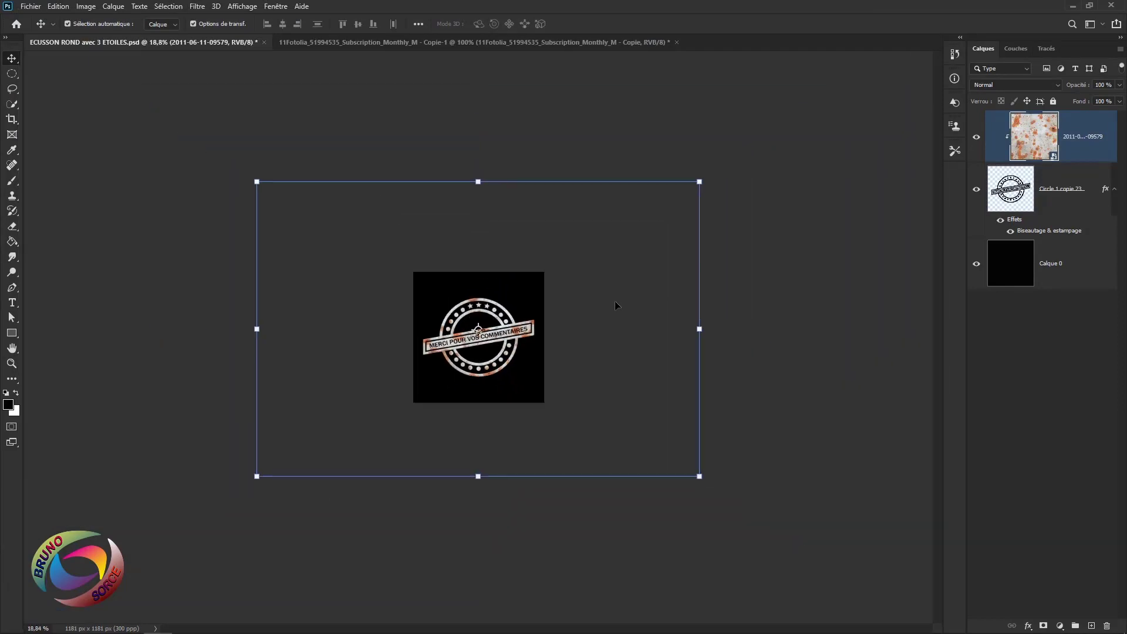
left_click_drag(698, 330, 526, 330)
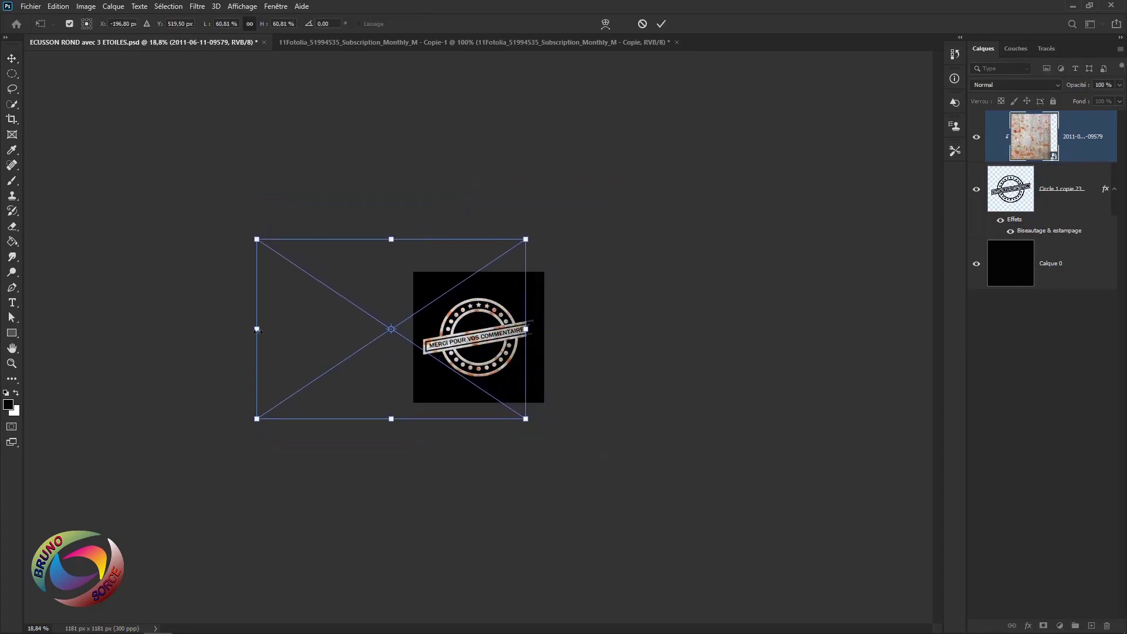
left_click_drag(257, 330, 441, 341)
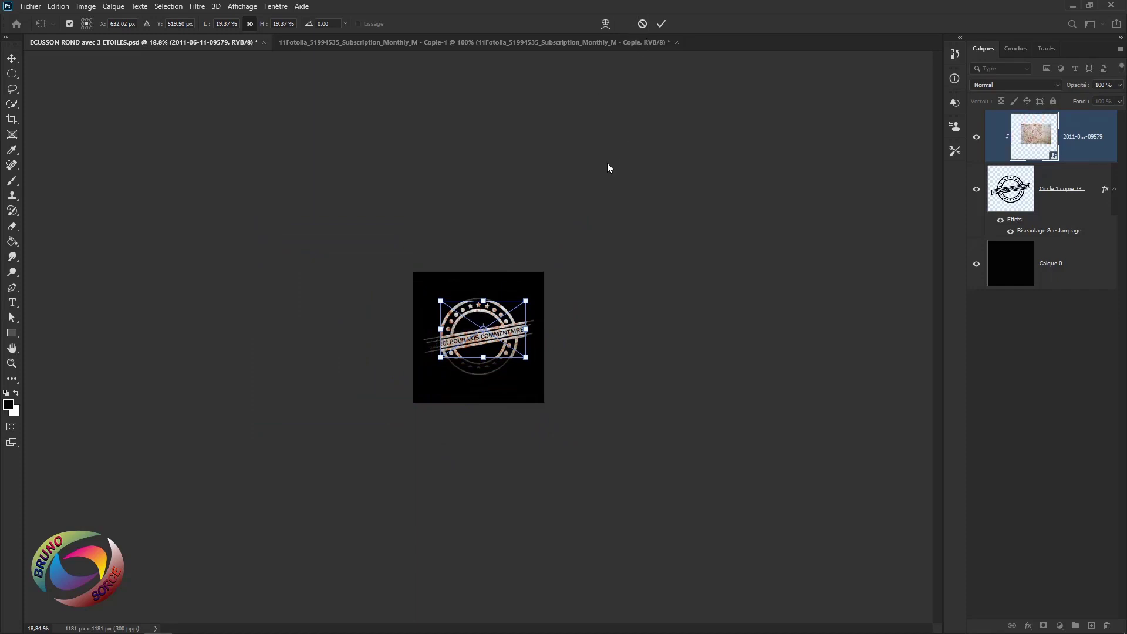
scroll(610, 170, "up", 15)
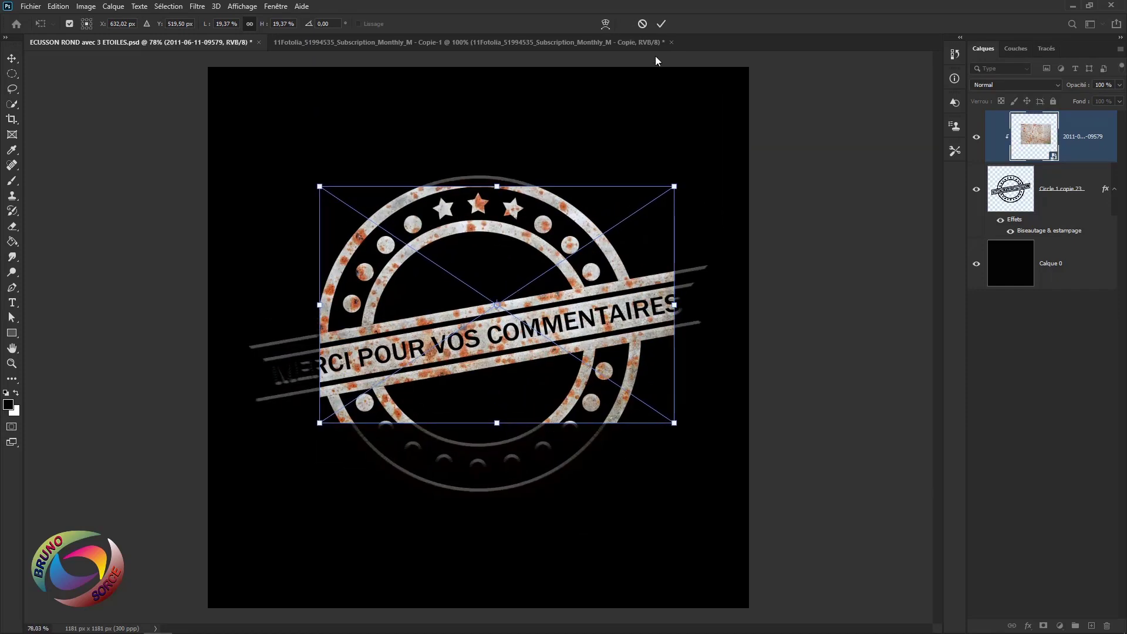
left_click(662, 24)
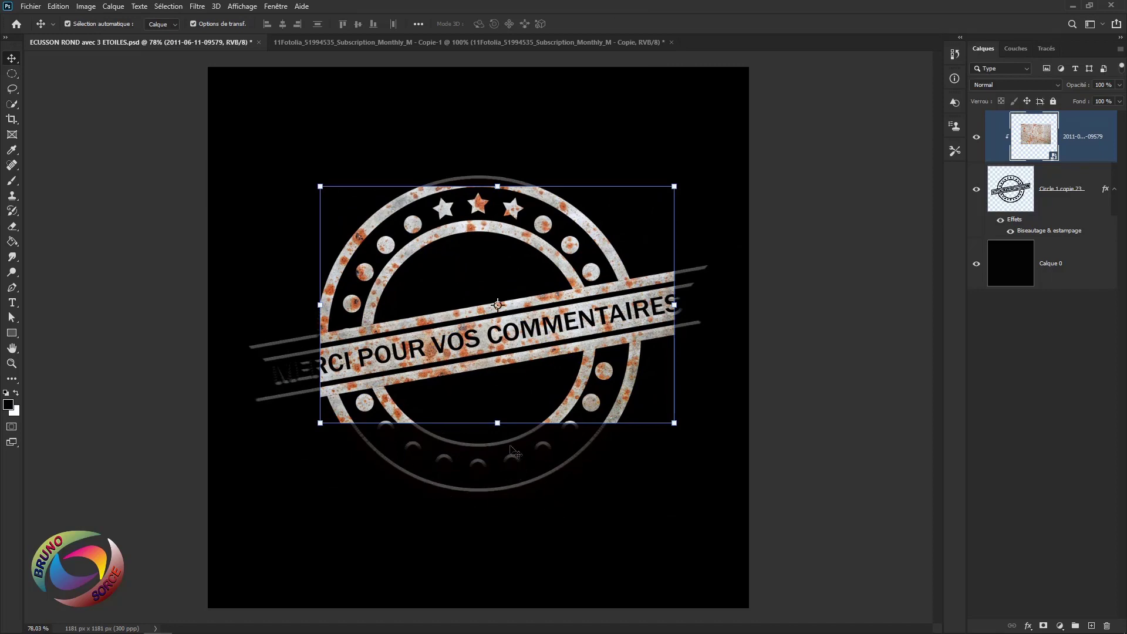
left_click_drag(498, 420, 485, 546)
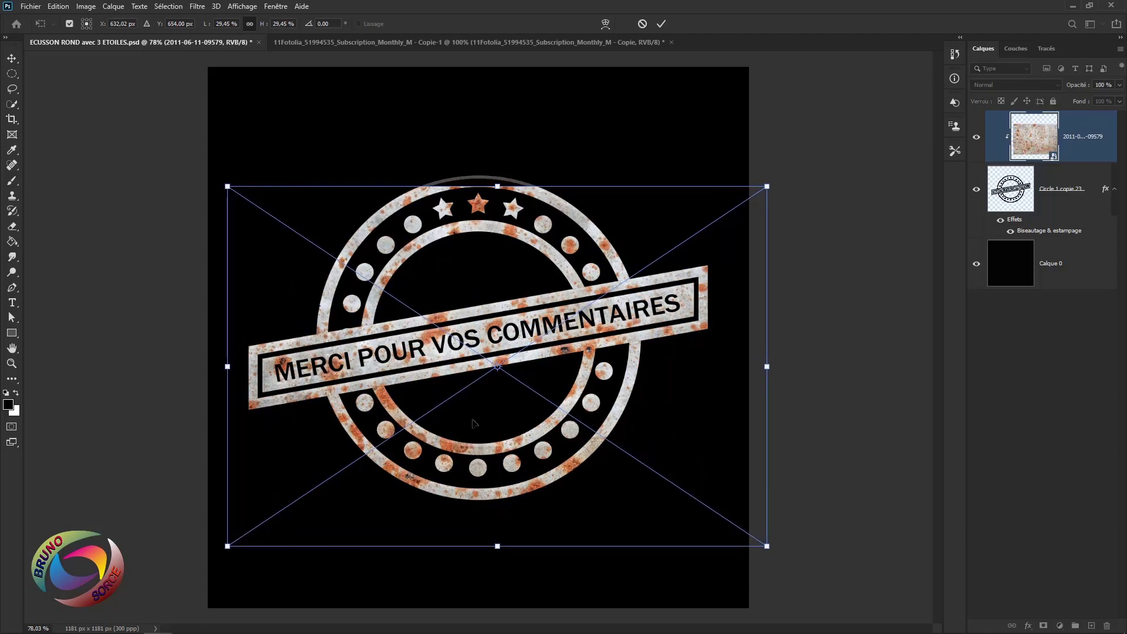
left_click_drag(496, 185, 497, 139)
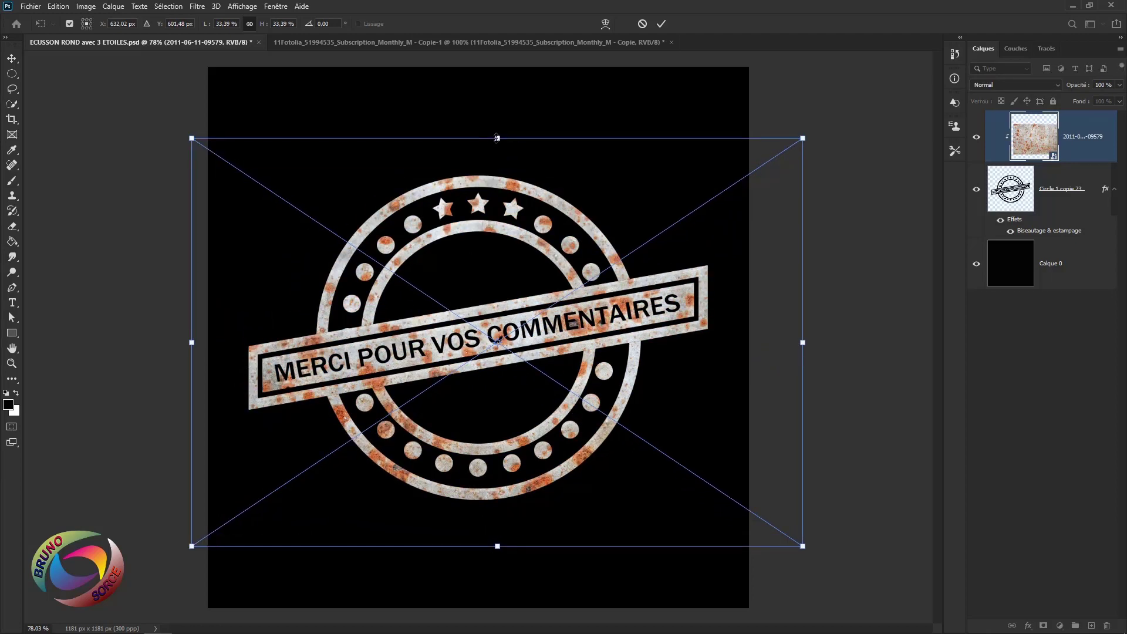
key("Return")
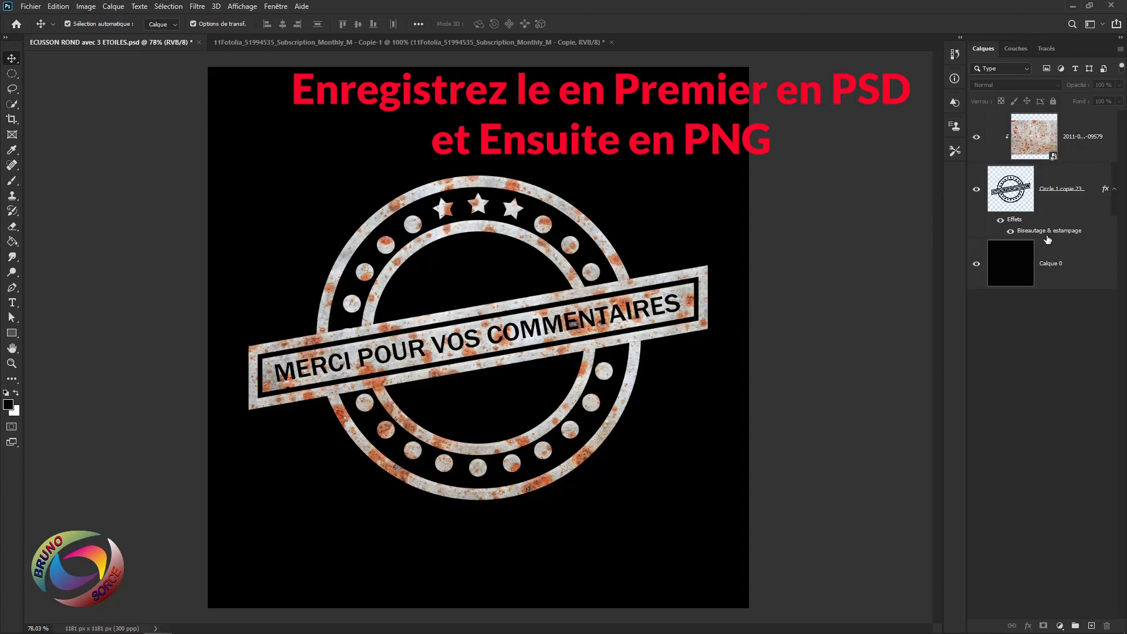
Hide the black Calque 0 layer to leave the badge on a transparent background.
left_click(978, 268)
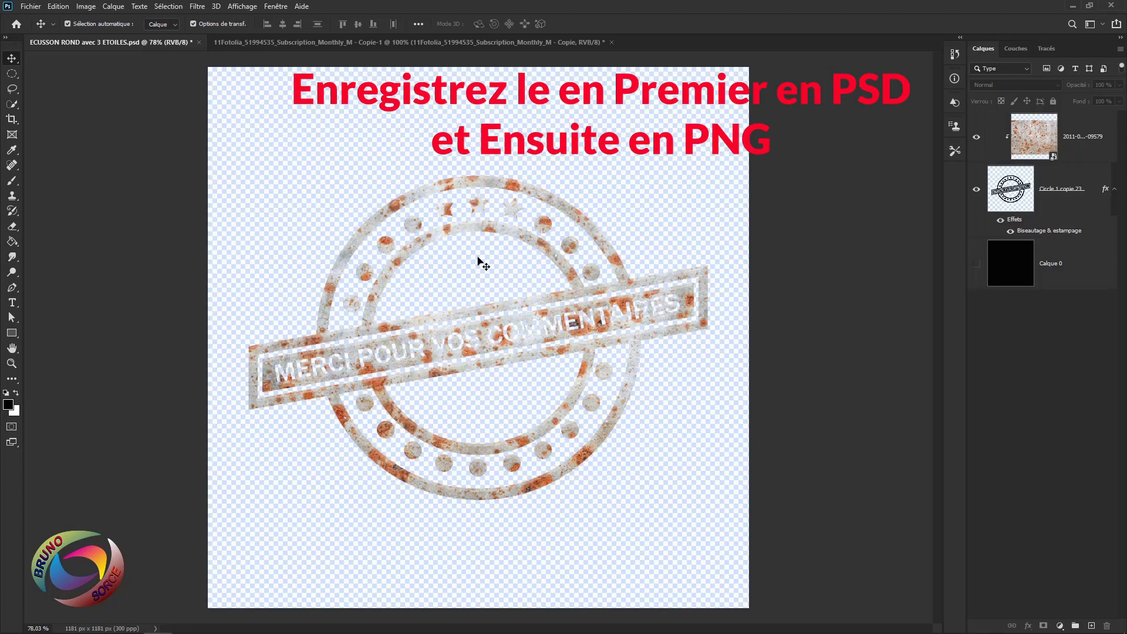
left_click(40, 9)
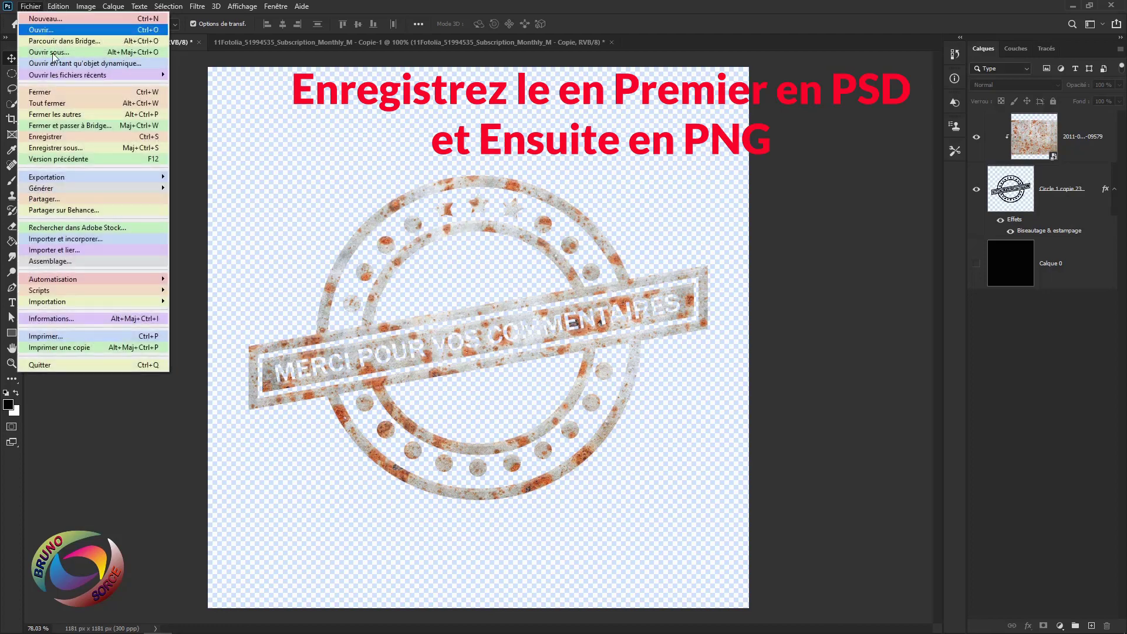
left_click(59, 149)
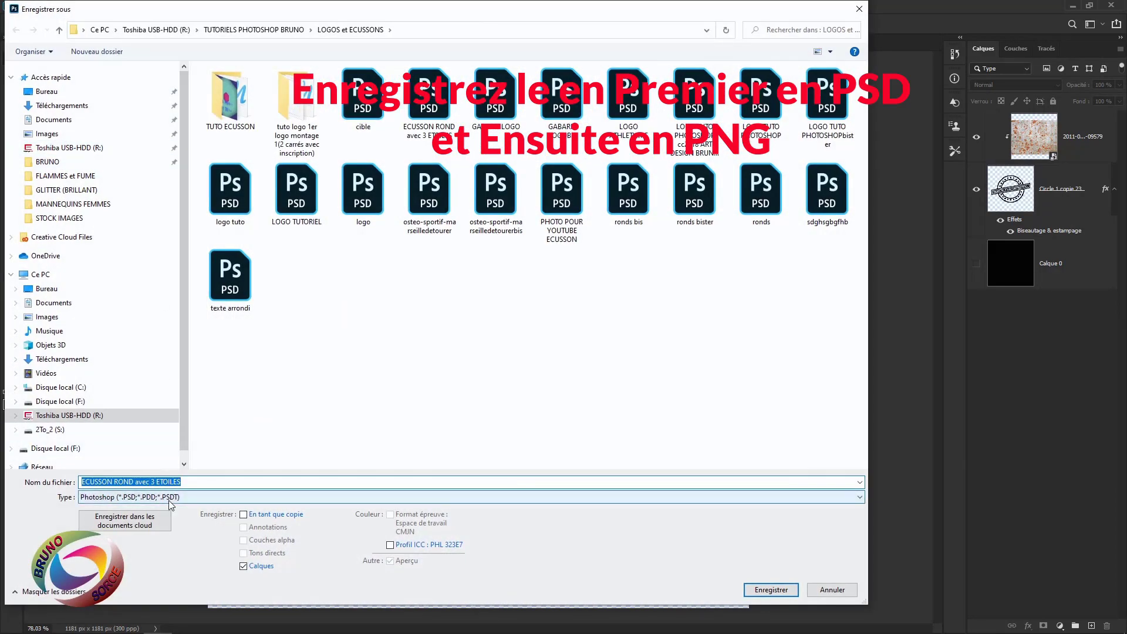
left_click(171, 501)
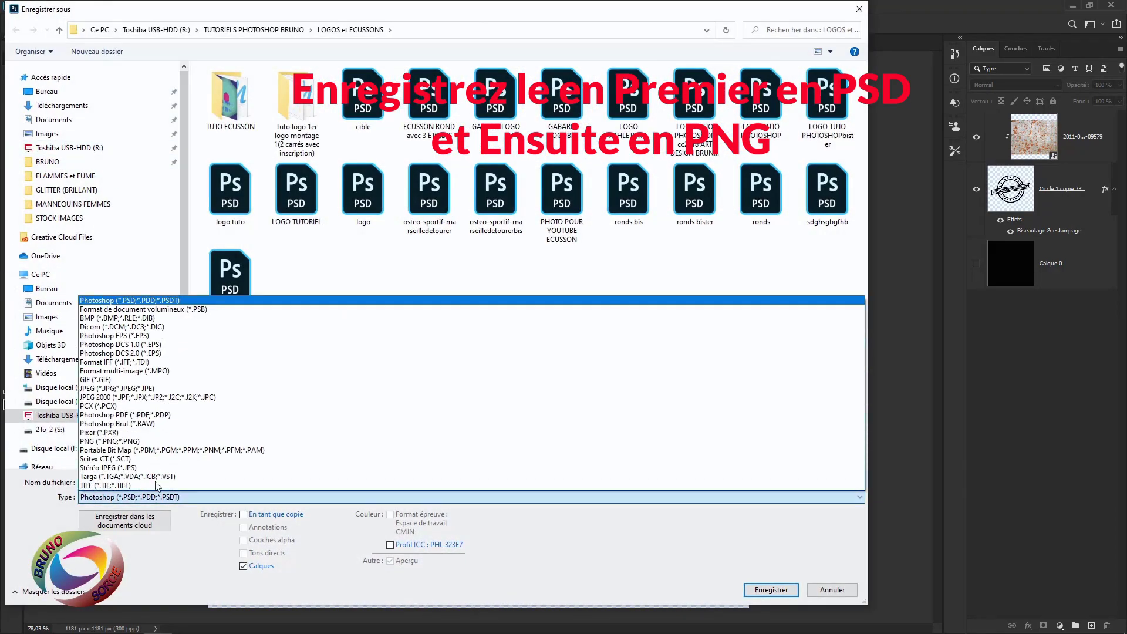
left_click(130, 442)
left_click(828, 590)
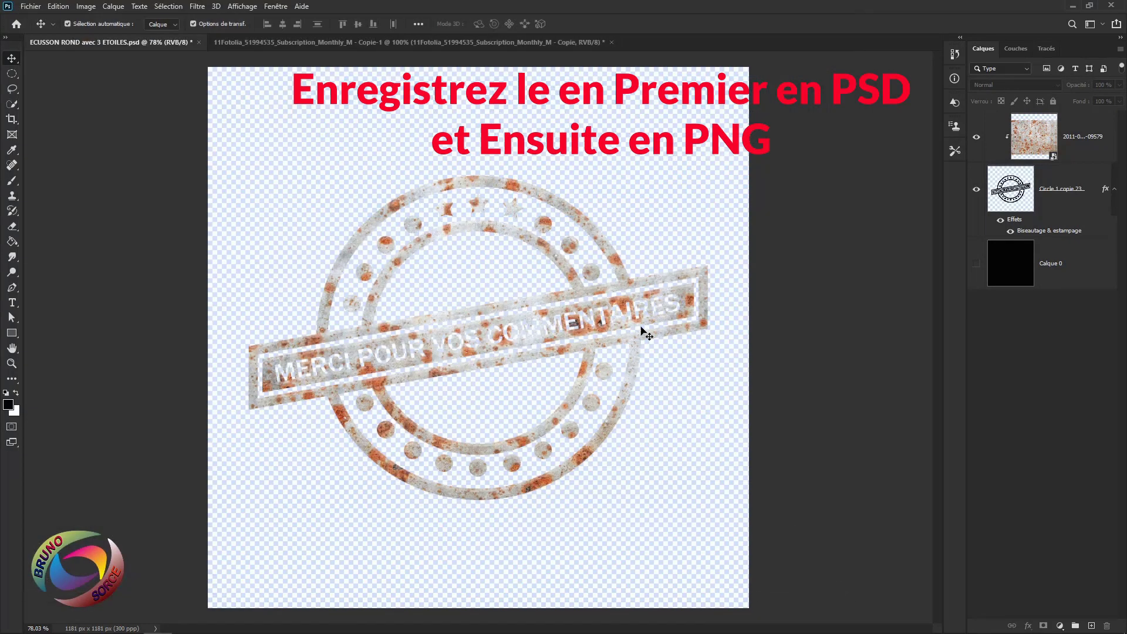